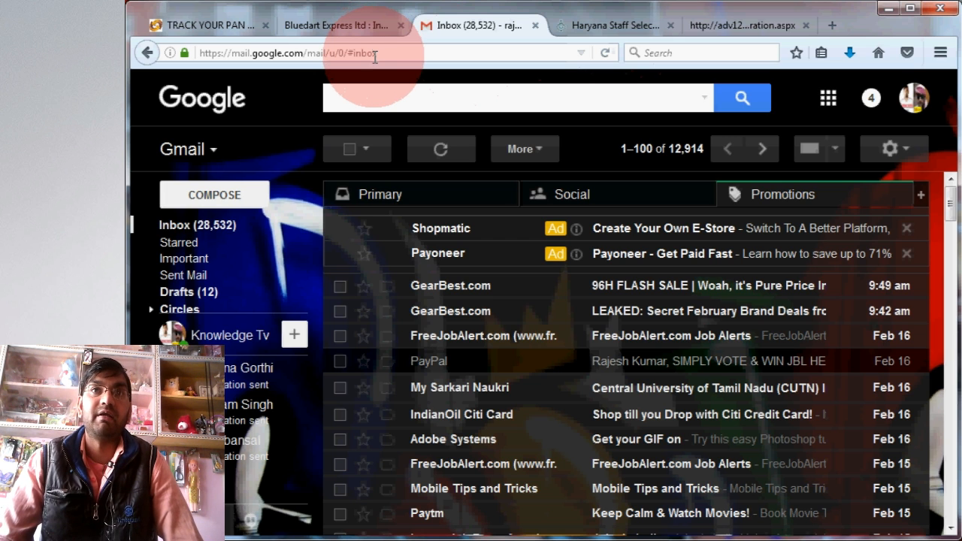
Step: Go to hssc.gov.in and open the 'Click here for Advt. 1/2017' recruitment portal in a new tab
left_click(374, 57)
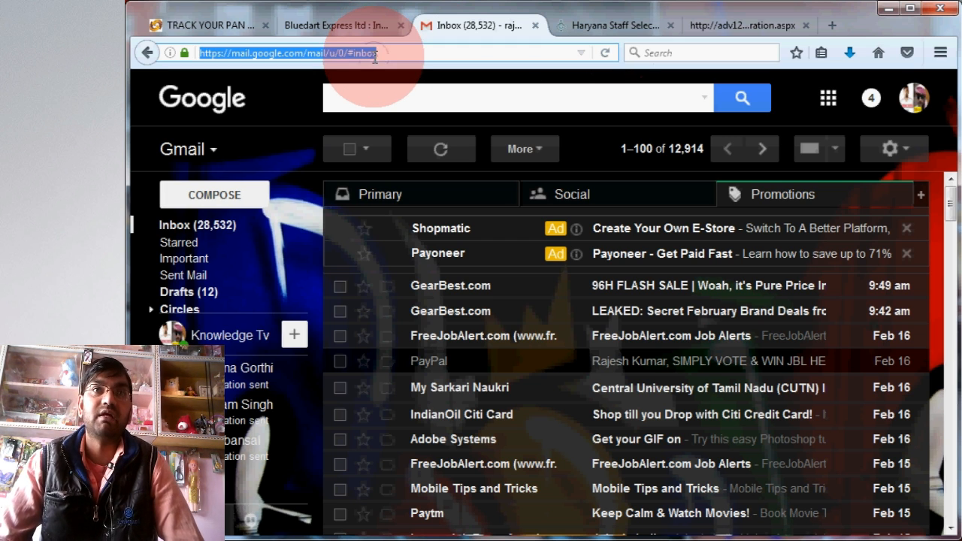
type("hs")
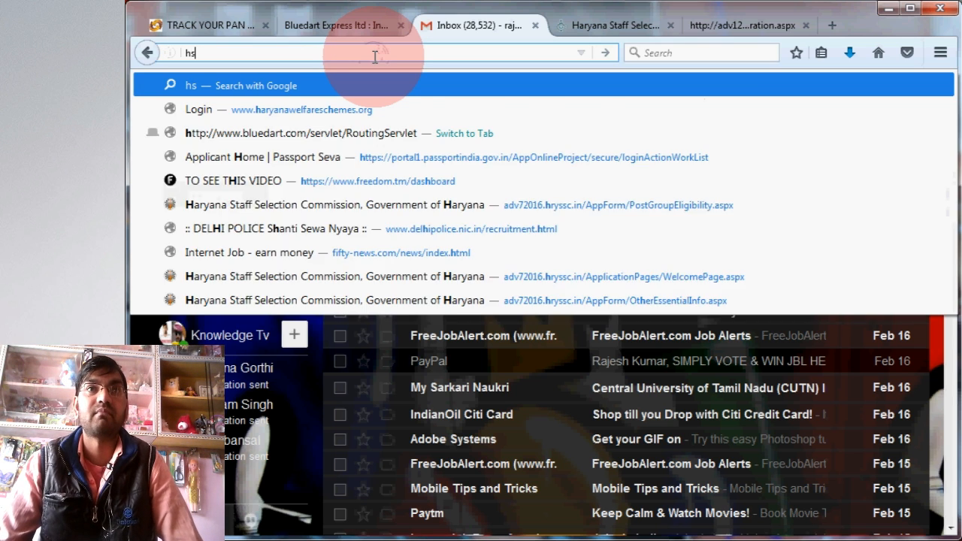
type("sc.gov.in")
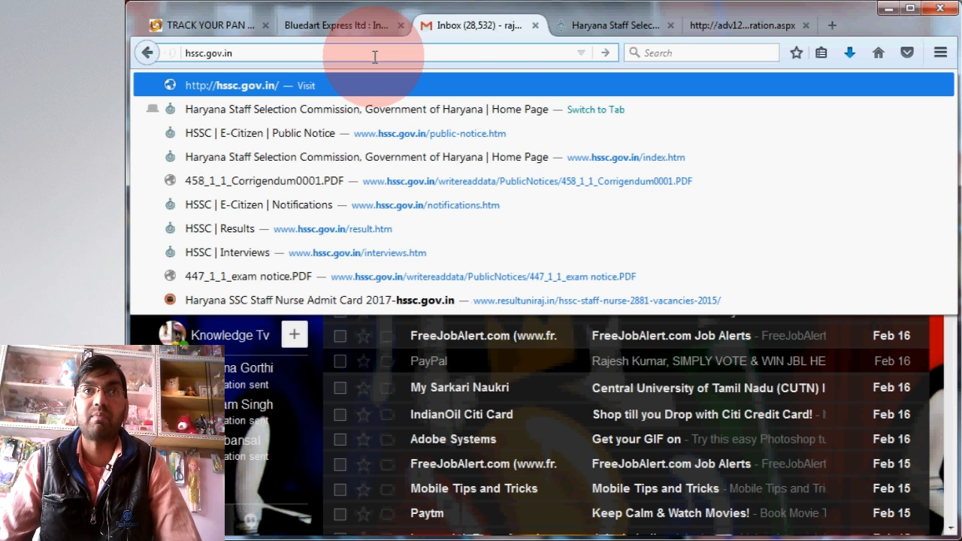
left_click(608, 24)
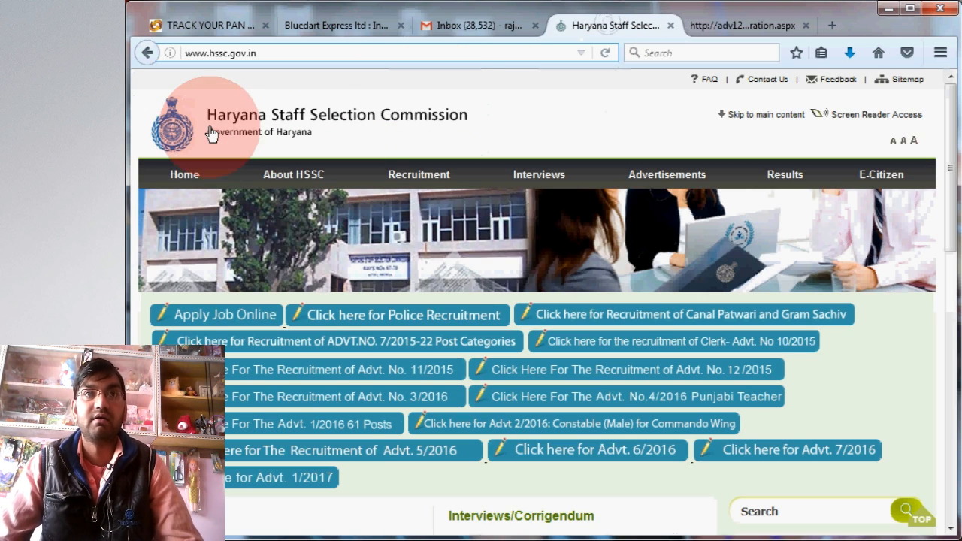
left_click(561, 113)
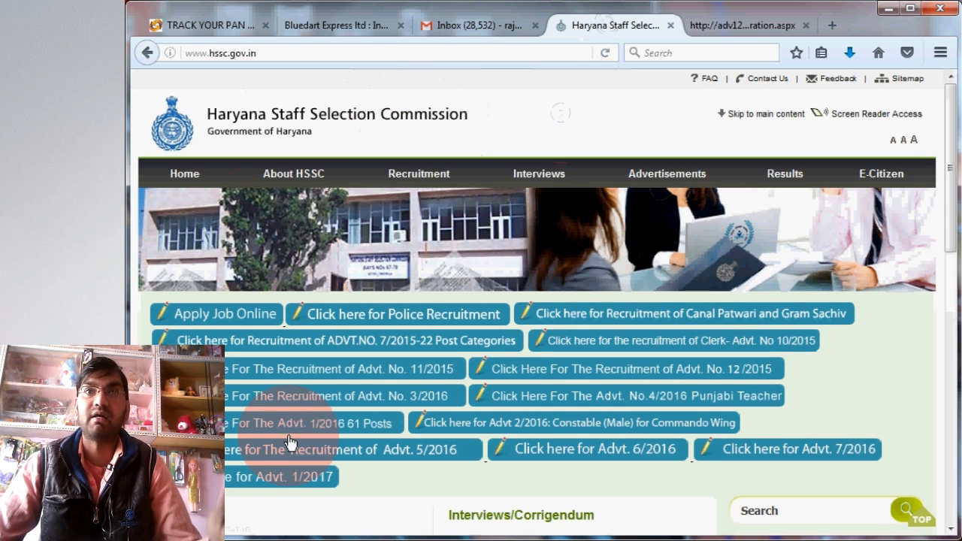
scroll(290, 442, "down", 4)
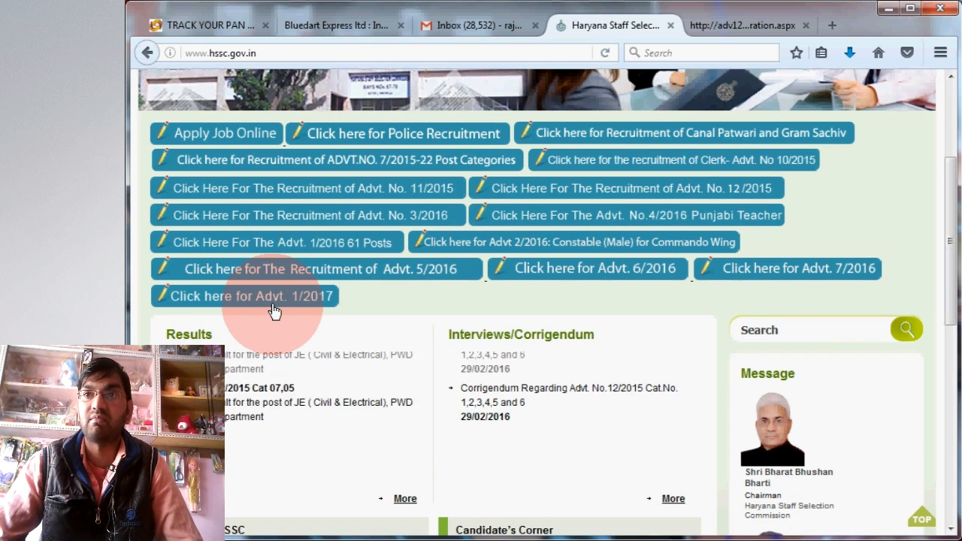
left_click(286, 302)
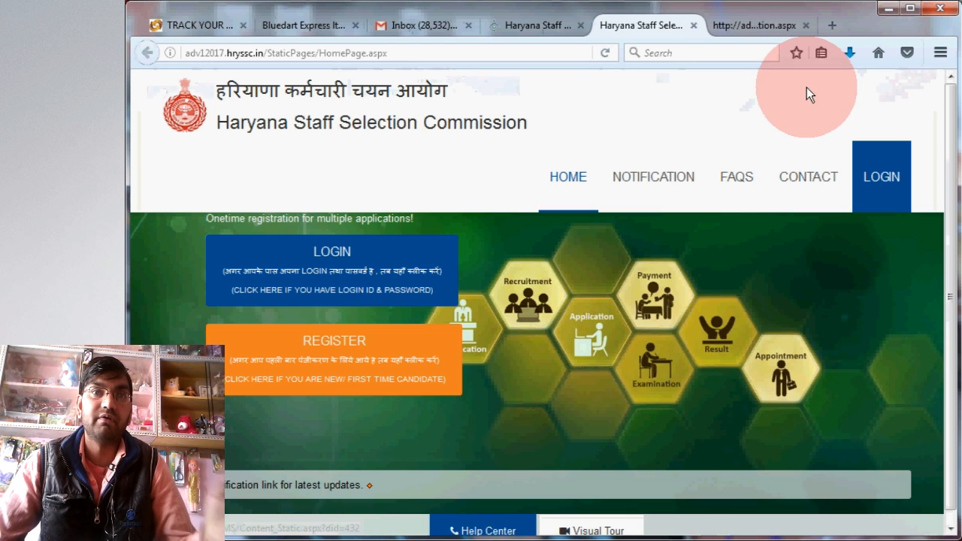
Step: Close the duplicate portal tab and start a new candidate registration with REGISTER
left_click(805, 25)
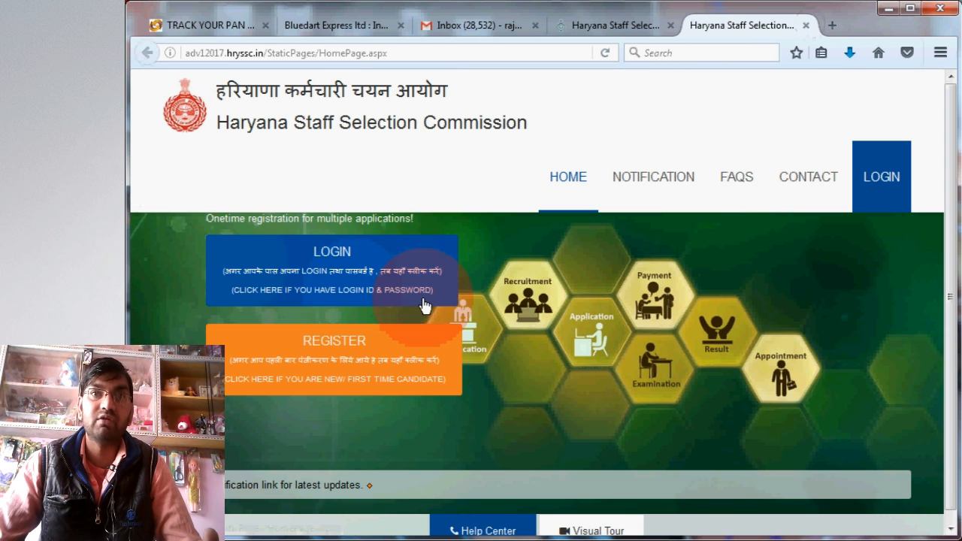
left_click(328, 353)
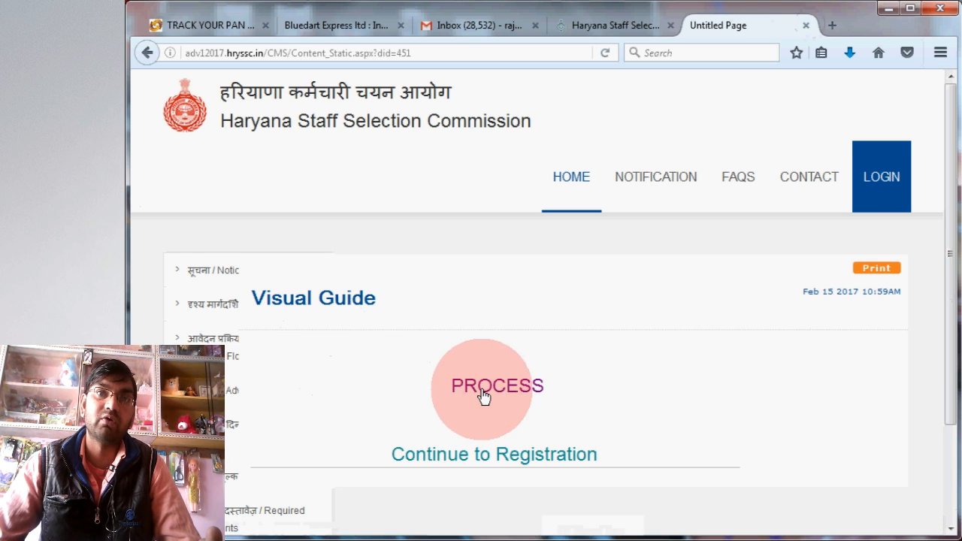
scroll(480, 463, "down", 1)
scroll(481, 463, "down", 2)
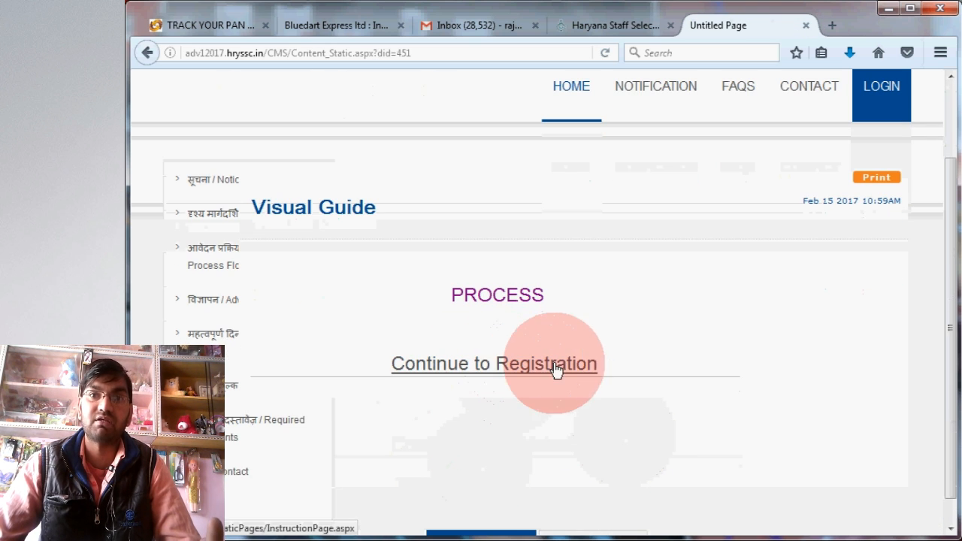
Step: Accept the registration instructions declaration and proceed to the Online Registration form
left_click(526, 372)
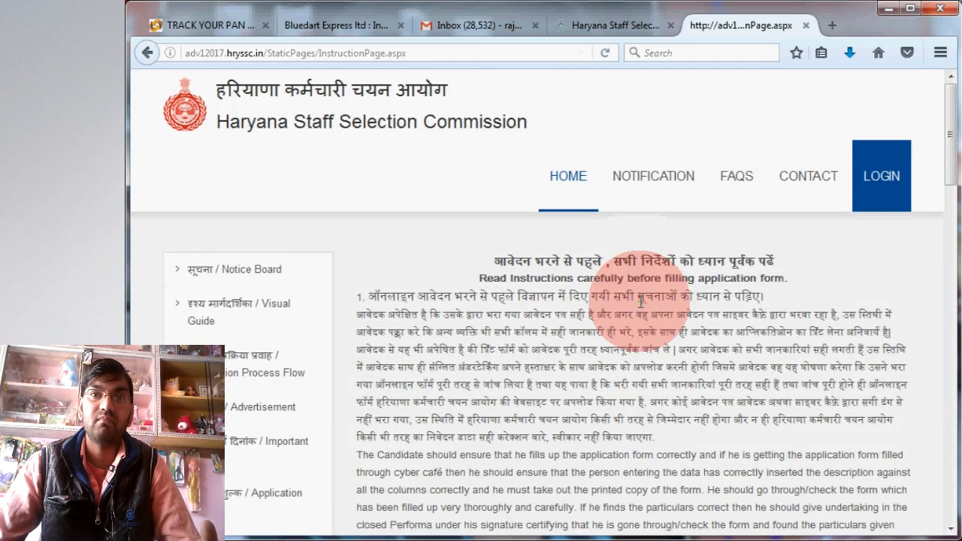
scroll(517, 276, "down", 10)
scroll(517, 276, "down", 10)
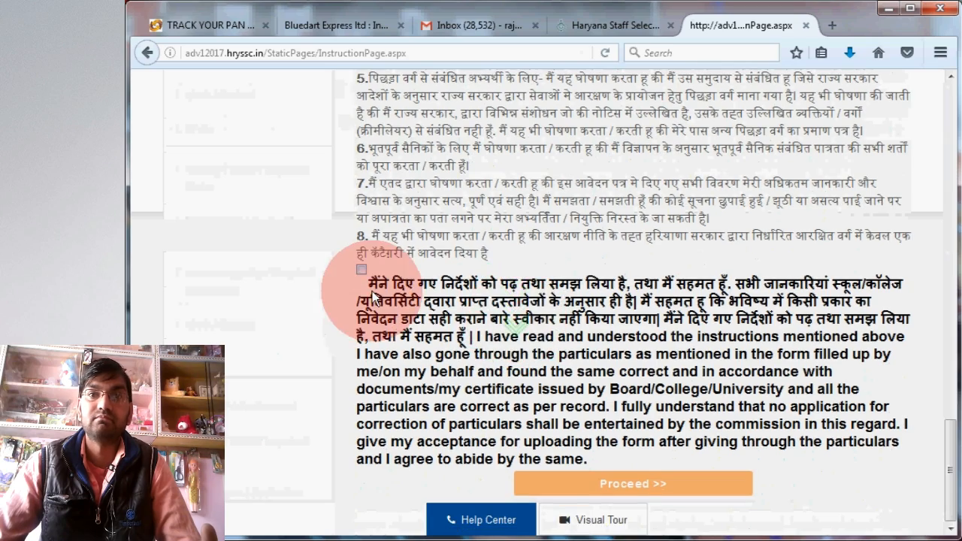
left_click(362, 268)
left_click(641, 485)
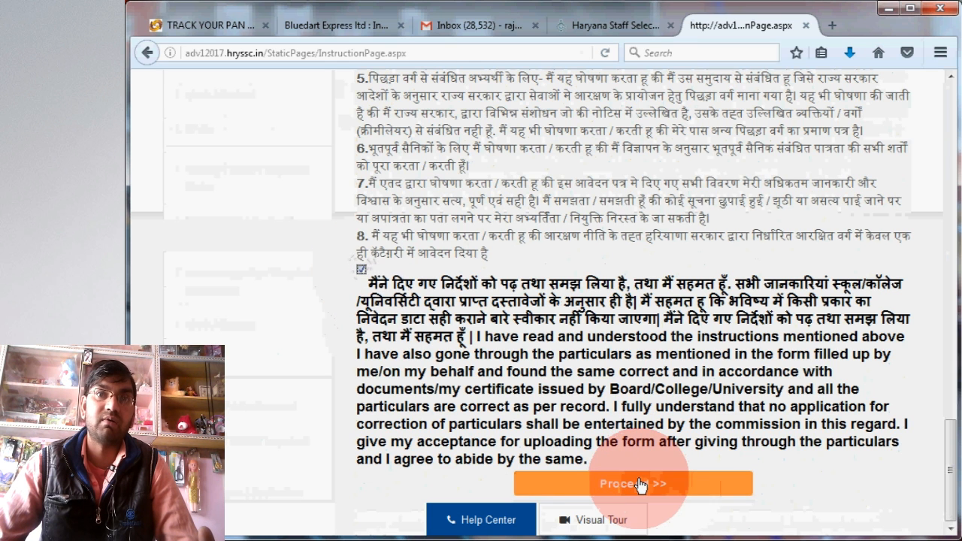
left_click(642, 486)
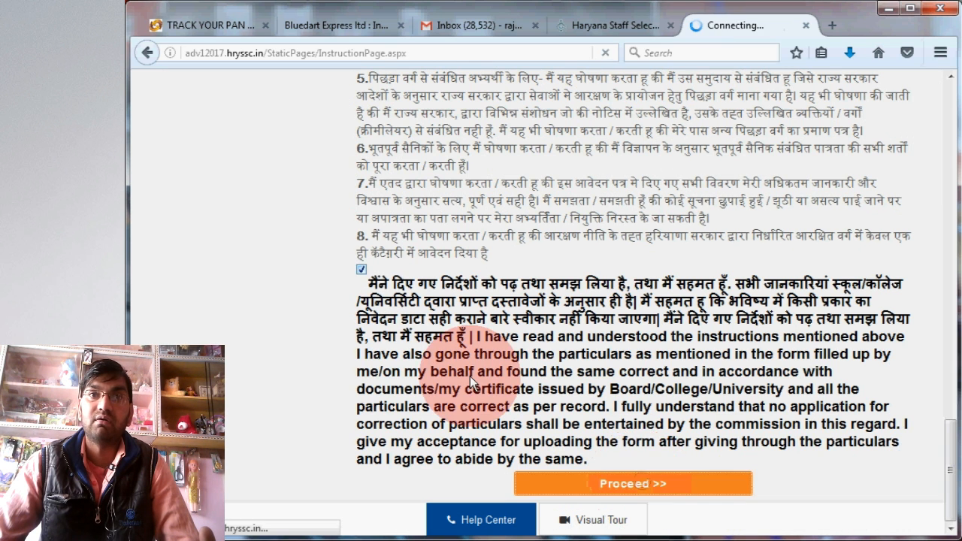
scroll(470, 376, "down", 5)
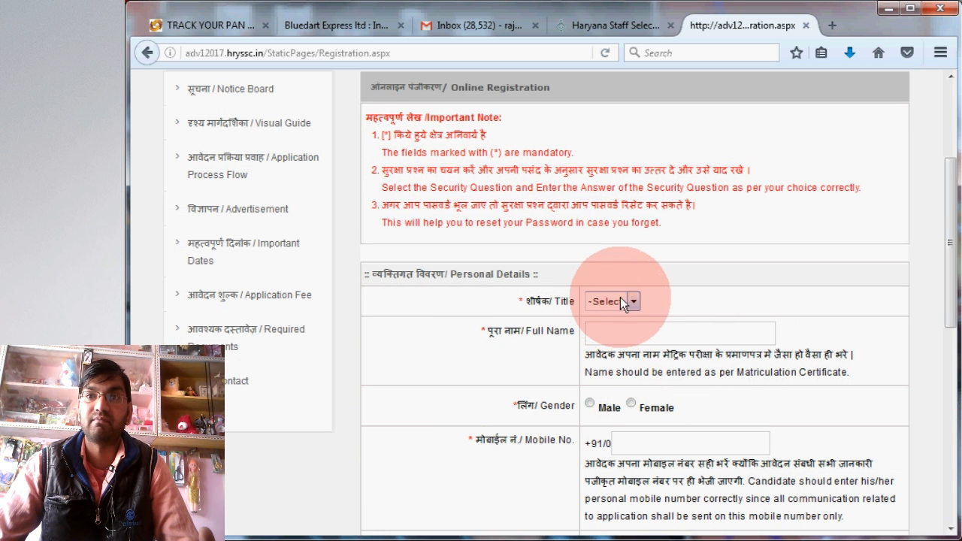
Step: Set the title to Mr and fill in the candidate's full name and mobile number
left_click(620, 299)
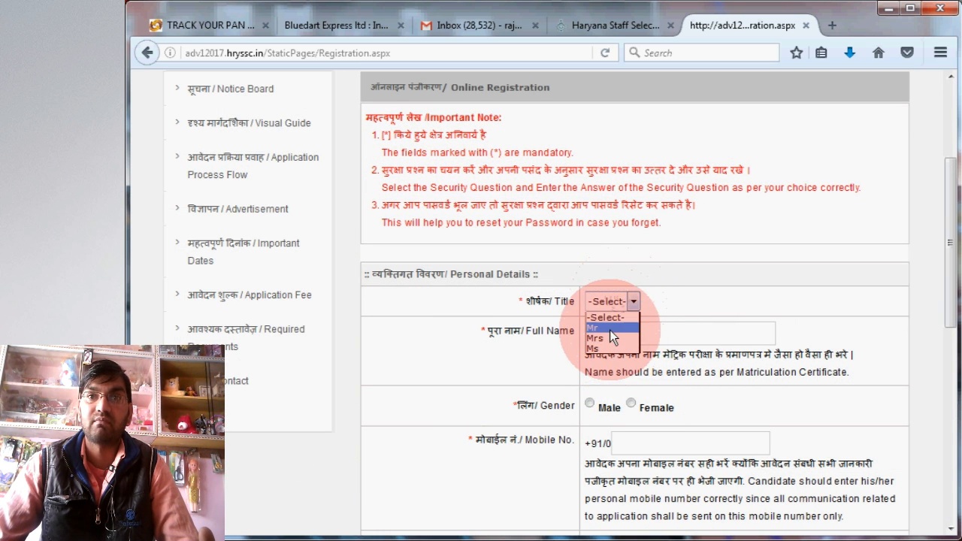
left_click(610, 329)
left_click(616, 333)
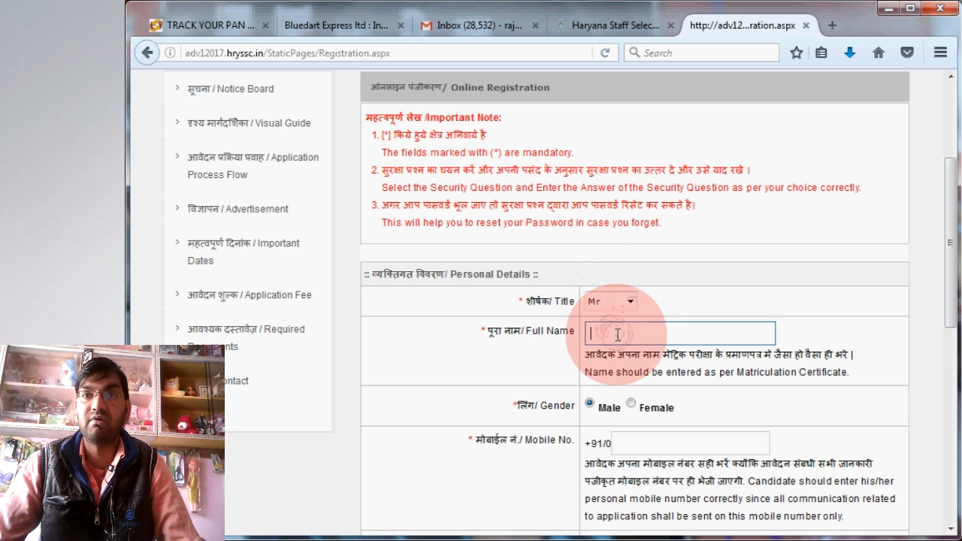
left_click(618, 334)
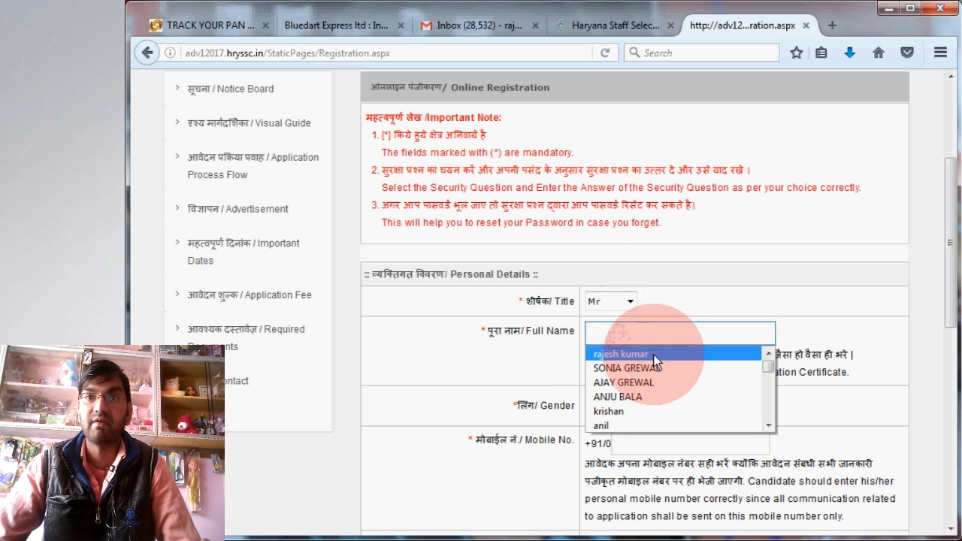
left_click(630, 355)
scroll(707, 353, "down", 2)
left_click(651, 353)
left_click(652, 355)
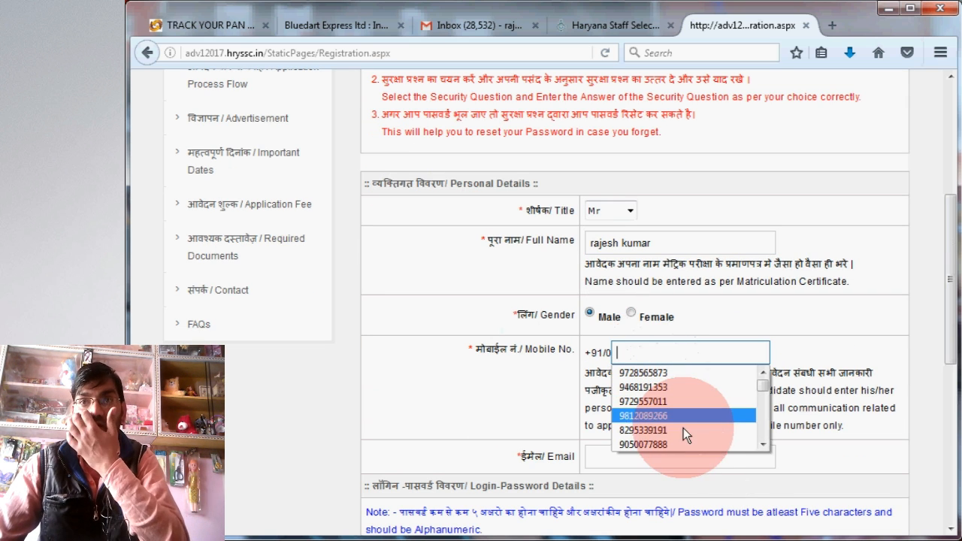
type("9")
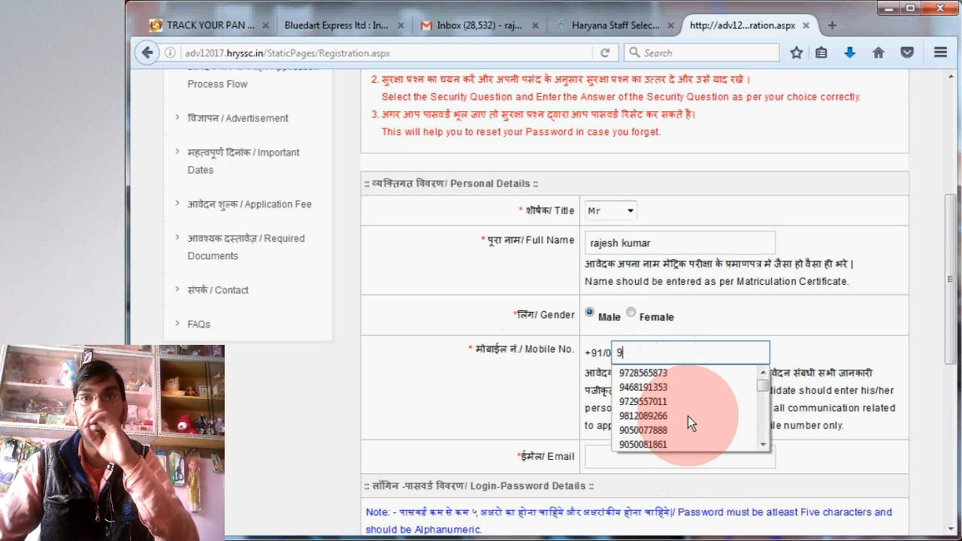
type("72828")
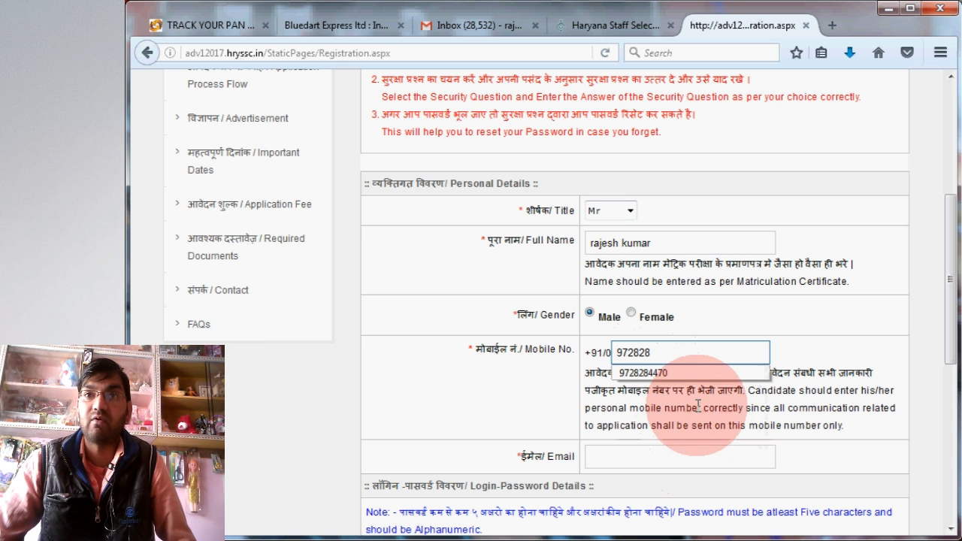
left_click(677, 373)
scroll(632, 455, "down", 2)
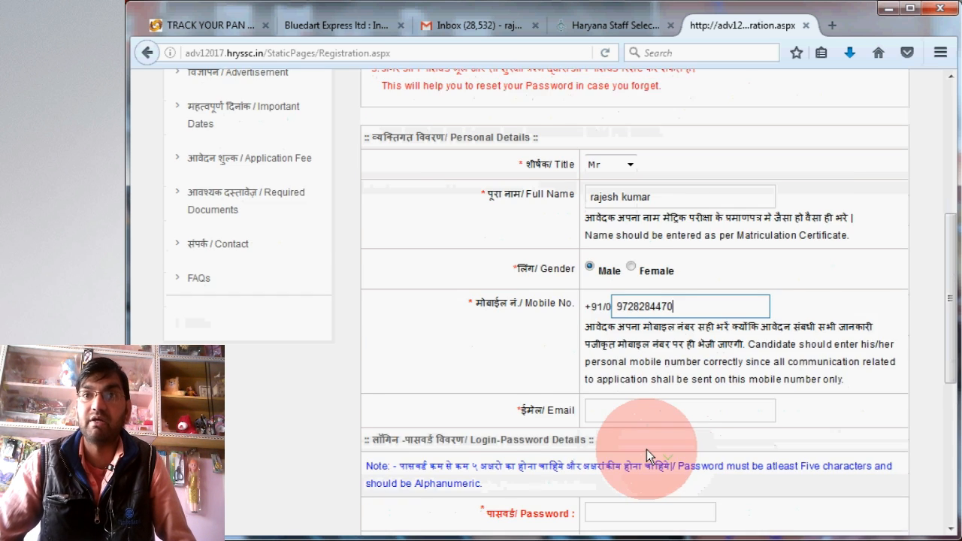
Step: Fill in the candidate's e-mail address and enter the account password and its confirmation
left_click(610, 365)
left_click(637, 387)
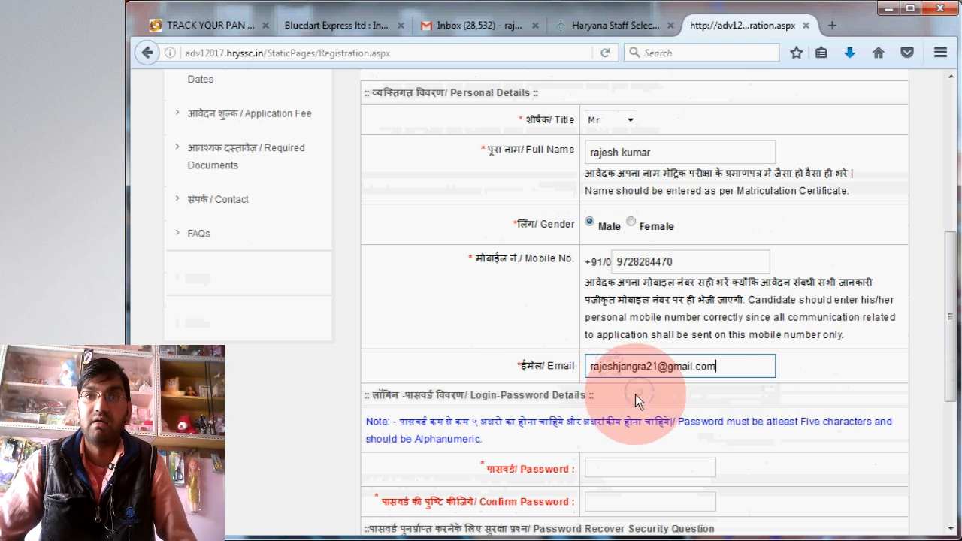
scroll(624, 405, "down", 4)
left_click(602, 312)
left_click(601, 285)
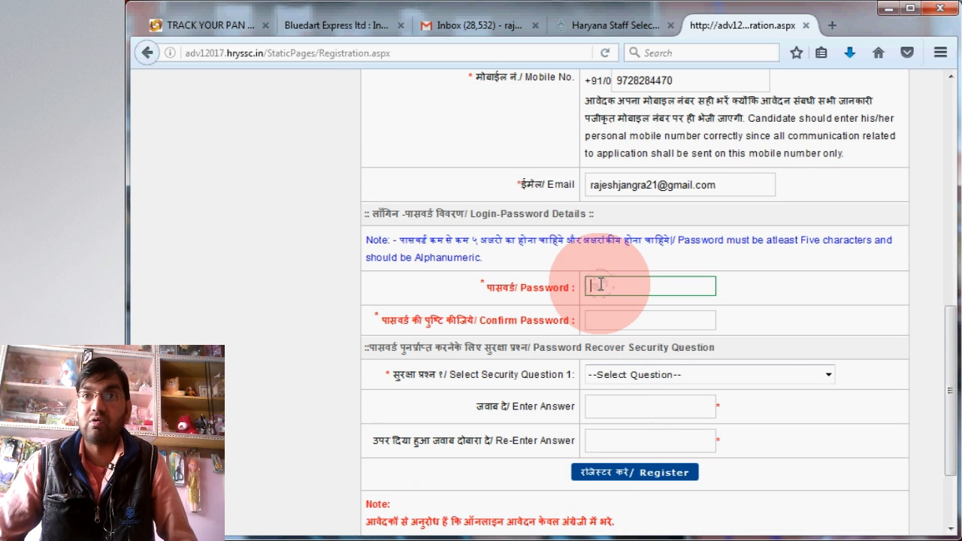
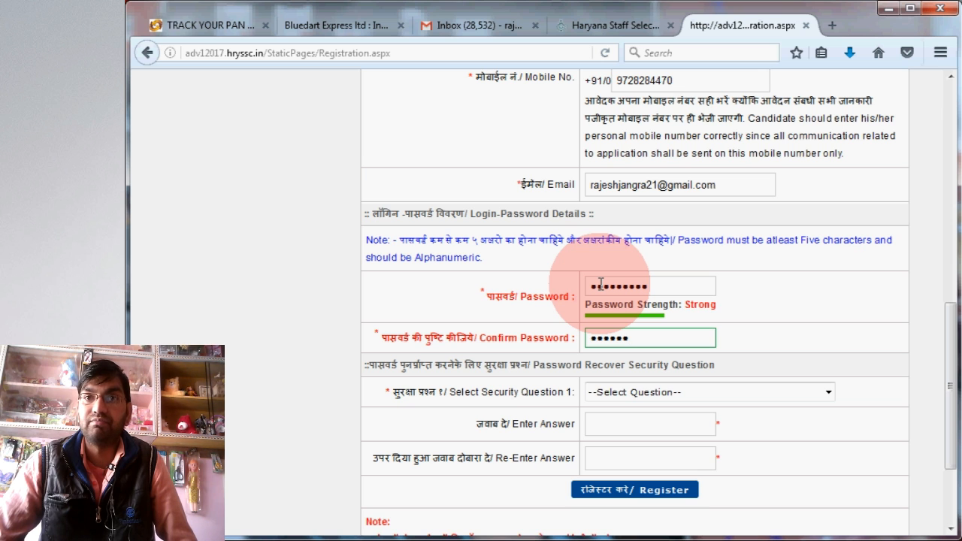
key("Tab")
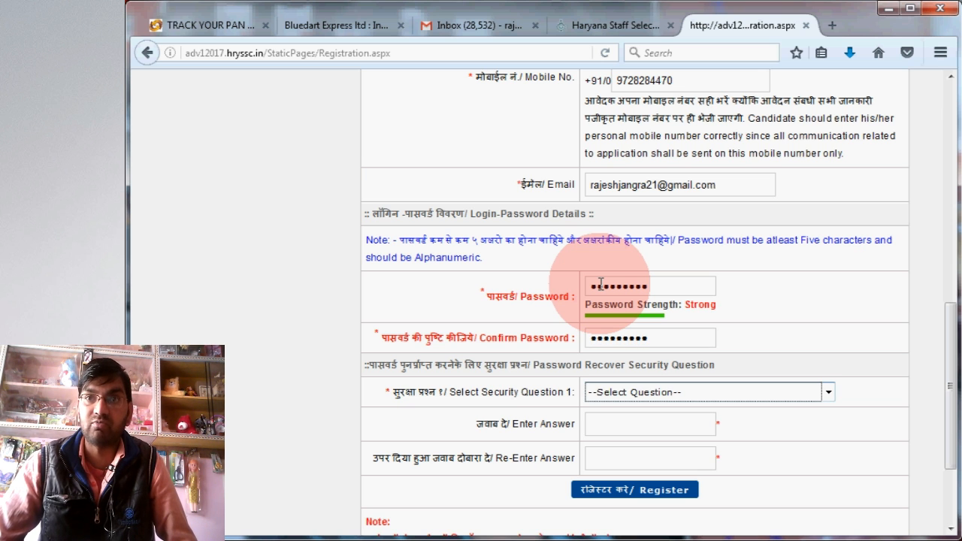
Step: Choose the birth city security question, enter the answer twice, and submit the registration
left_click(827, 392)
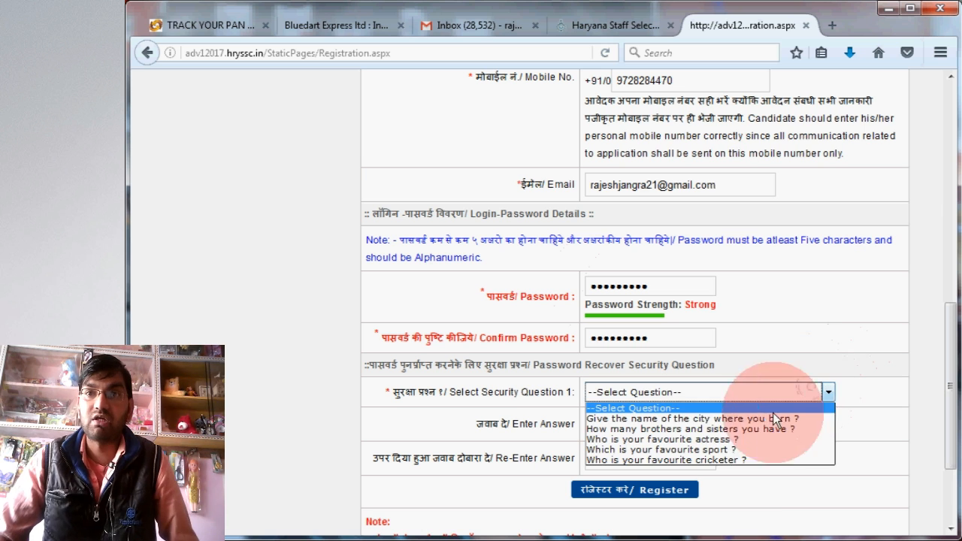
left_click(722, 419)
left_click(644, 427)
left_click(622, 446)
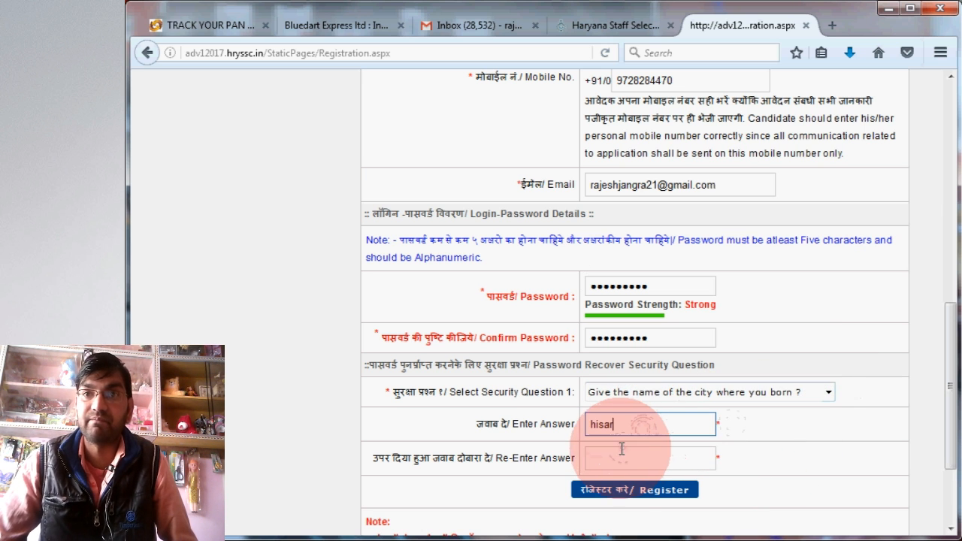
left_click(646, 457)
left_click(620, 462)
left_click(606, 479)
left_click(621, 489)
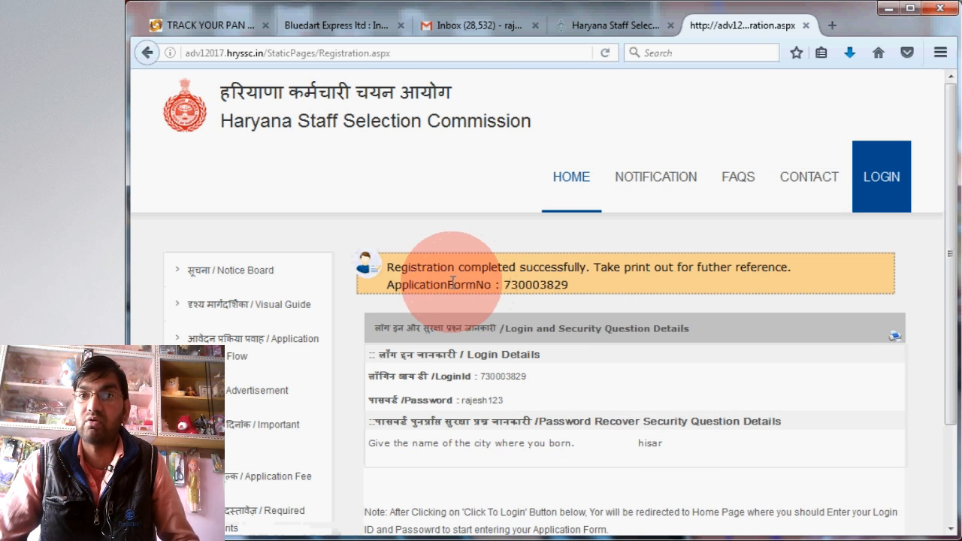
Step: Copy the application form number from the registration confirmation page
left_click_drag(504, 288, 580, 292)
key("ctrl+c")
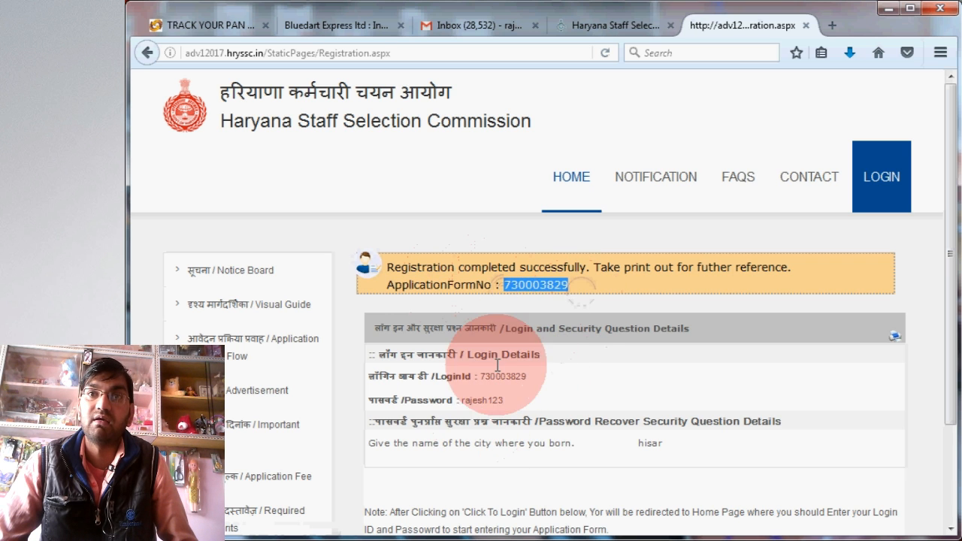
right_click(538, 289)
left_click(573, 301)
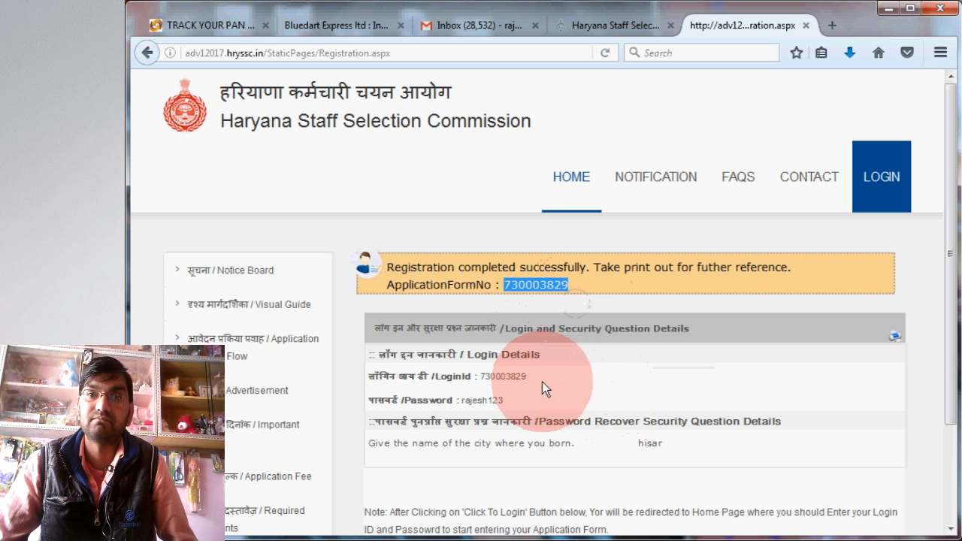
scroll(688, 390, "down", 3)
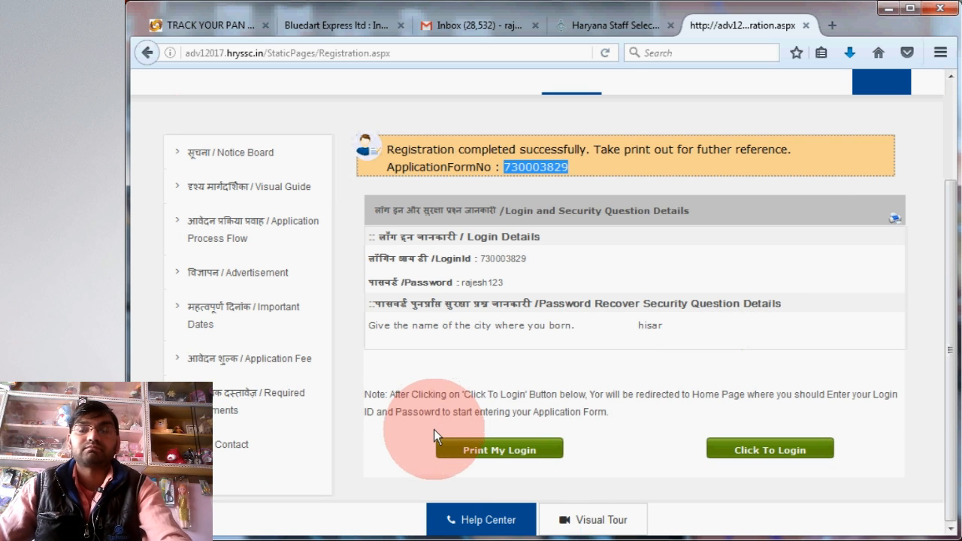
left_click(481, 449)
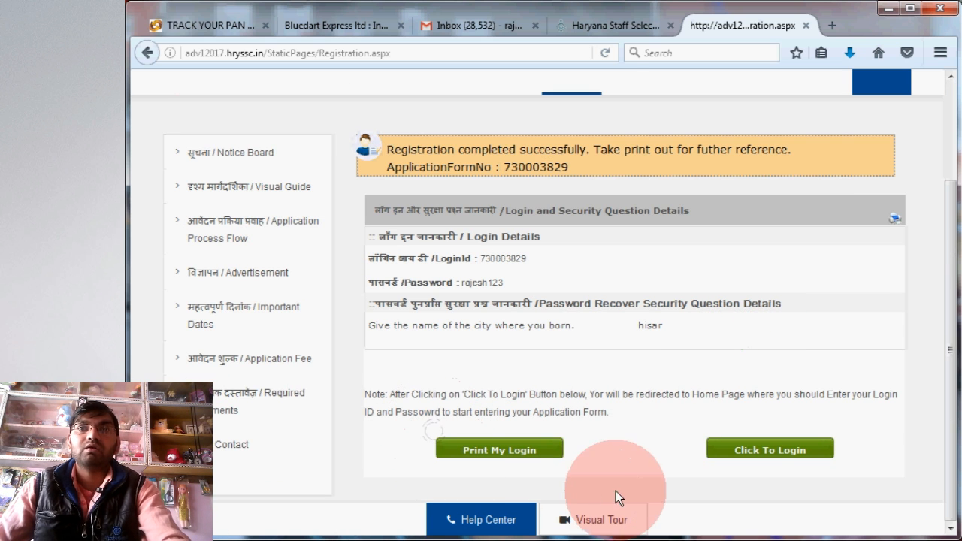
Step: On the login page, paste the form number as LoginId, enter the password, and sign in
left_click(789, 450)
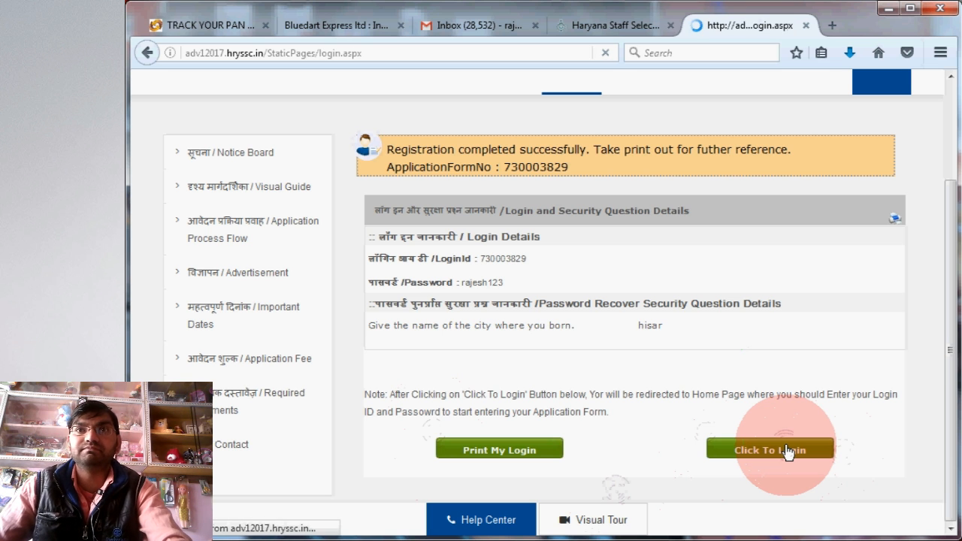
scroll(324, 375, "down", 2)
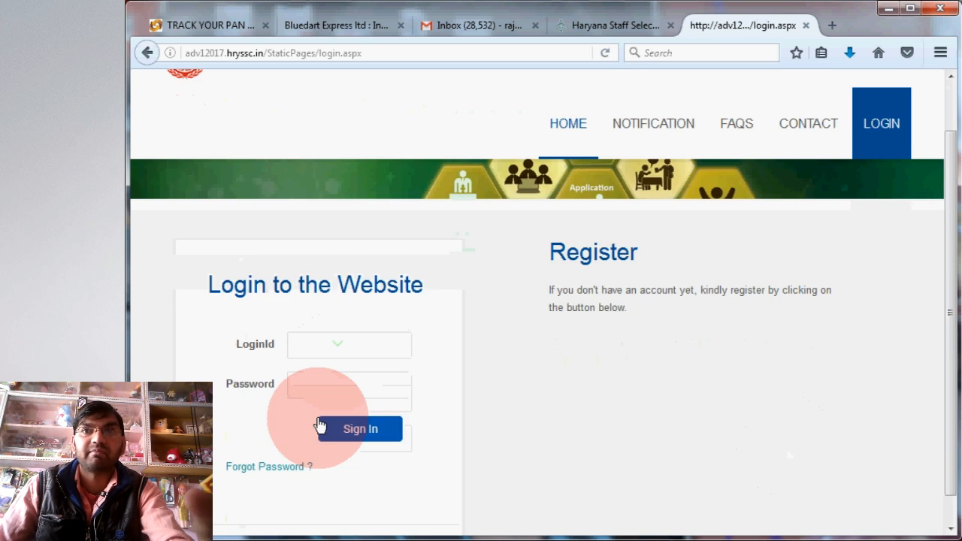
right_click(301, 314)
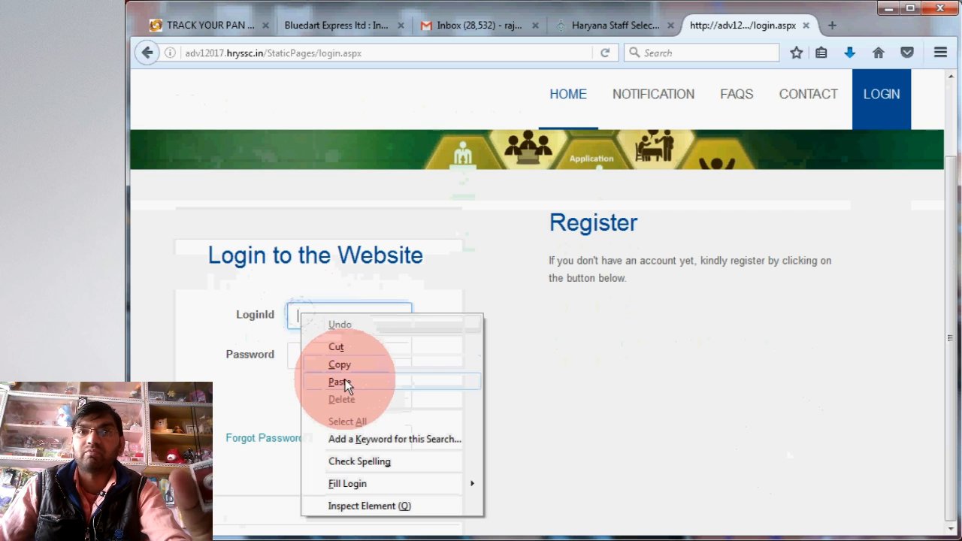
left_click(339, 380)
left_click(306, 354)
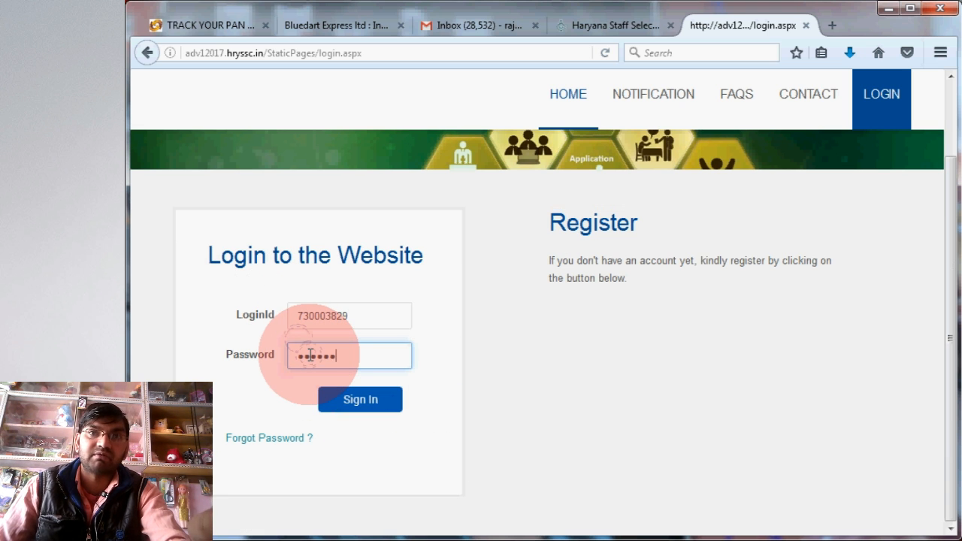
left_click(339, 401)
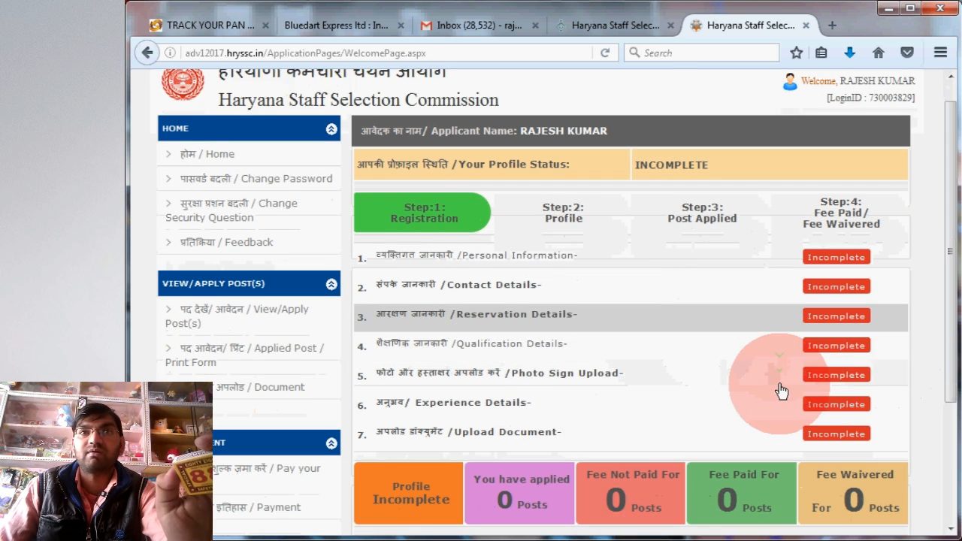
Step: Review the dashboard's incomplete profile sections and open the Personal Information section
scroll(782, 402, "down", 3)
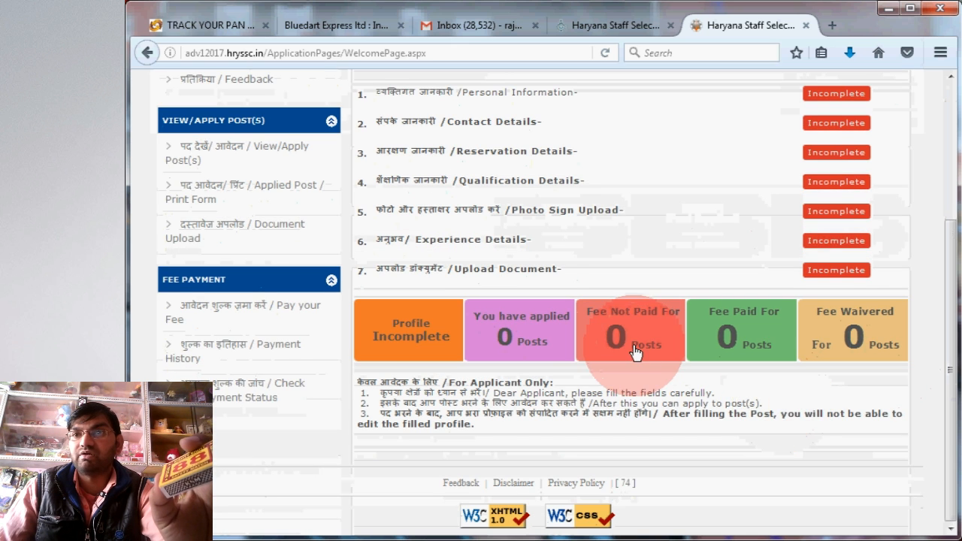
scroll(612, 333, "up", 3)
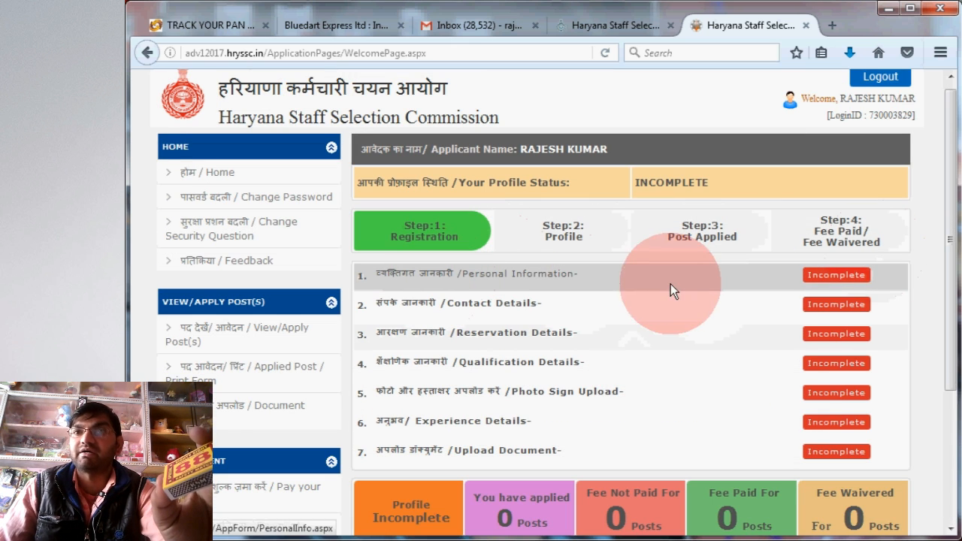
left_click(830, 278)
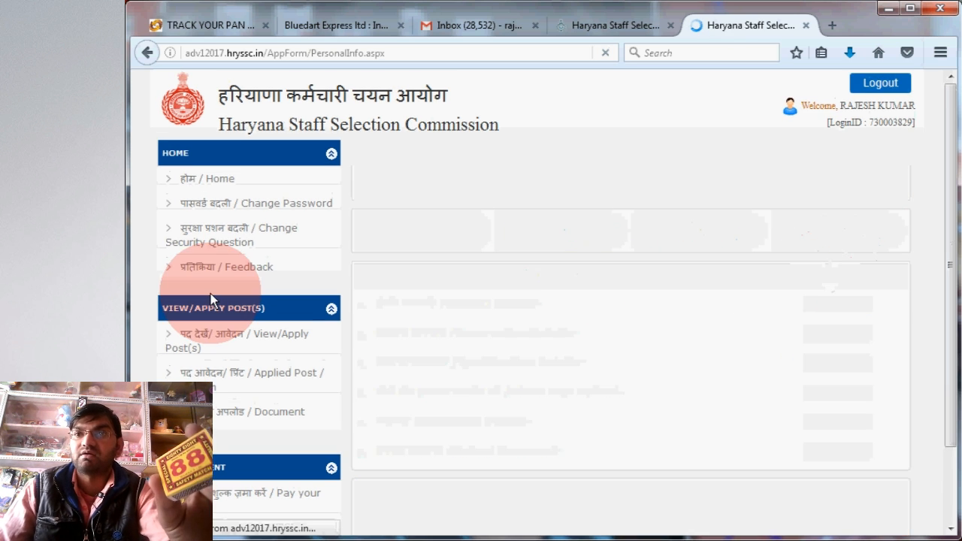
Step: Set gender to Male and fill the father's name, mother's name and date of birth from suggestions
left_click(581, 246)
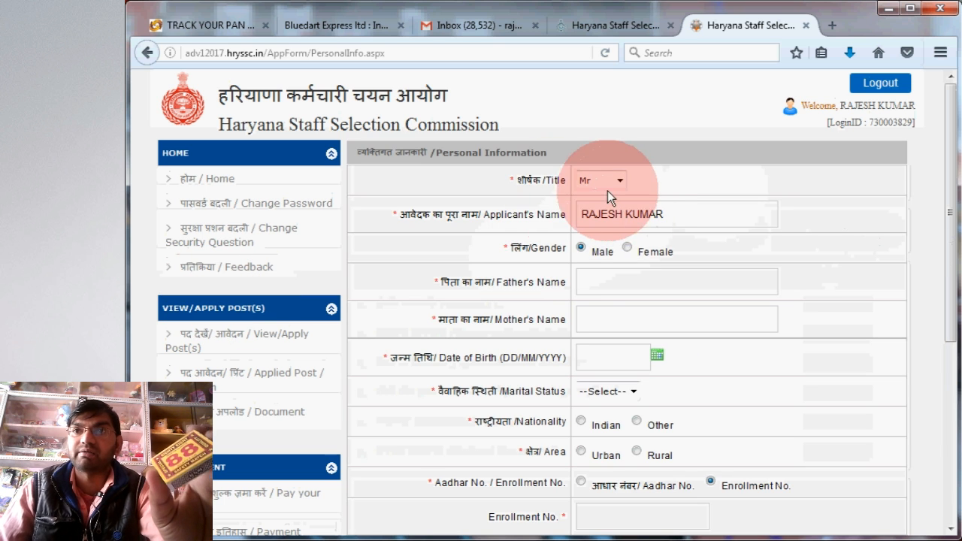
left_click(628, 288)
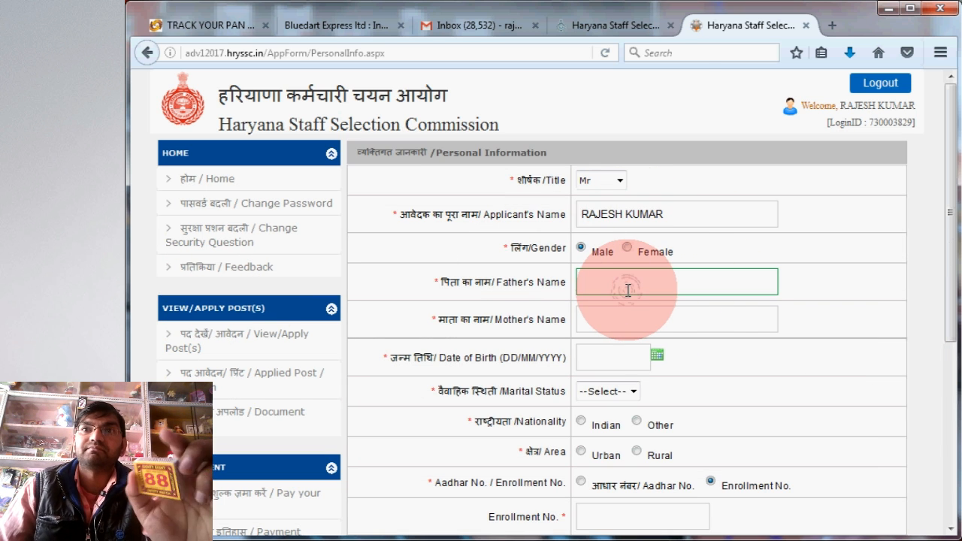
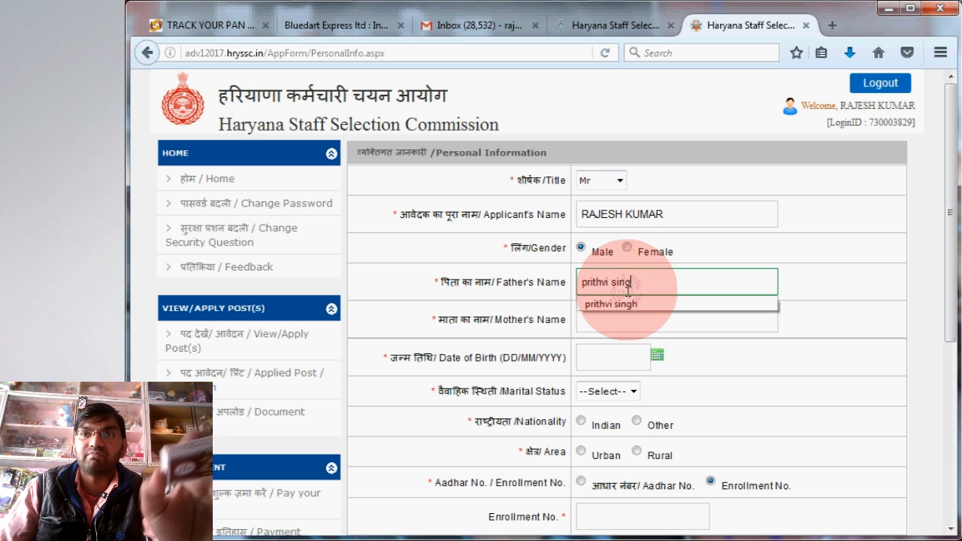
left_click(659, 306)
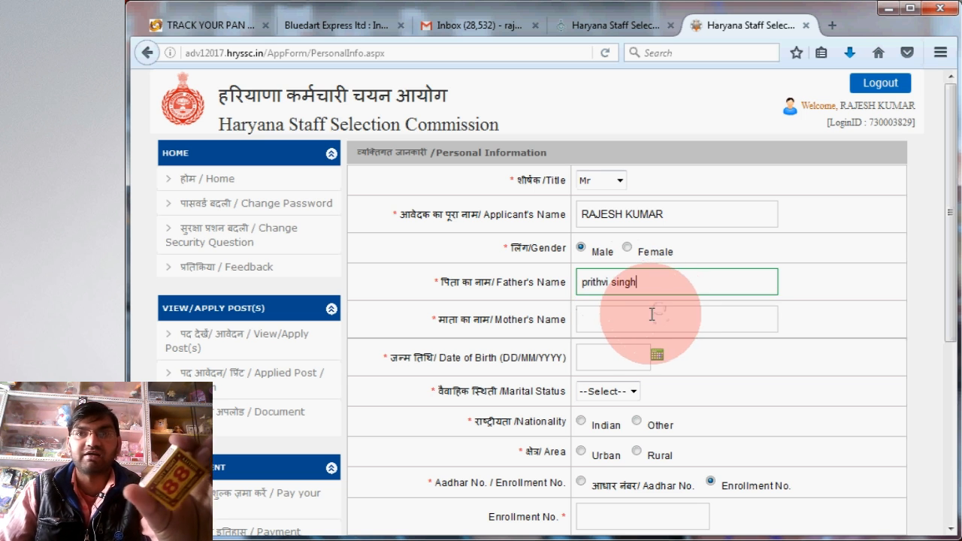
left_click(650, 323)
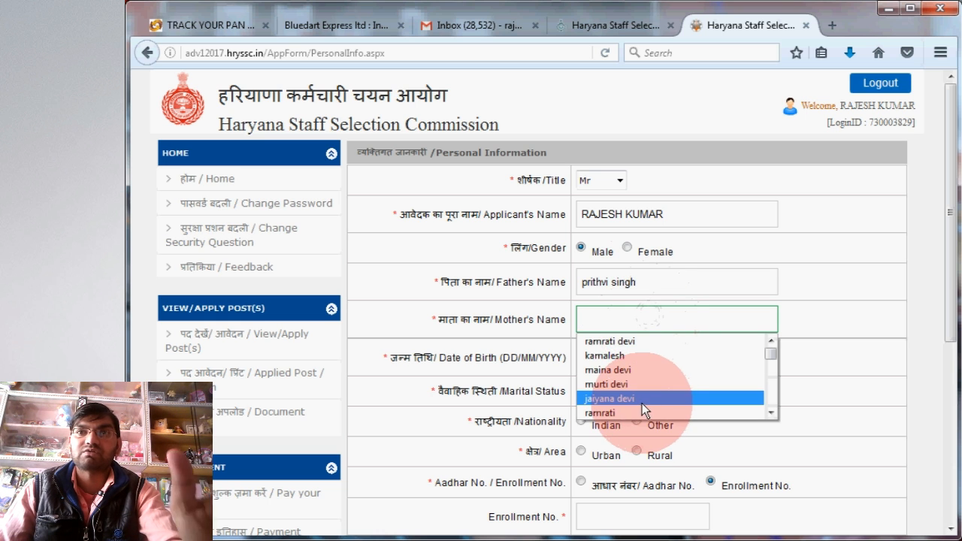
type("dh")
left_click(615, 342)
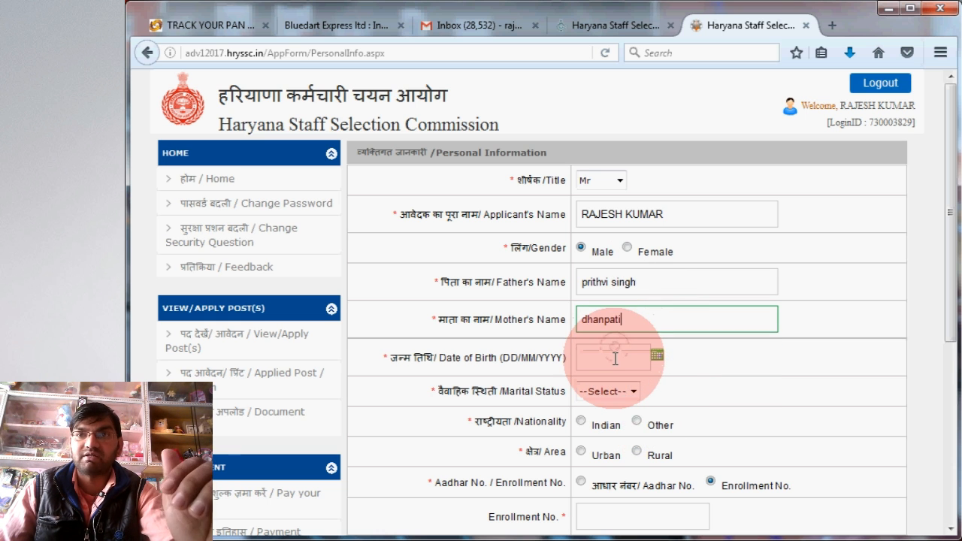
left_click(615, 359)
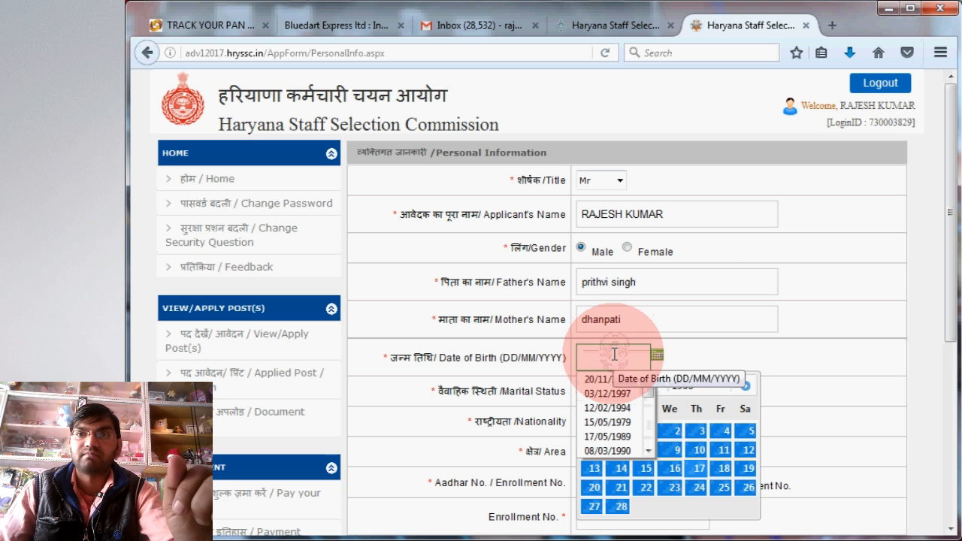
type("30")
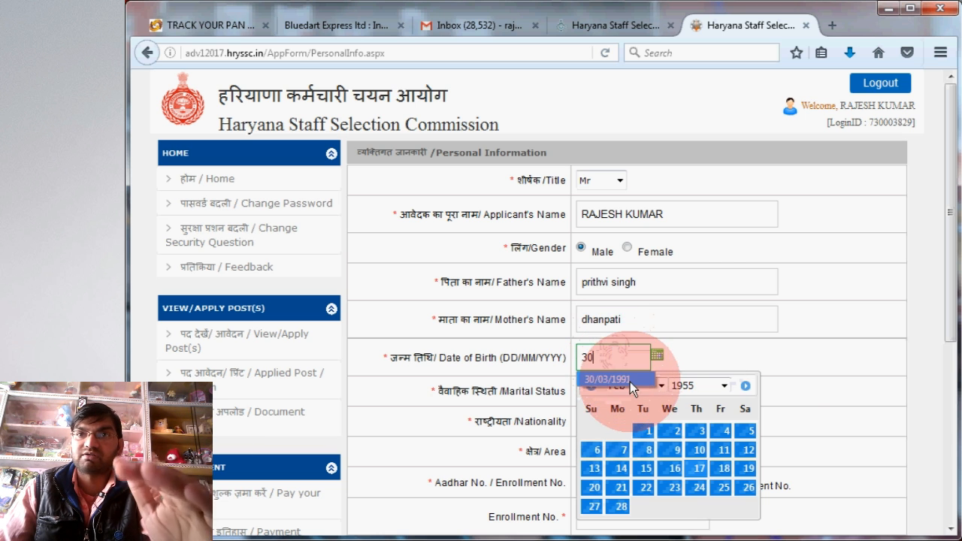
left_click(630, 381)
left_click(796, 378)
Step: Set marital status Married, nationality Indian, area Rural, and choose Aadhar No. as identity
left_click(620, 392)
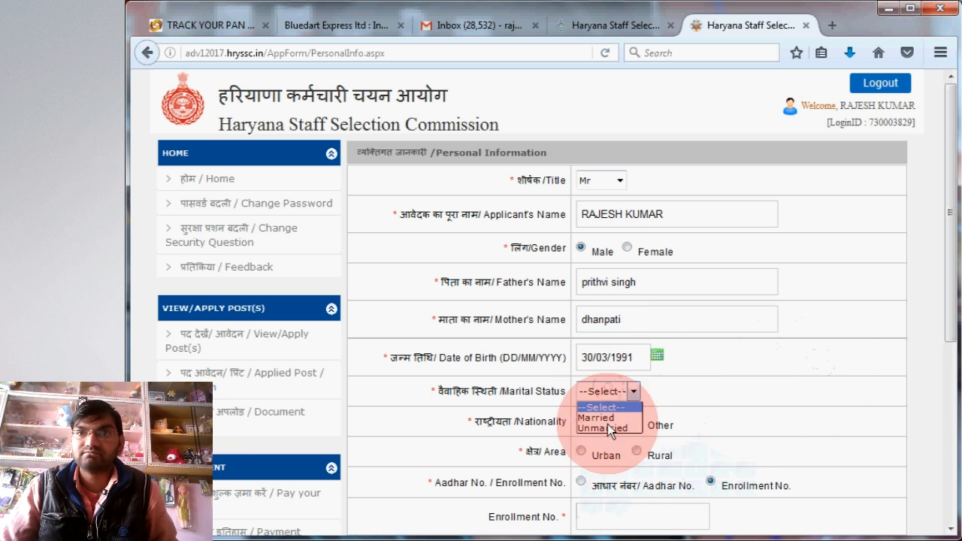
left_click(604, 422)
scroll(752, 398, "down", 2)
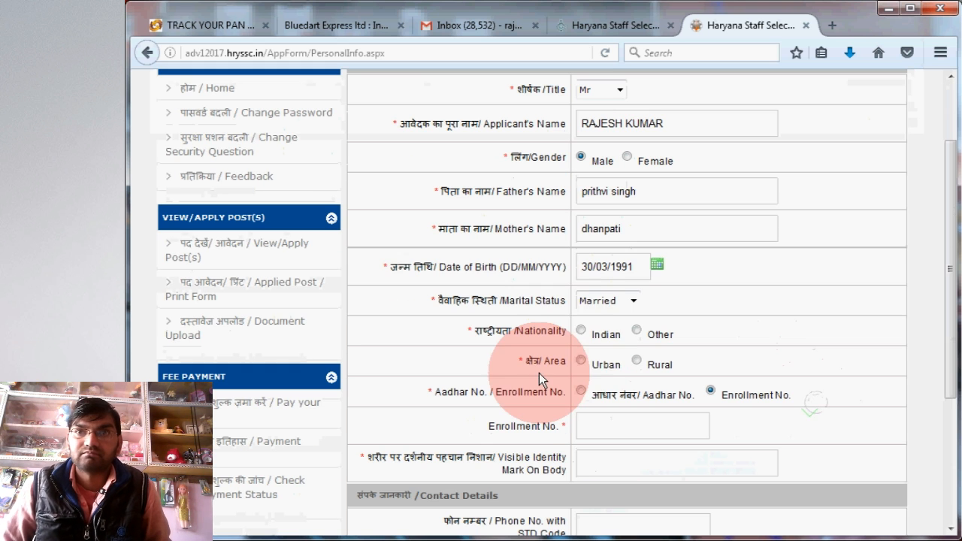
left_click(583, 331)
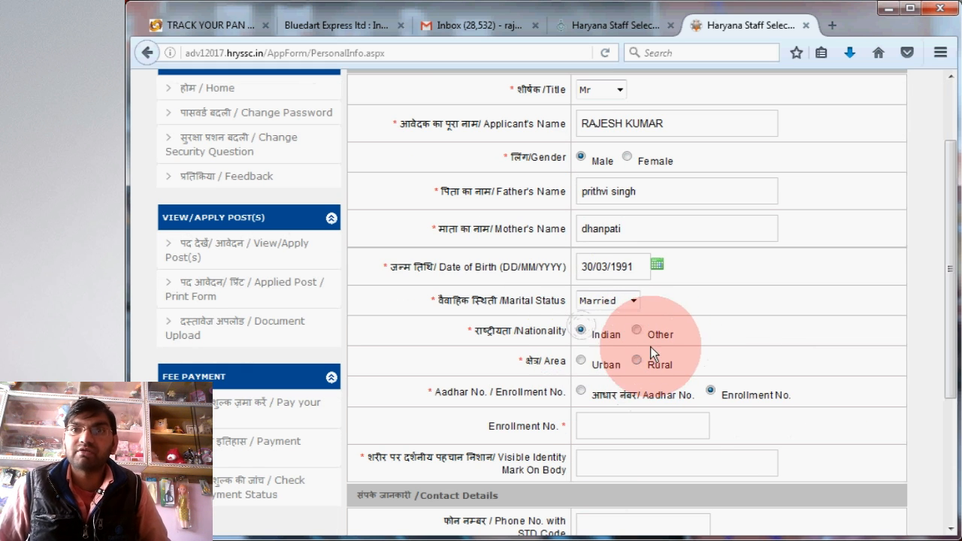
left_click(655, 373)
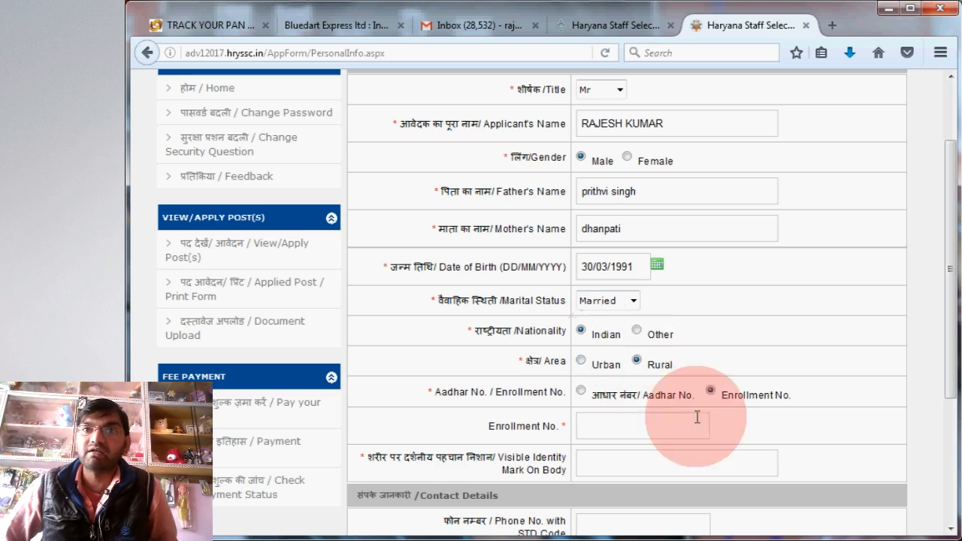
left_click(581, 391)
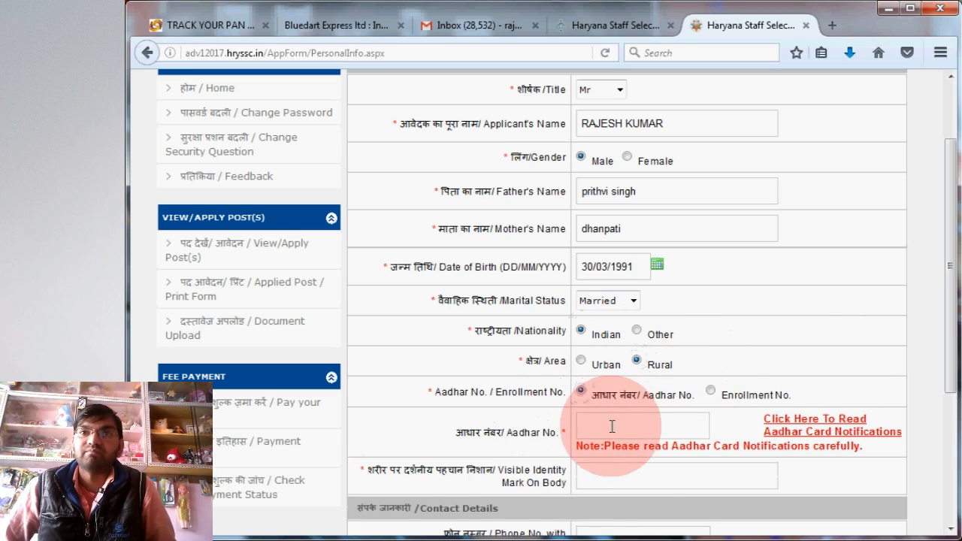
Step: Dismiss the Aadhaar notice and enter the applicant's Aadhar number
scroll(642, 424, "down", 1)
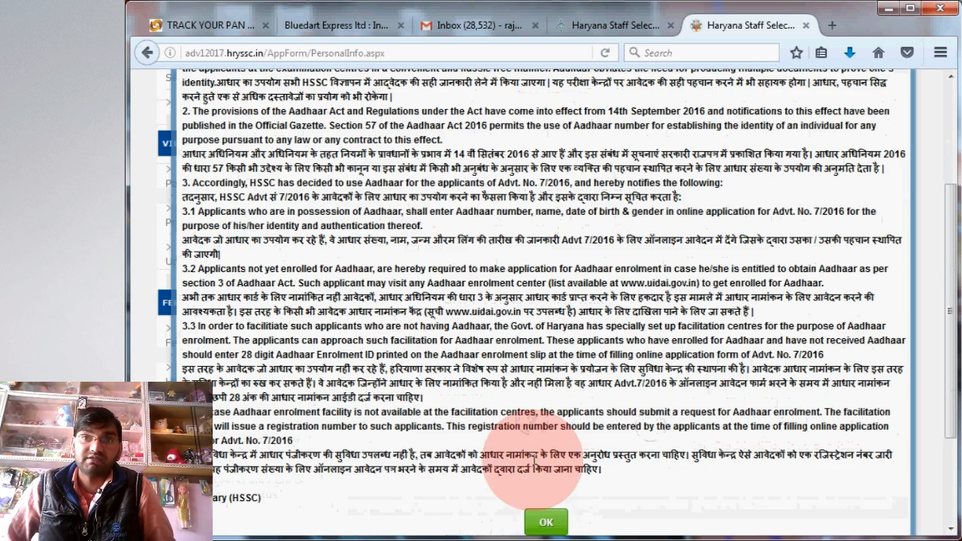
left_click(547, 519)
left_click(624, 354)
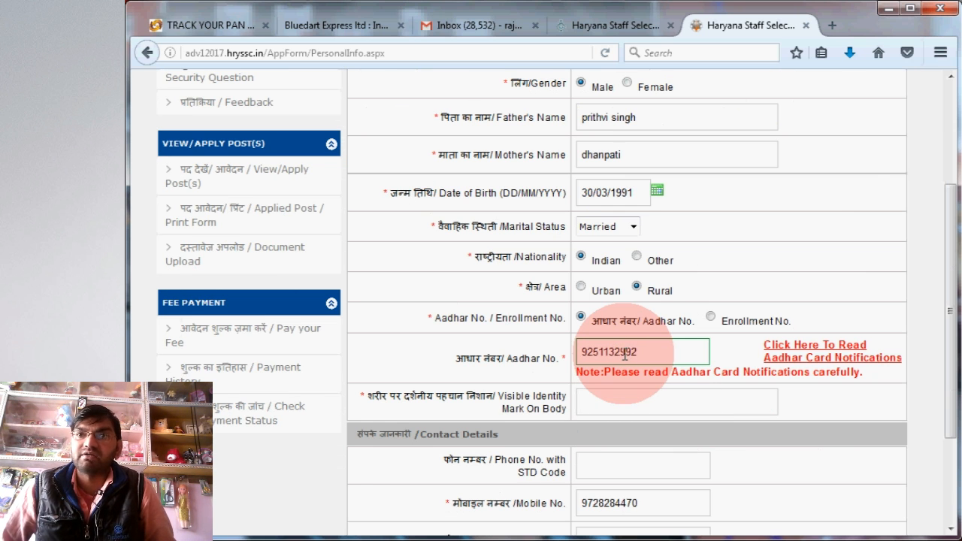
left_click_drag(581, 352, 697, 354)
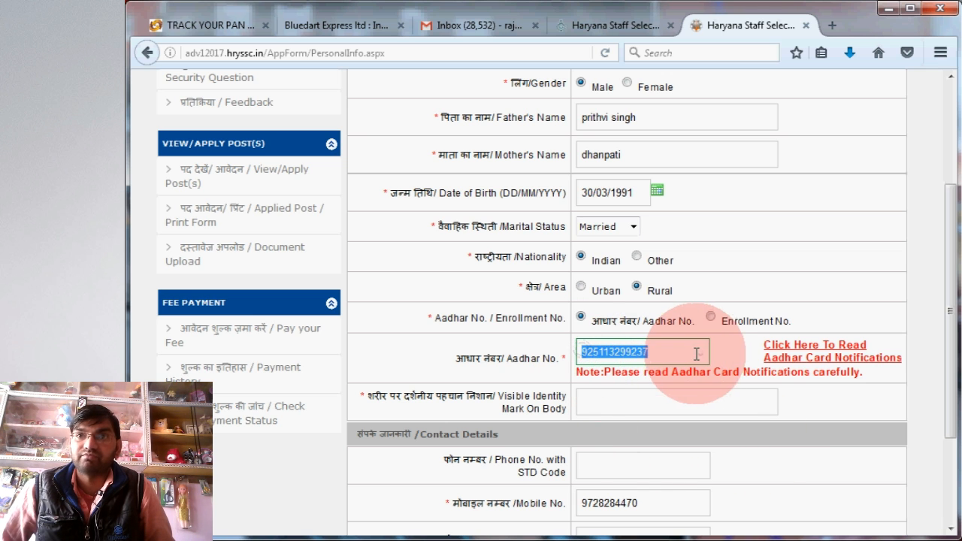
Step: Fill the identity mark 'cut mark on forehead' and save the personal information
double_click(632, 403)
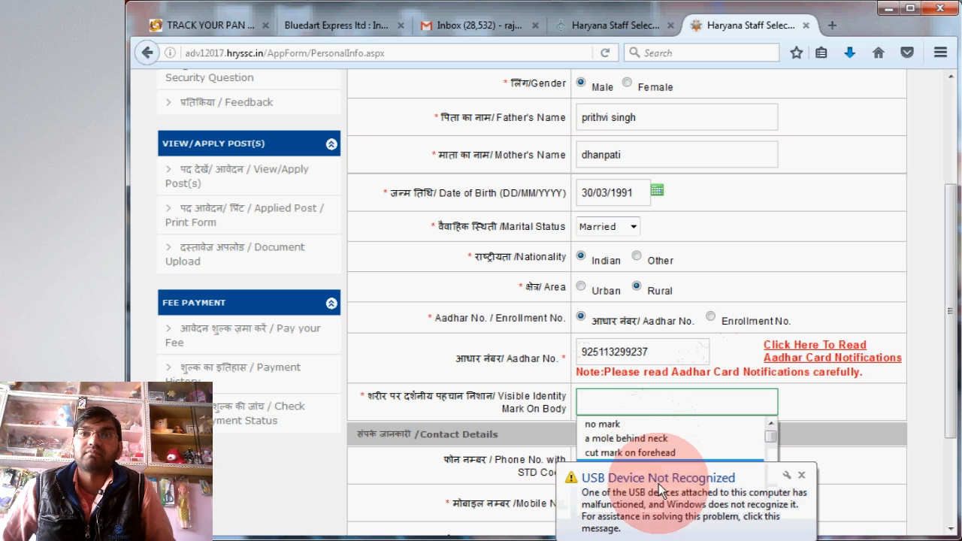
left_click(666, 453)
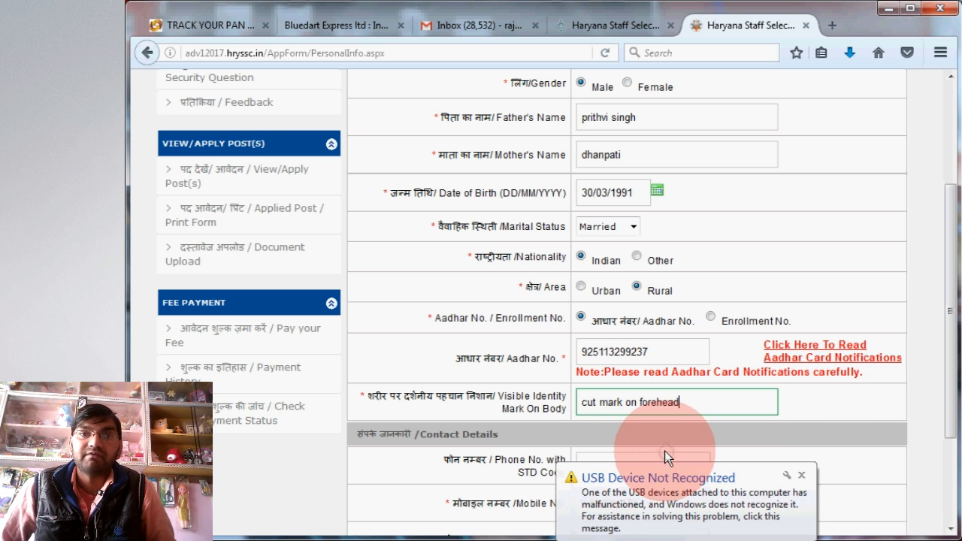
left_click(690, 408)
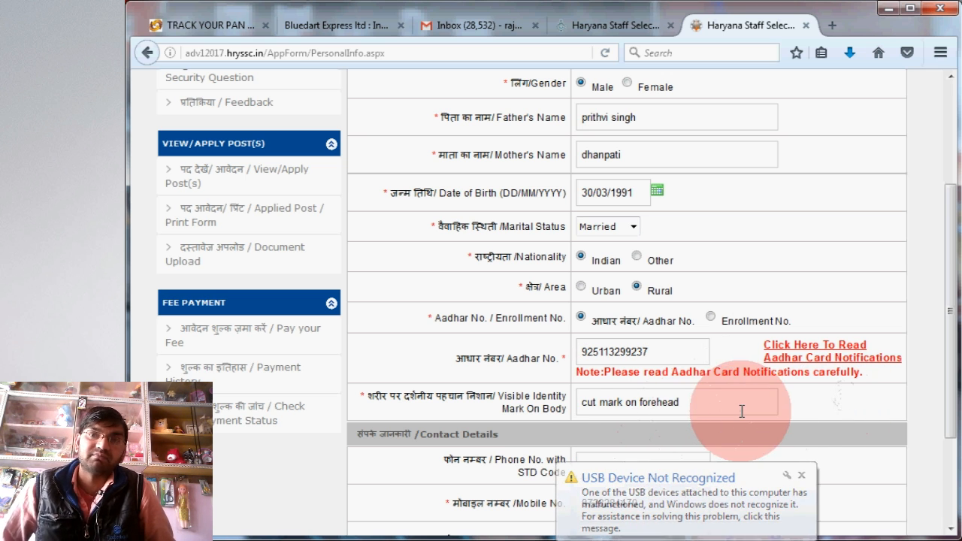
scroll(681, 406, "down", 3)
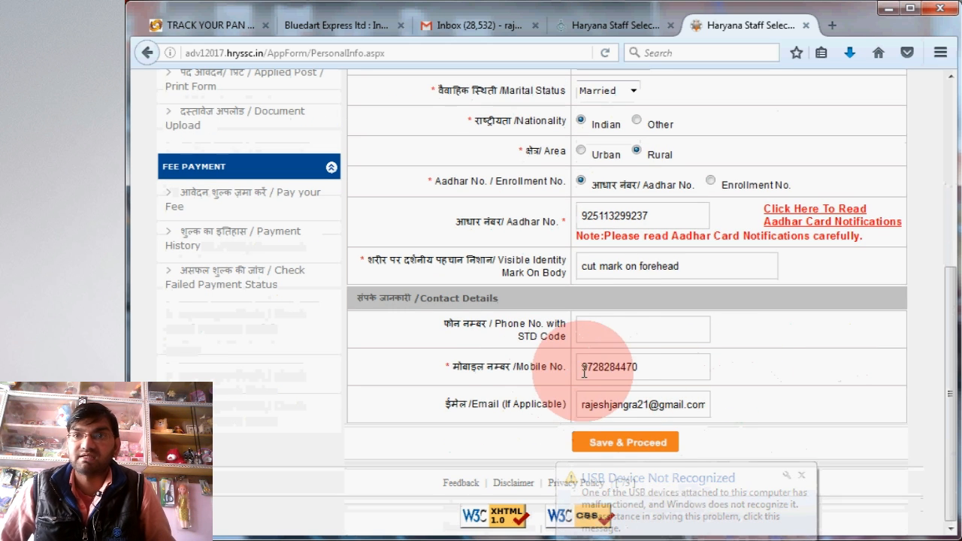
left_click(636, 444)
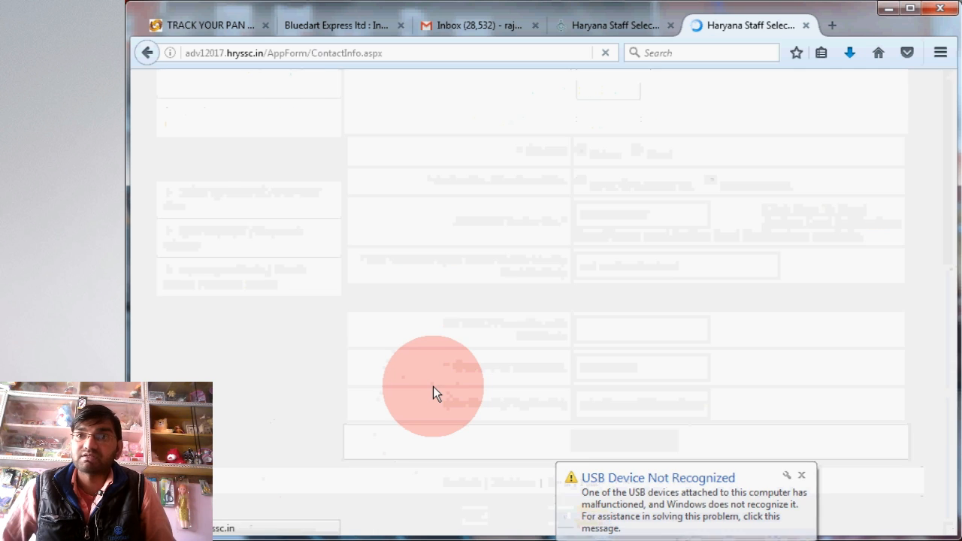
Step: Enter house/street, city, district Hissar, tehsil hisar and pincode, then save the correspondence address
left_click(704, 215)
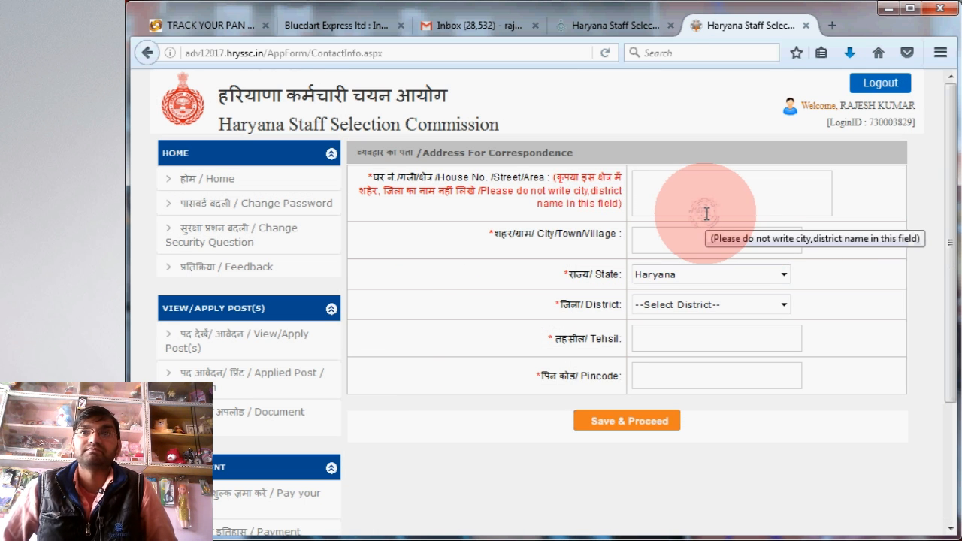
type("kharar alipur")
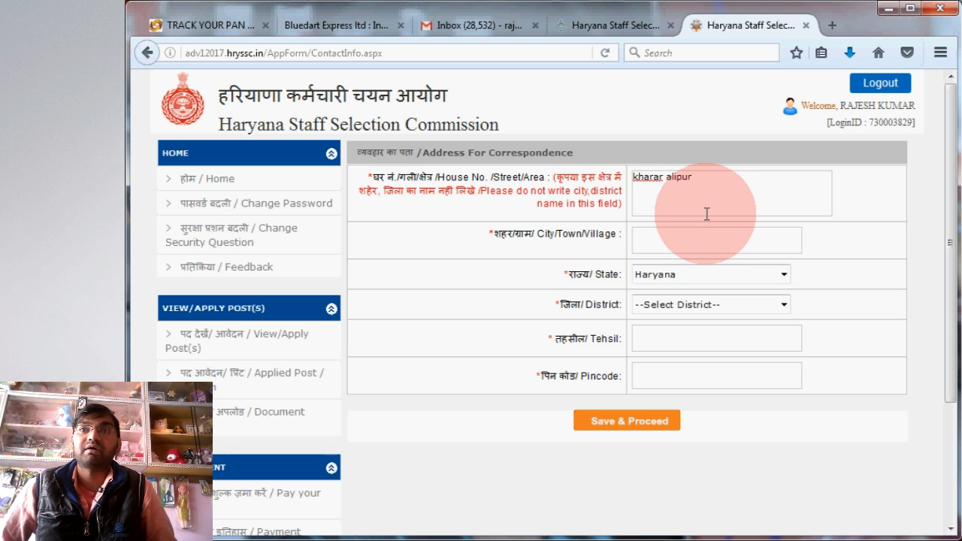
left_click(698, 237)
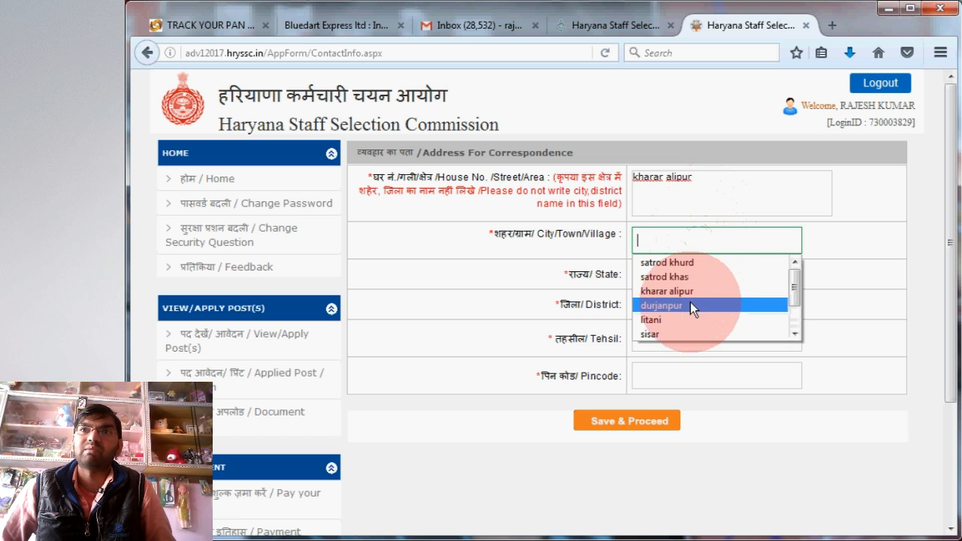
left_click(671, 291)
left_click(670, 303)
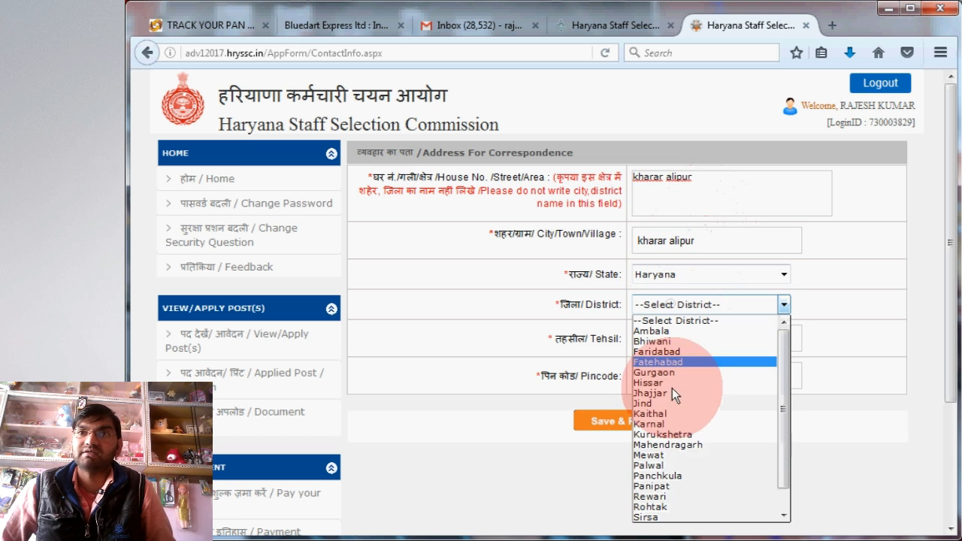
left_click(655, 383)
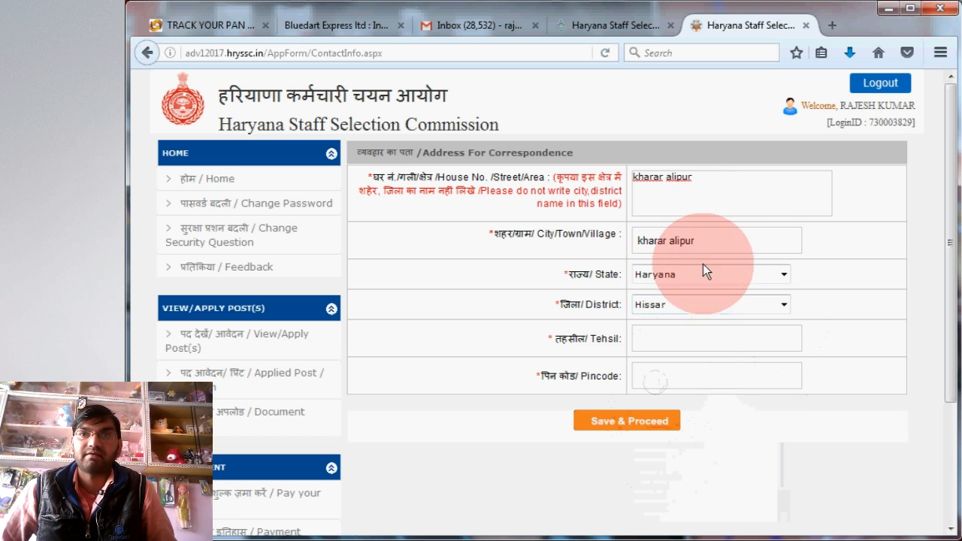
left_click(682, 331)
left_click(657, 363)
left_click(701, 381)
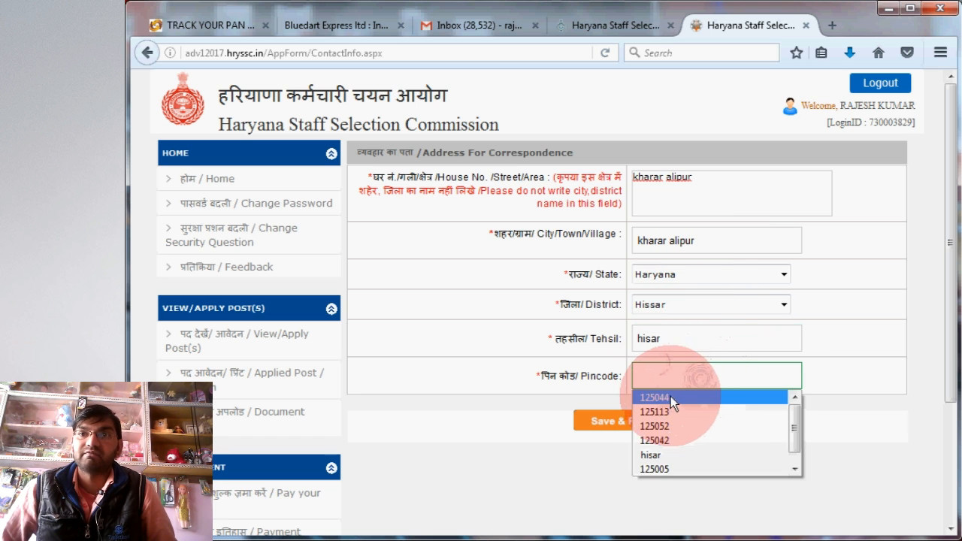
left_click(671, 396)
left_click(615, 423)
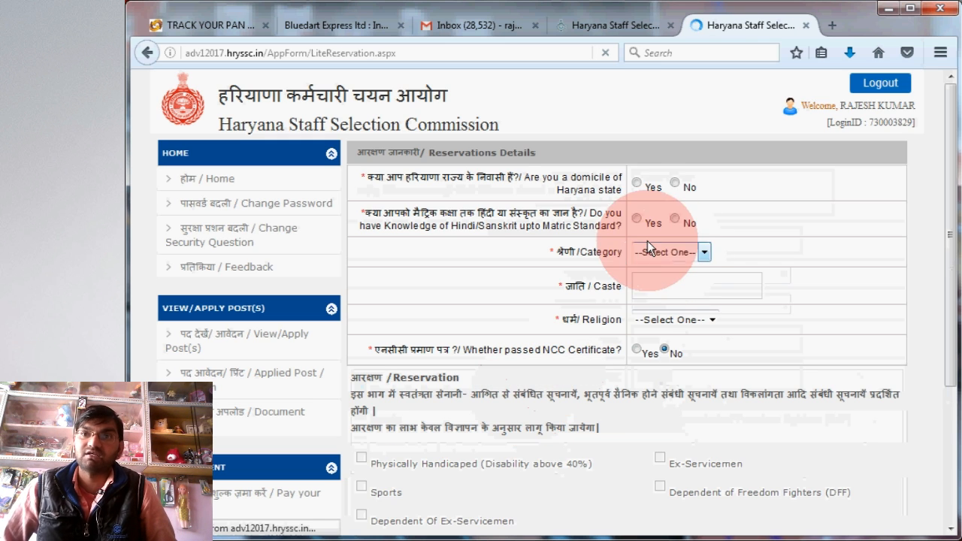
Step: Answer Yes to Haryana domicile and Hindi knowledge, and choose category BCA
left_click(637, 183)
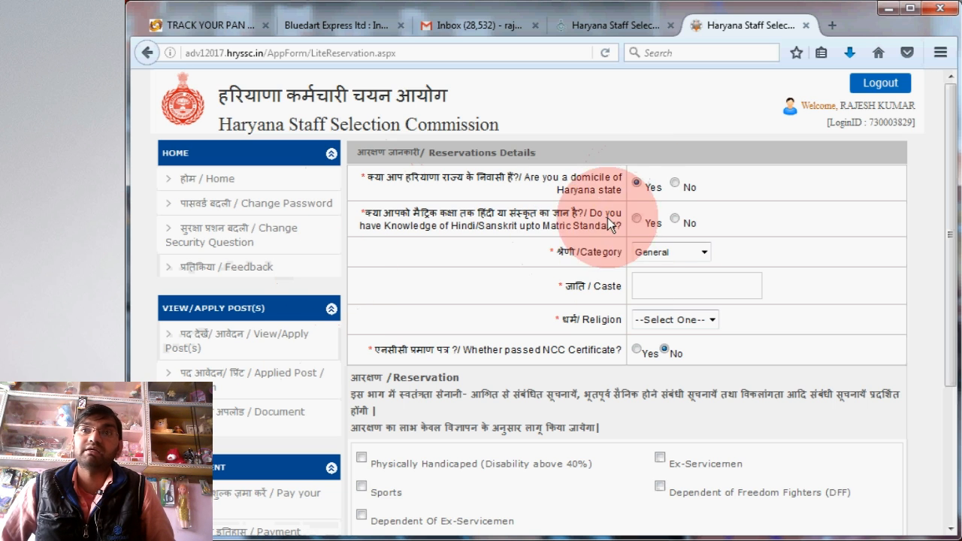
left_click(637, 220)
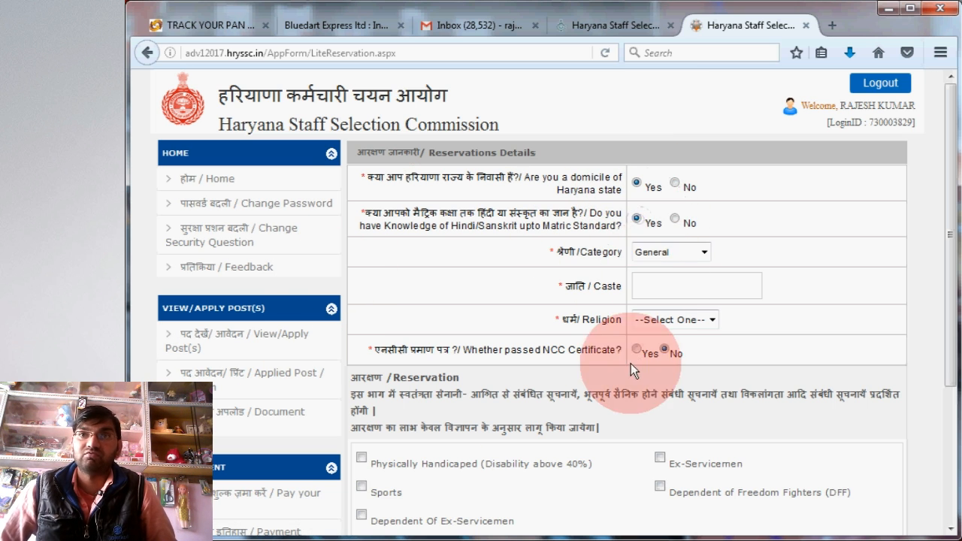
left_click(658, 254)
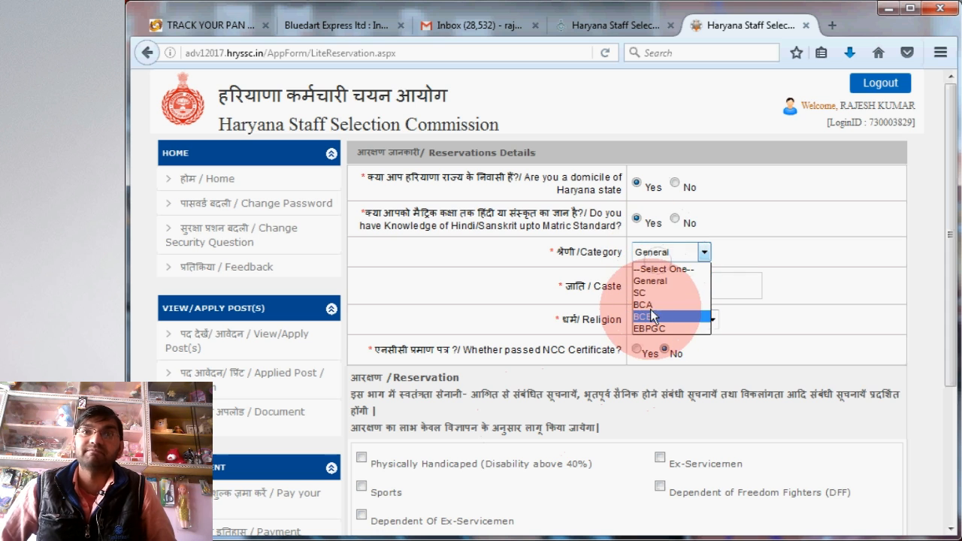
left_click(656, 303)
Step: Set caste to khati and start filling the caste certificate number
left_click(678, 288)
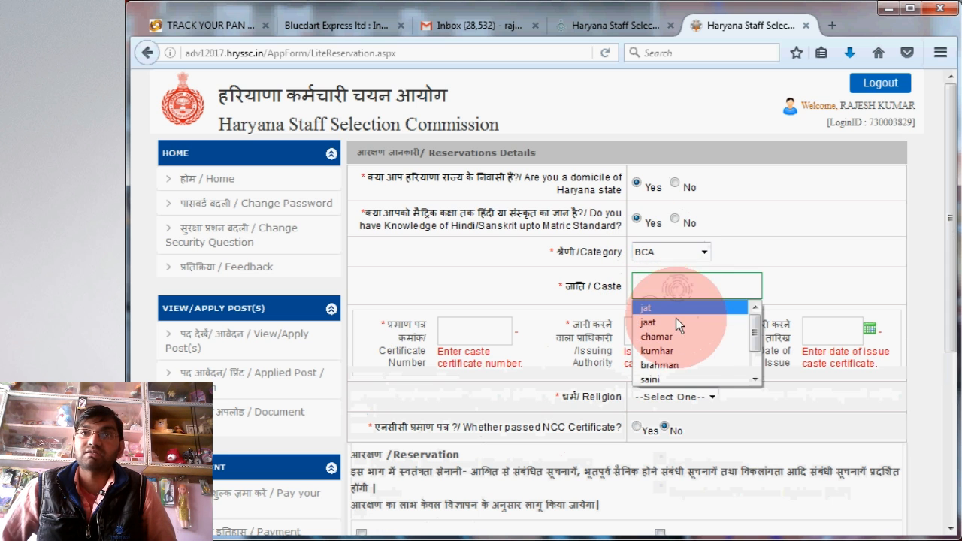
scroll(675, 374, "down", 1)
left_click(675, 374)
left_click(469, 331)
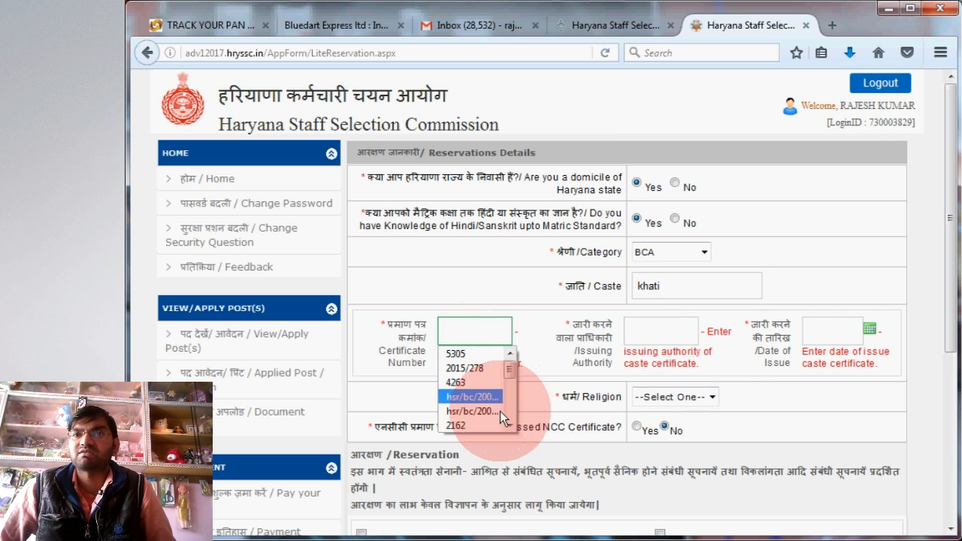
left_click(509, 425)
left_click(509, 425)
left_click(509, 425)
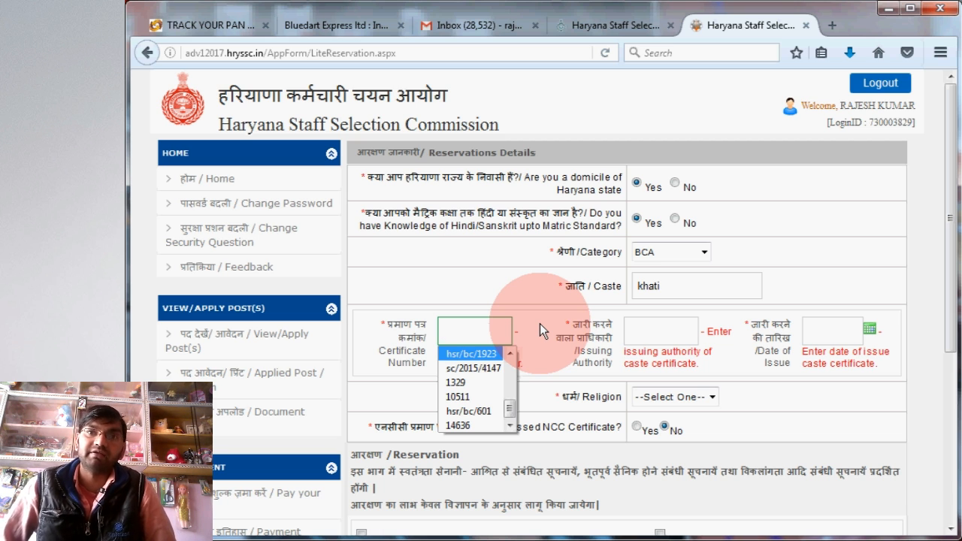
Step: Fill the certificate number, issuing authority 'tehsildar hisar' and issue date 11/04/2007
left_click(474, 383)
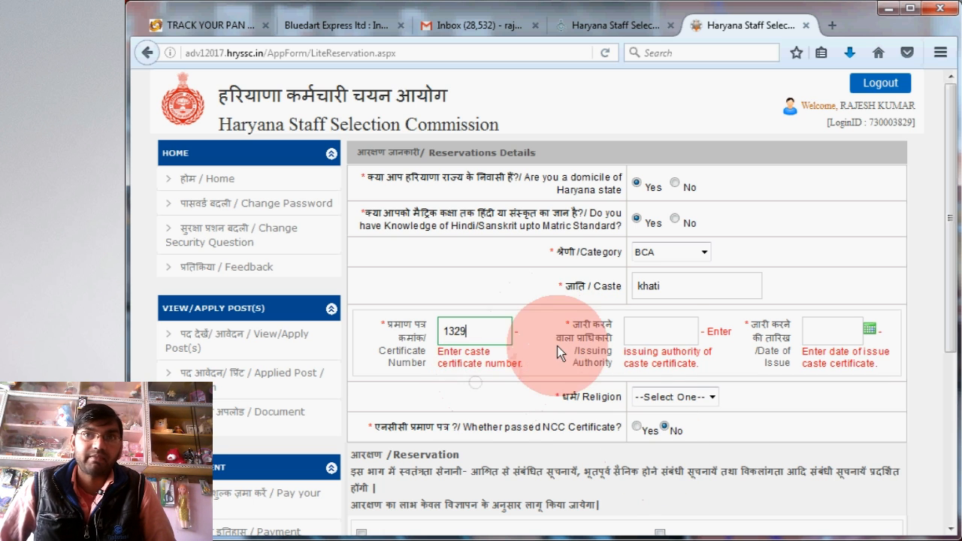
left_click(654, 332)
left_click(662, 355)
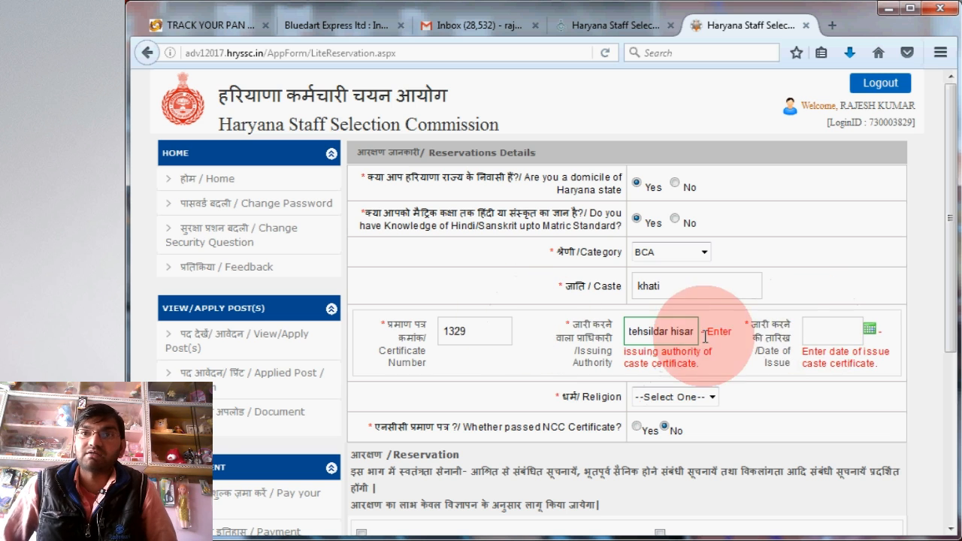
left_click(830, 328)
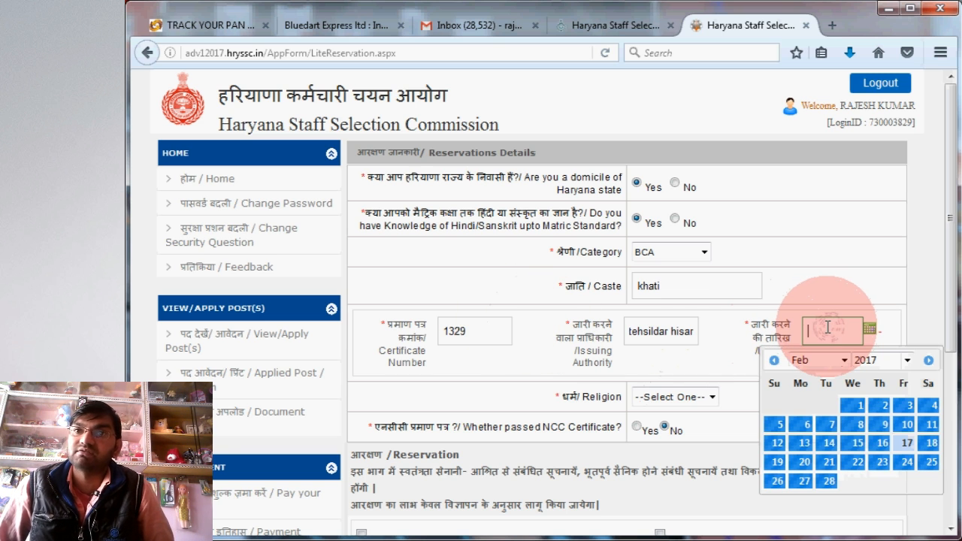
left_click(828, 328)
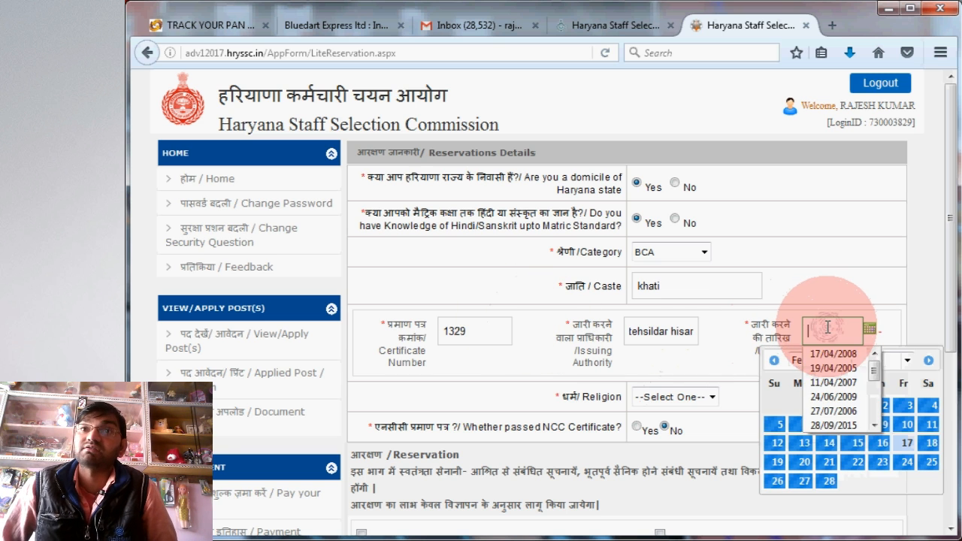
left_click(835, 382)
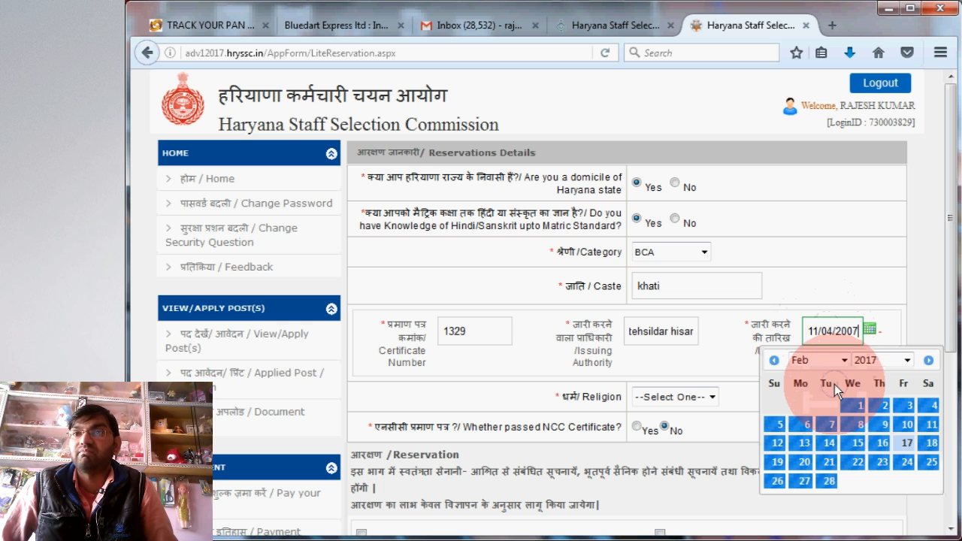
left_click(844, 265)
Step: Set religion to Hindu, save the reservation details, and add the Class 10th qualification
scroll(526, 379, "down", 2)
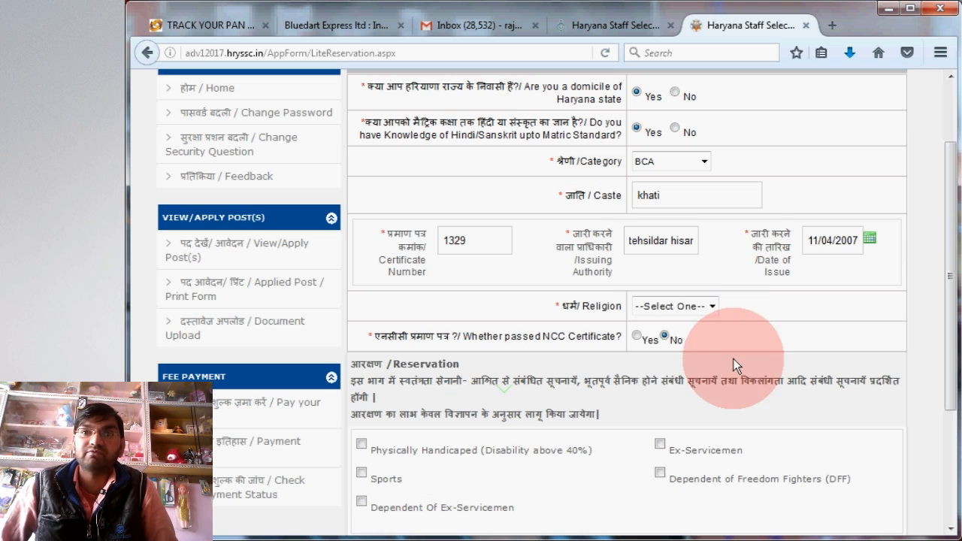
left_click(673, 312)
left_click(647, 338)
left_click(648, 313)
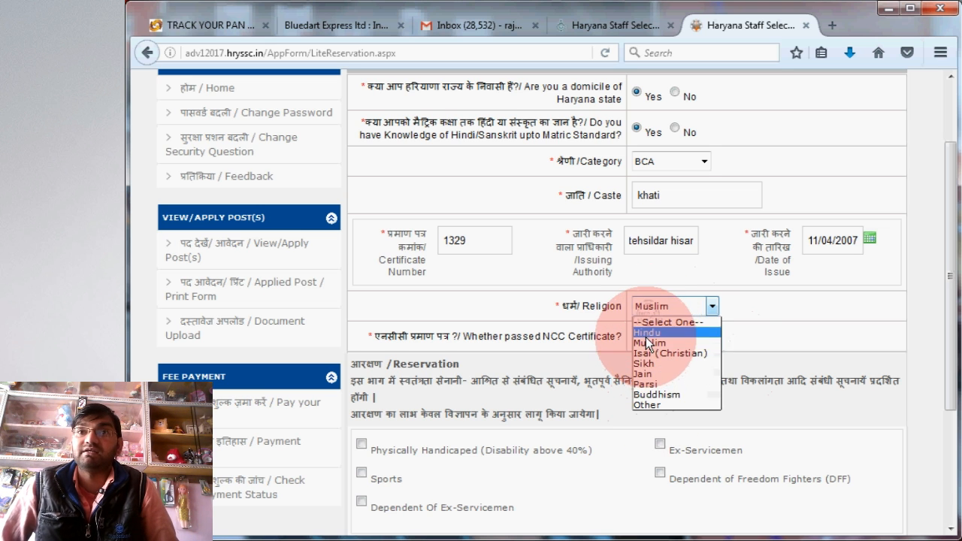
left_click(645, 335)
scroll(636, 354, "down", 4)
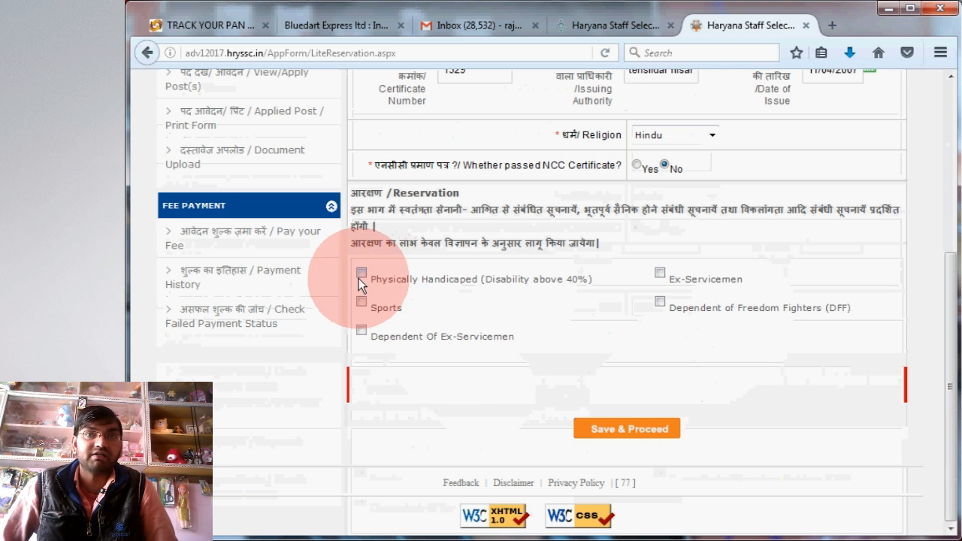
left_click(608, 431)
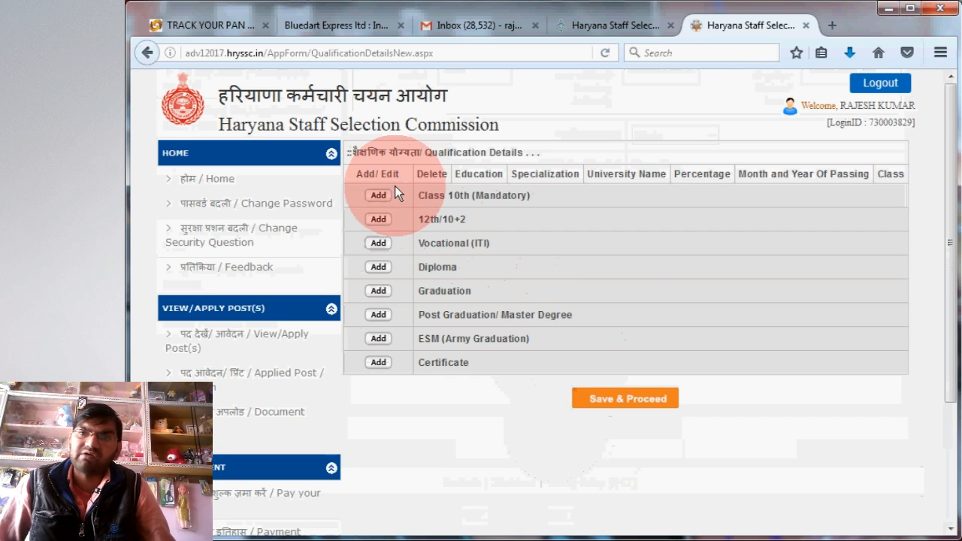
left_click(379, 197)
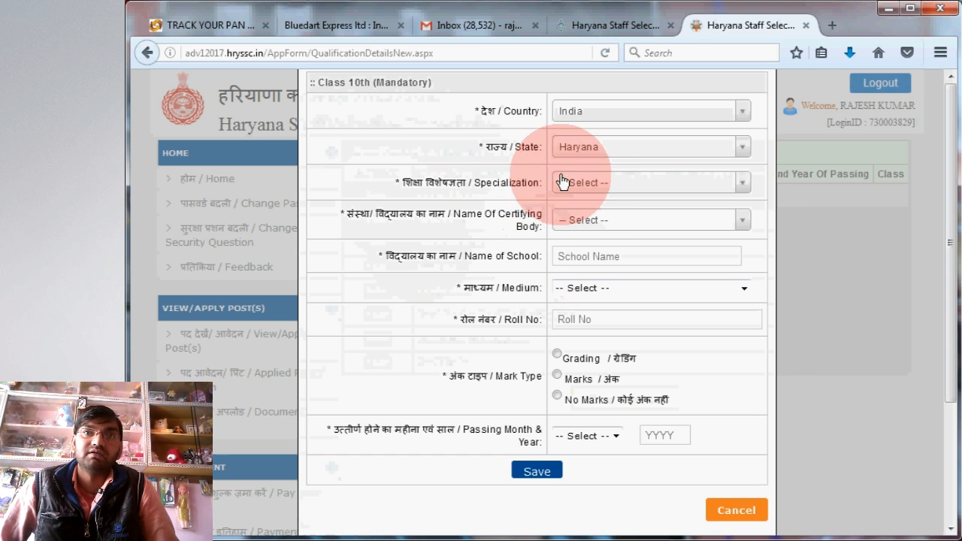
Step: Set the Class 10th specialization to General and certifying body to Haryana Board of Education
left_click(580, 188)
left_click(582, 240)
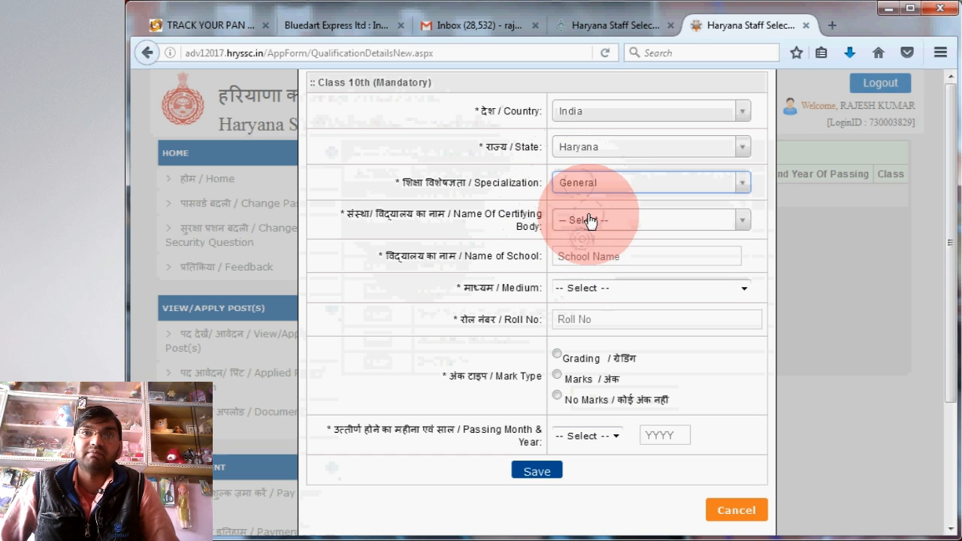
left_click(589, 221)
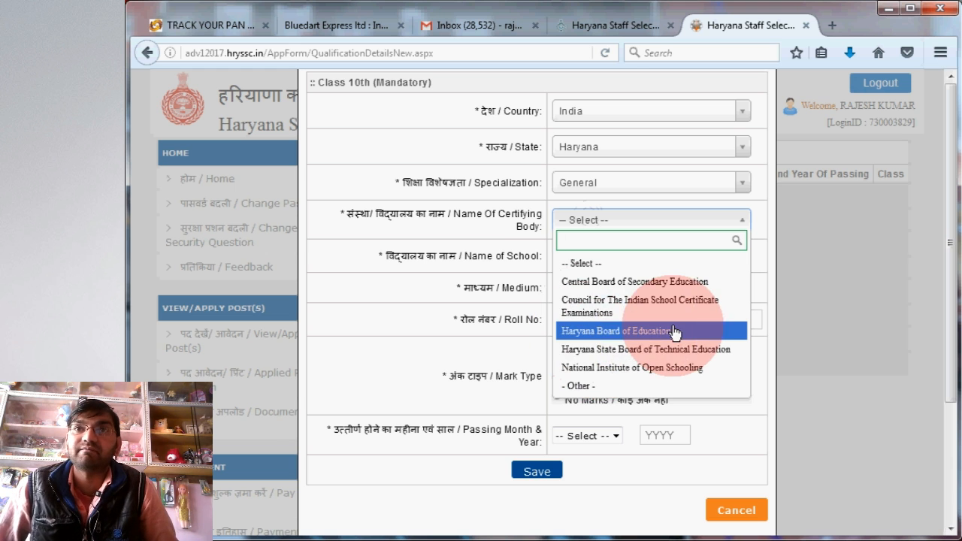
scroll(644, 338, "down", 4)
left_click(637, 338)
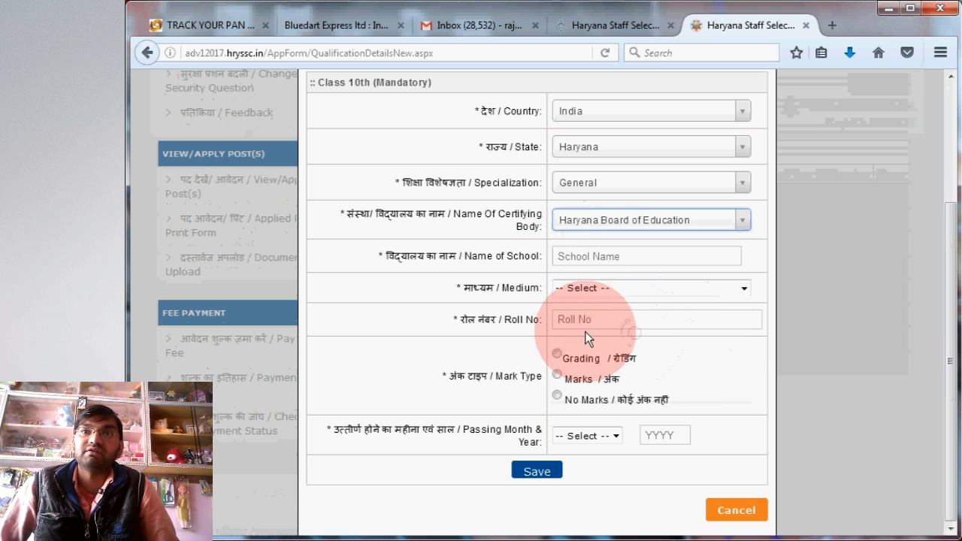
Step: Fill the school with the bharat sr sec school suggestion and set the medium to Hindi
left_click(634, 257)
left_click(578, 257)
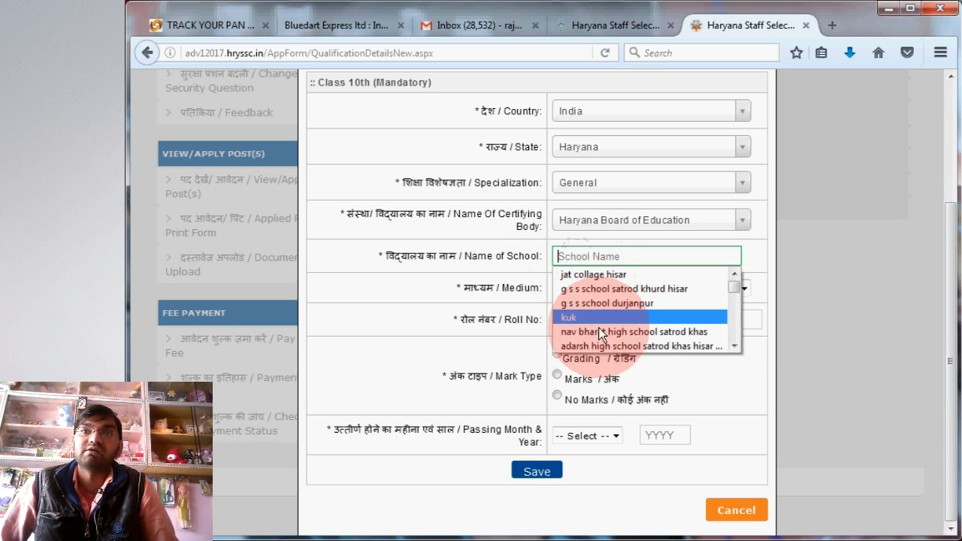
type("b")
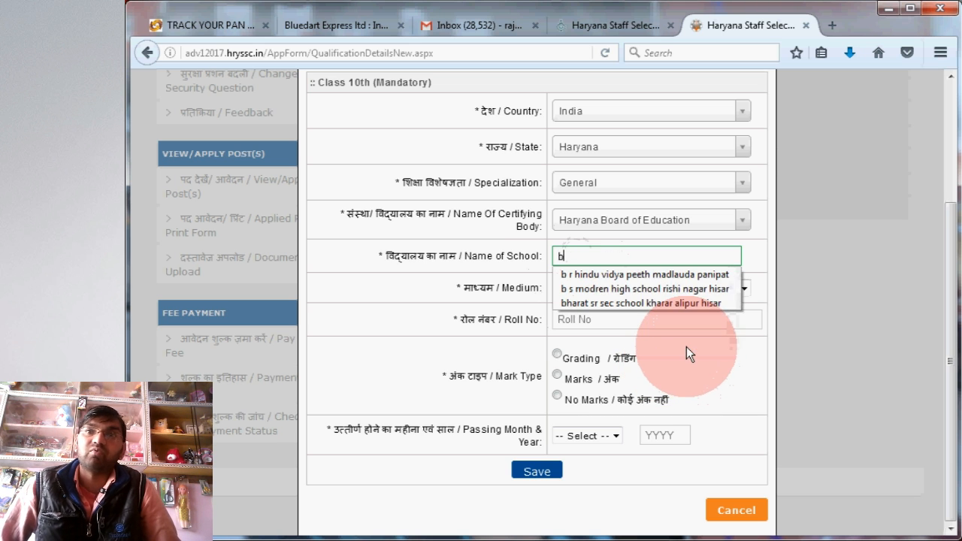
left_click(629, 304)
left_click(580, 289)
left_click(570, 314)
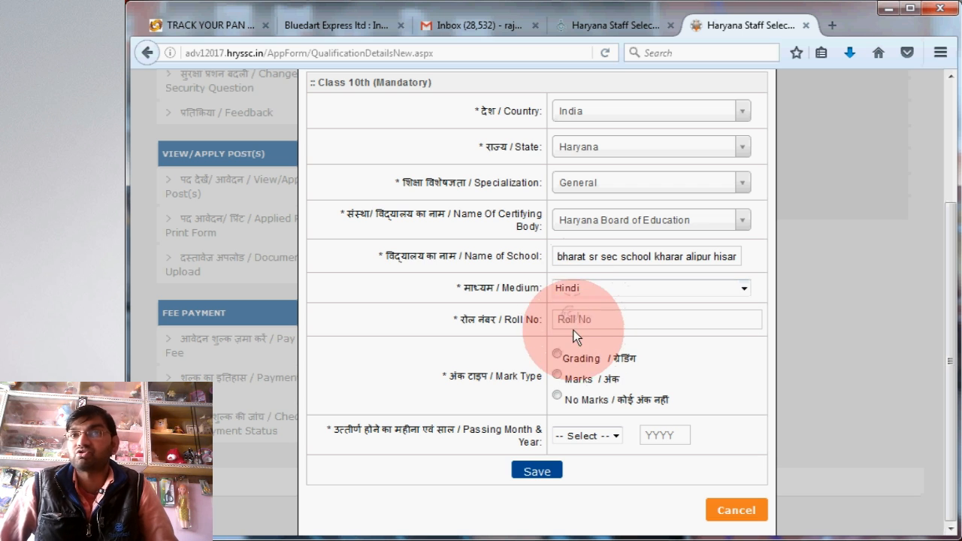
Step: Fill in the Class 10th roll number from the saved suggestions
left_click(595, 317)
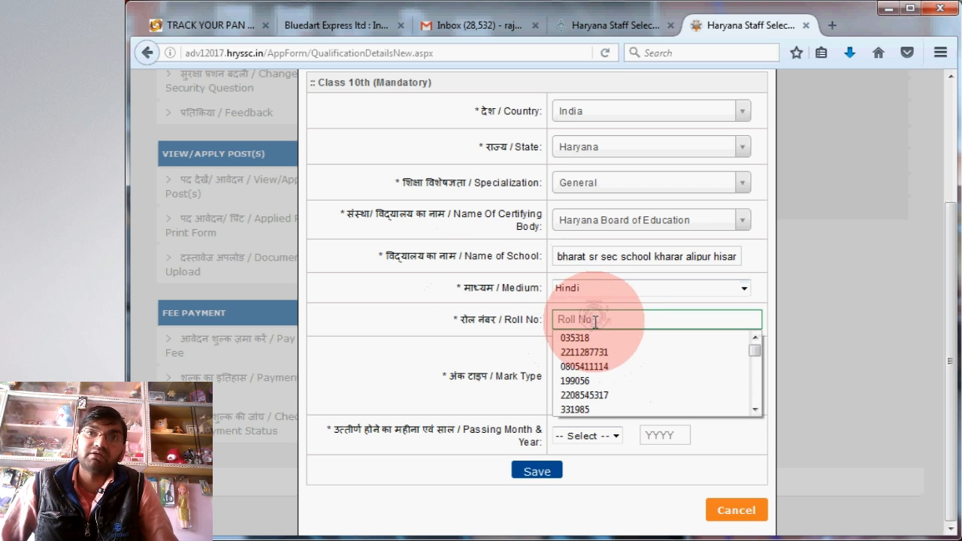
scroll(609, 383, "down", 2)
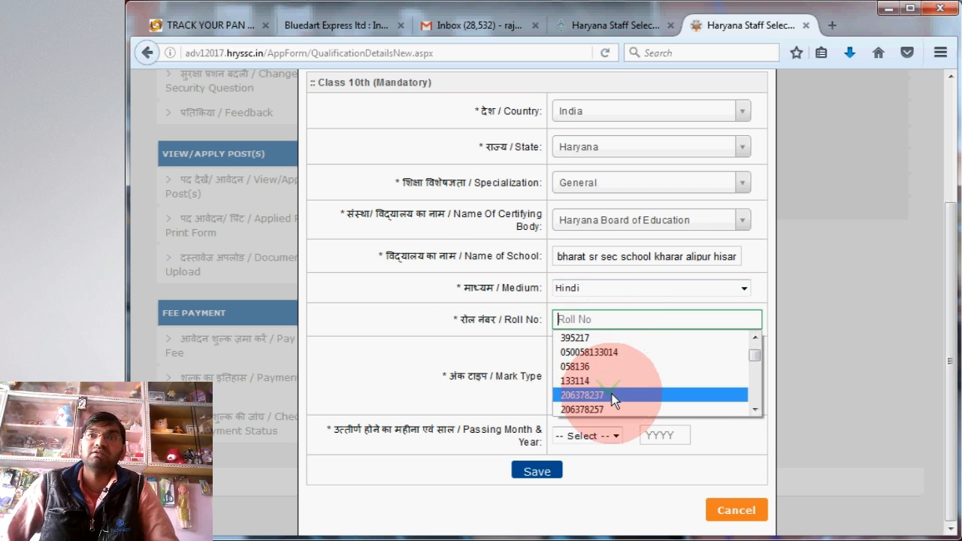
left_click(756, 407)
left_click(756, 408)
left_click(756, 407)
left_click(756, 407)
left_click(756, 407)
left_click(757, 407)
left_click(756, 408)
left_click(756, 407)
left_click(756, 408)
left_click(755, 408)
left_click(755, 408)
left_click(754, 408)
left_click(754, 408)
left_click(753, 408)
left_click(754, 407)
left_click(754, 408)
left_click(753, 407)
left_click(753, 407)
left_click(753, 408)
left_click(753, 408)
left_click(753, 407)
left_click(753, 407)
left_click(754, 407)
left_click(753, 407)
left_click(753, 408)
left_click(753, 408)
left_click(754, 407)
left_click(753, 408)
left_click(753, 408)
left_click(753, 407)
left_click(753, 407)
left_click(753, 407)
left_click(753, 407)
left_click(753, 407)
left_click(754, 407)
left_click(625, 381)
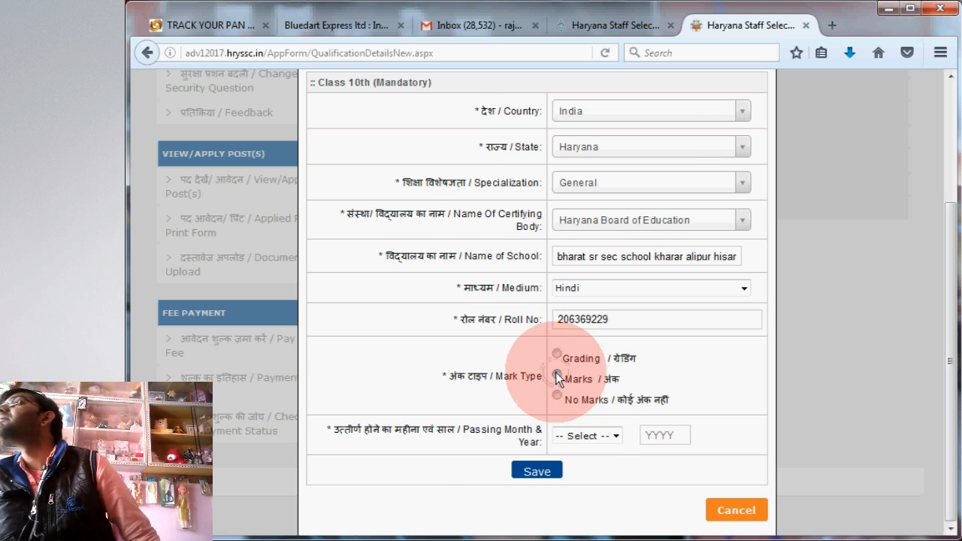
Step: Record the Class 10th result as marks: 409 obtained out of 500, giving 81.80%
left_click(557, 376)
left_click(451, 403)
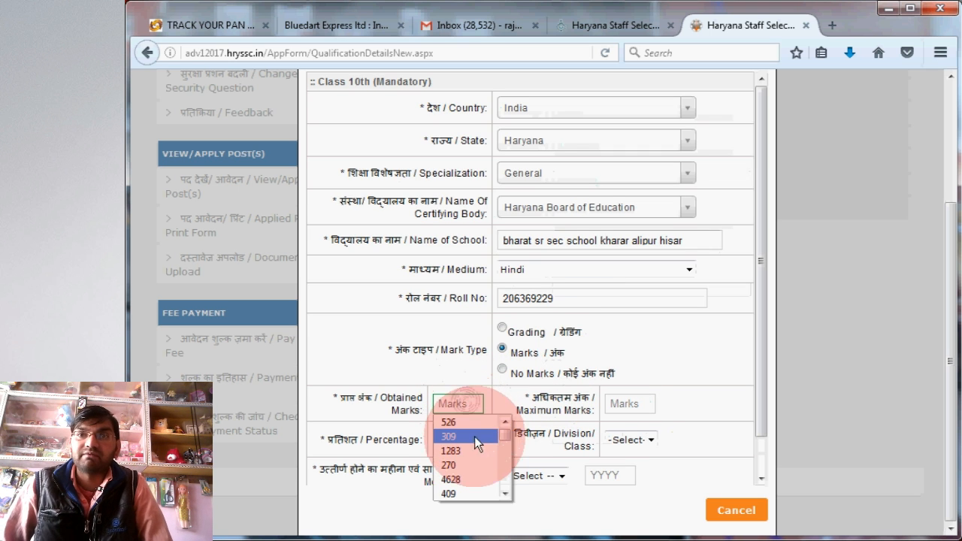
left_click(477, 493)
left_click(642, 404)
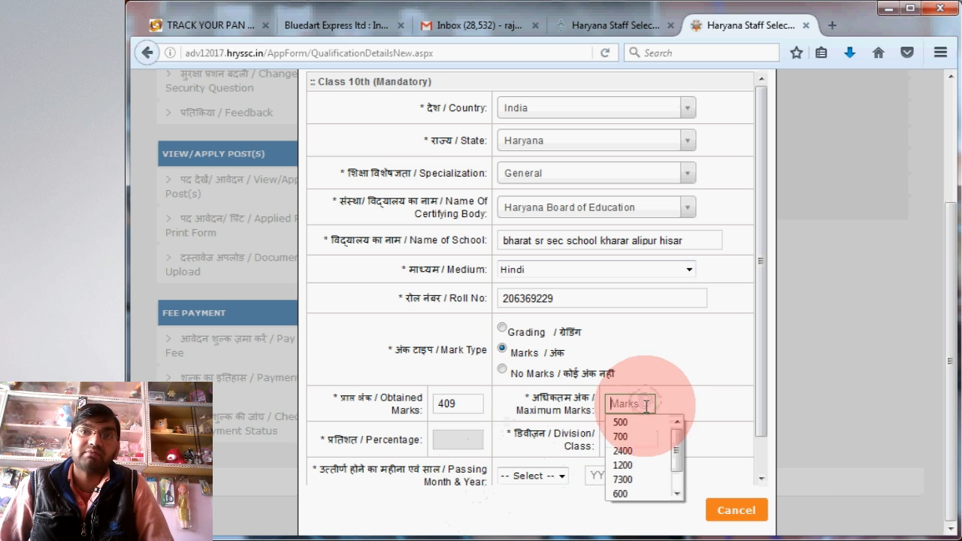
left_click(630, 422)
left_click(702, 406)
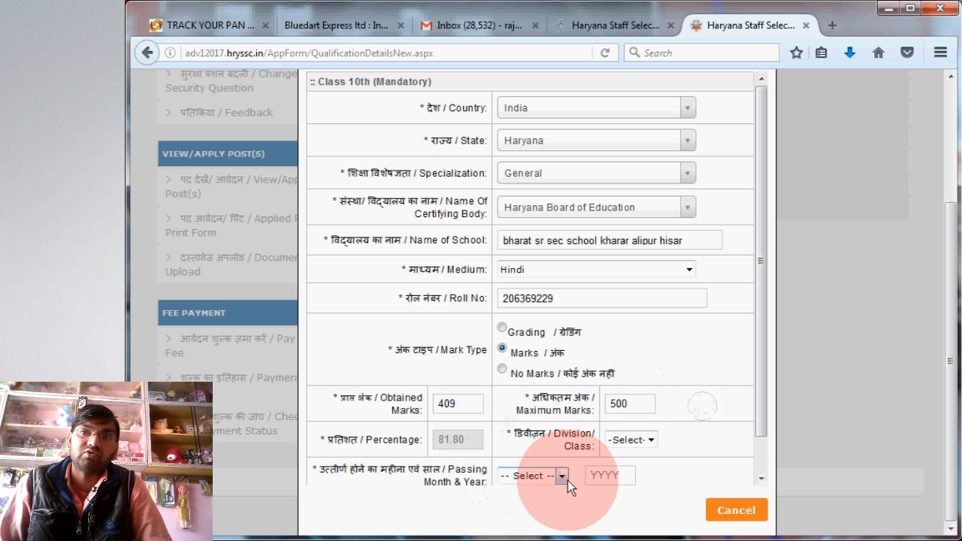
Step: Set First division, passing date April 2007, and save the Class 10th record
left_click(626, 441)
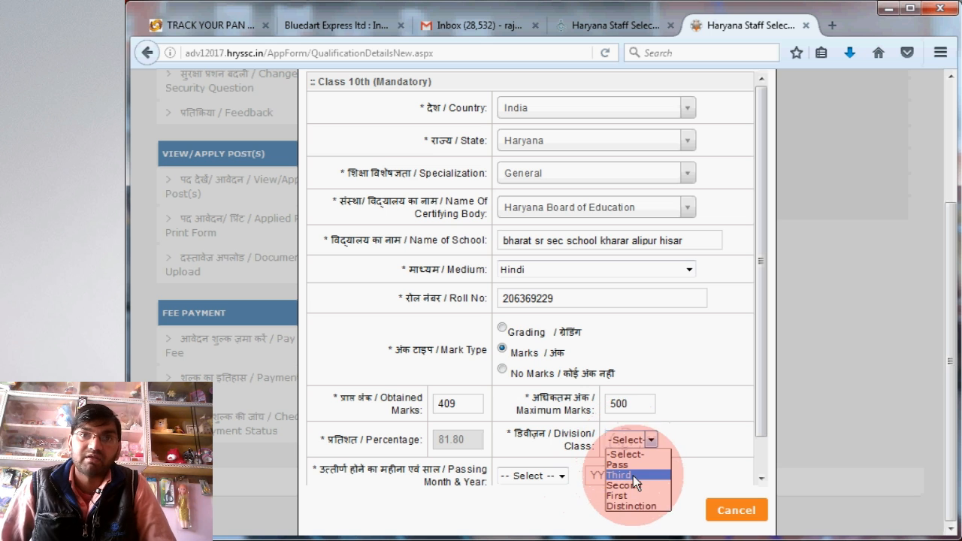
left_click(630, 496)
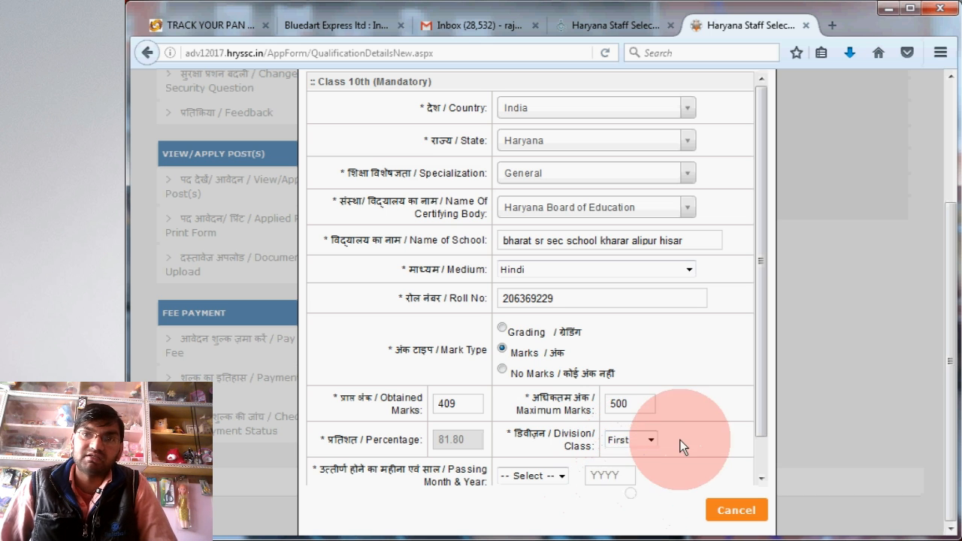
left_click(527, 478)
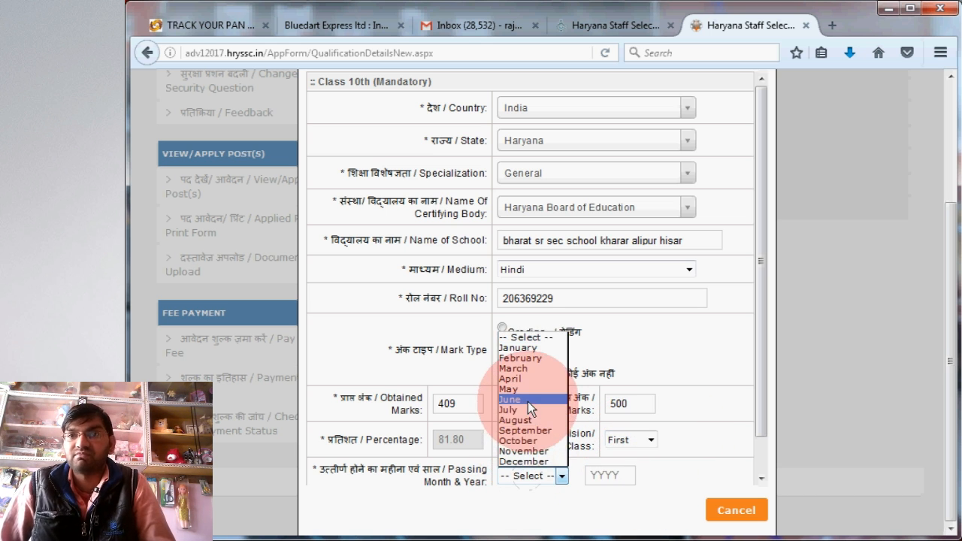
left_click(528, 381)
left_click(601, 475)
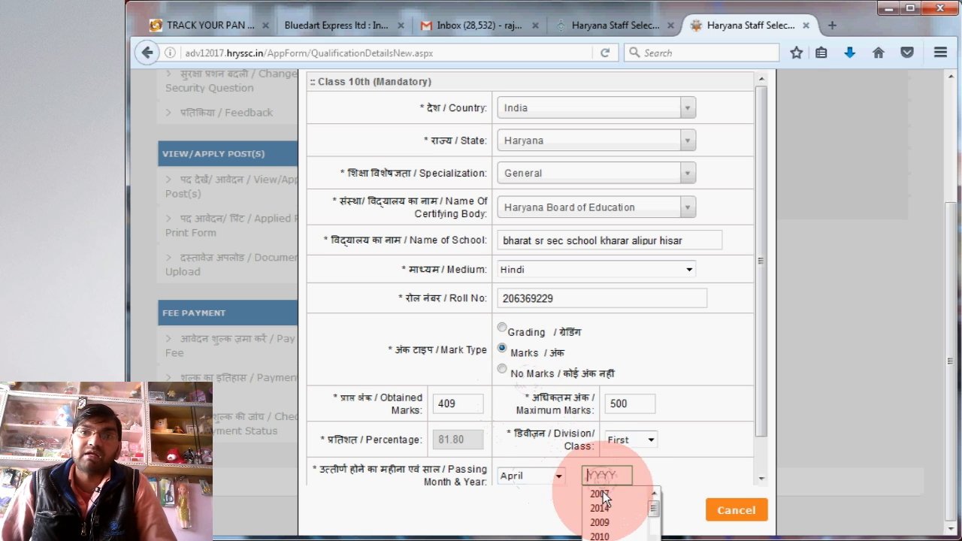
left_click(601, 496)
scroll(708, 453, "down", 1)
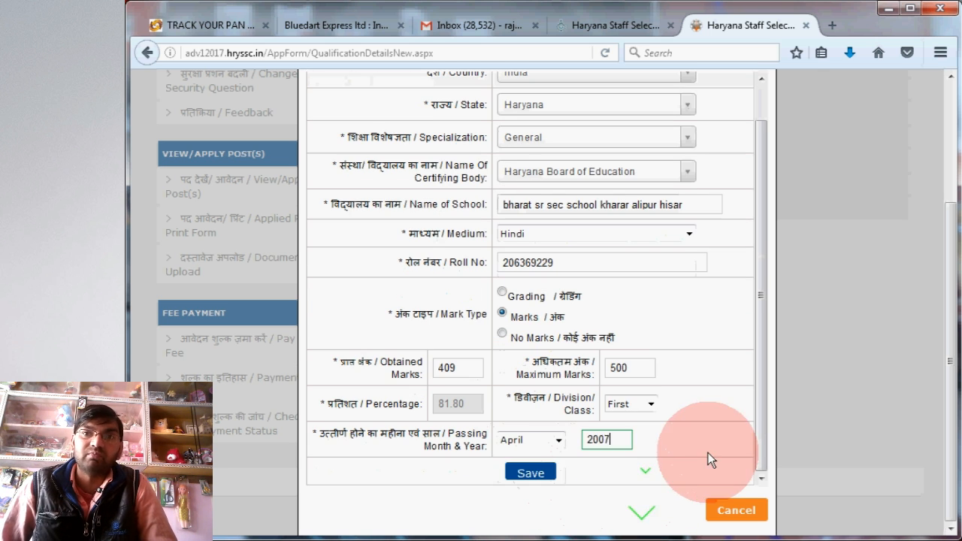
left_click(546, 478)
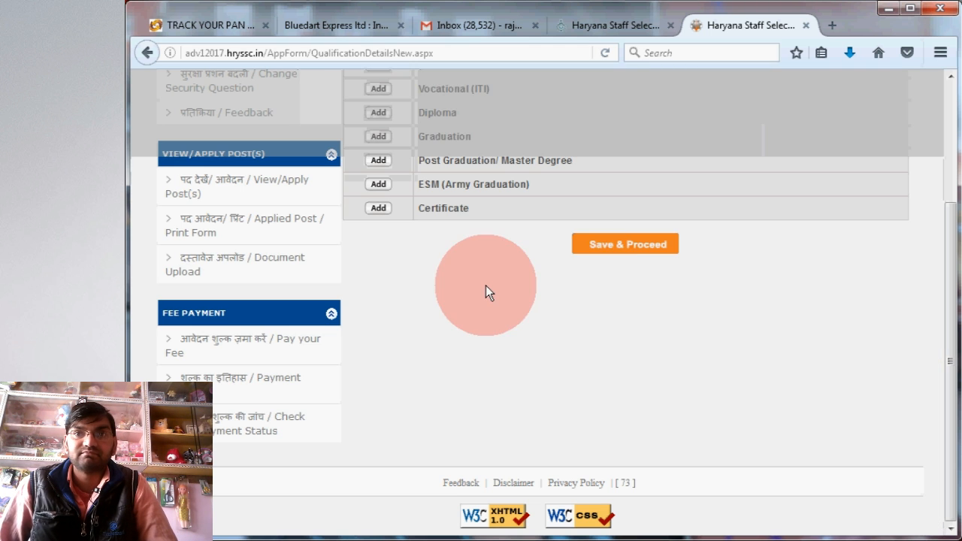
left_click(583, 248)
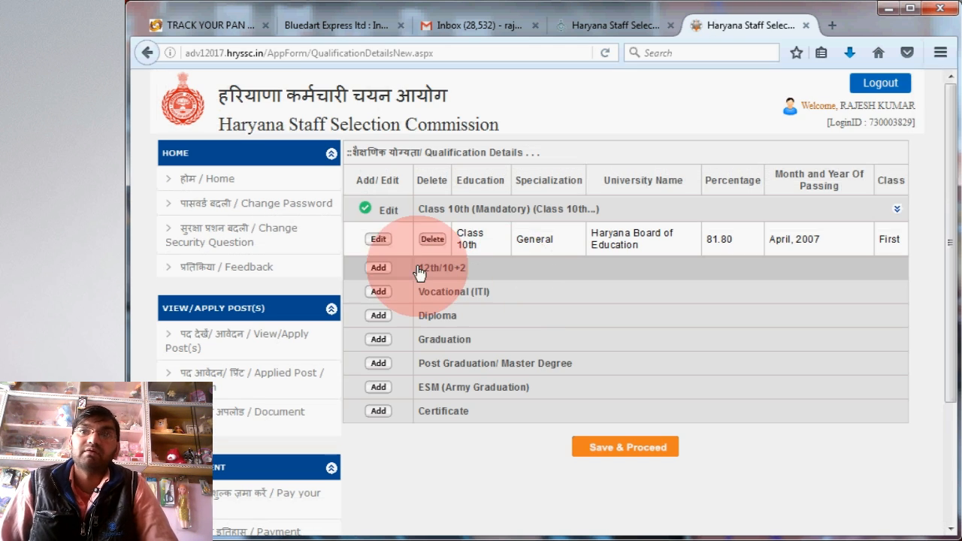
Step: Add a 12th/10+2 entry with Arts, Haryana Board of Education and the suggested school name
left_click(379, 269)
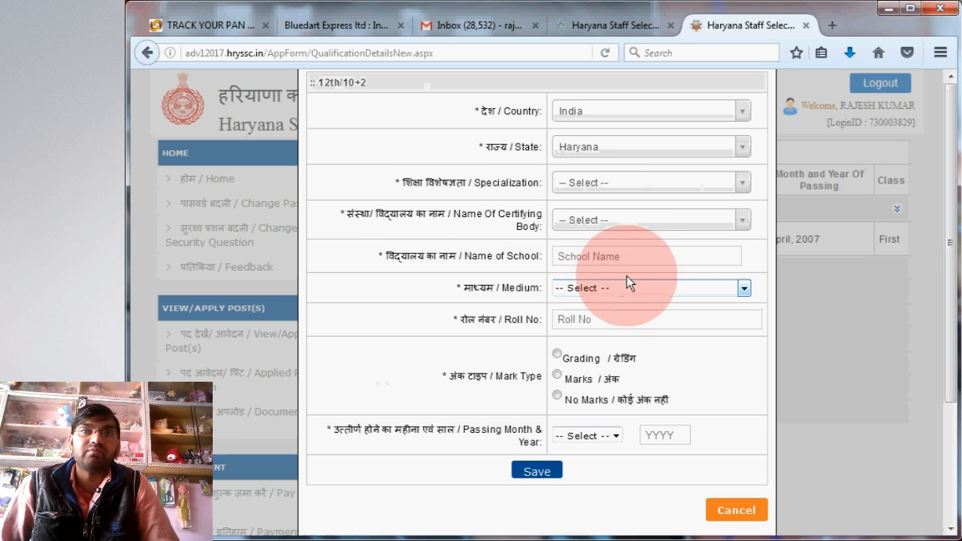
left_click(594, 194)
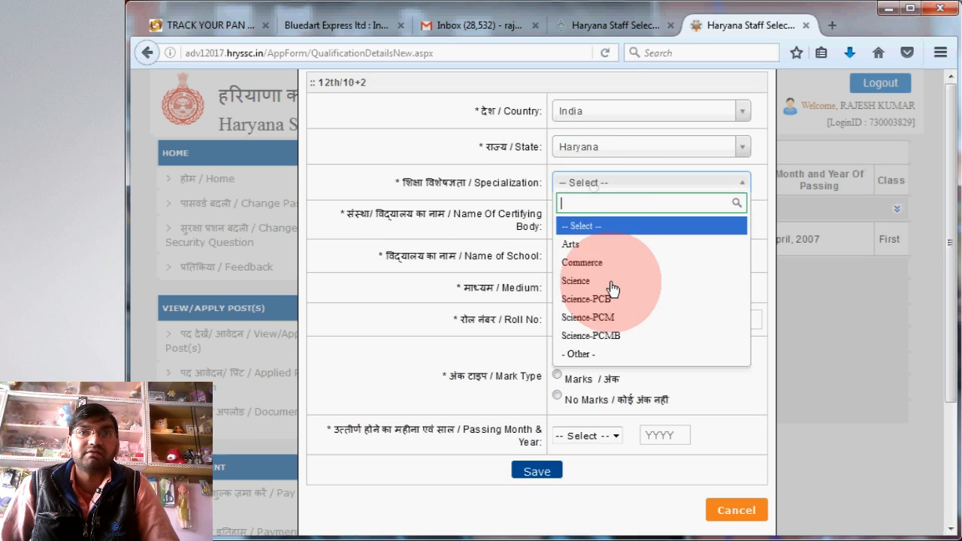
left_click(602, 244)
left_click(608, 220)
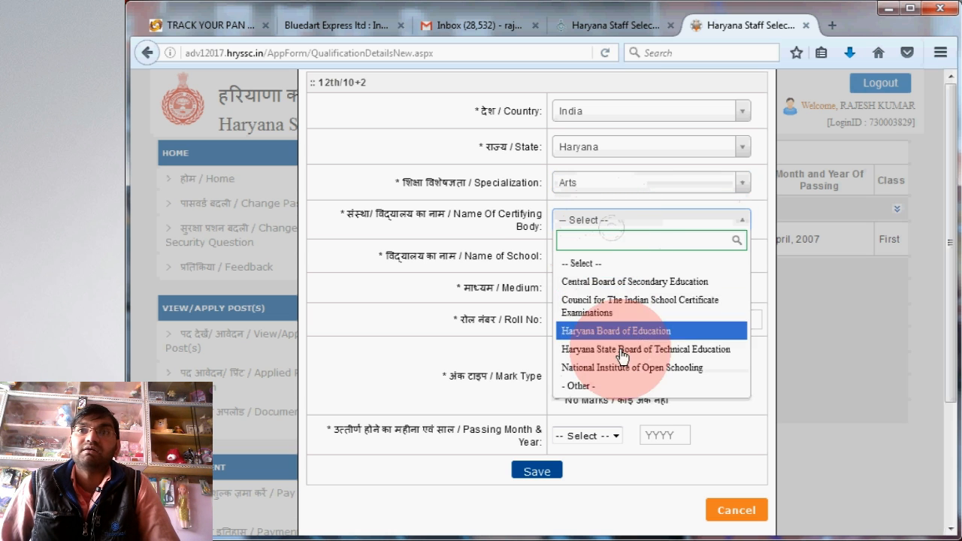
left_click(602, 332)
left_click(599, 256)
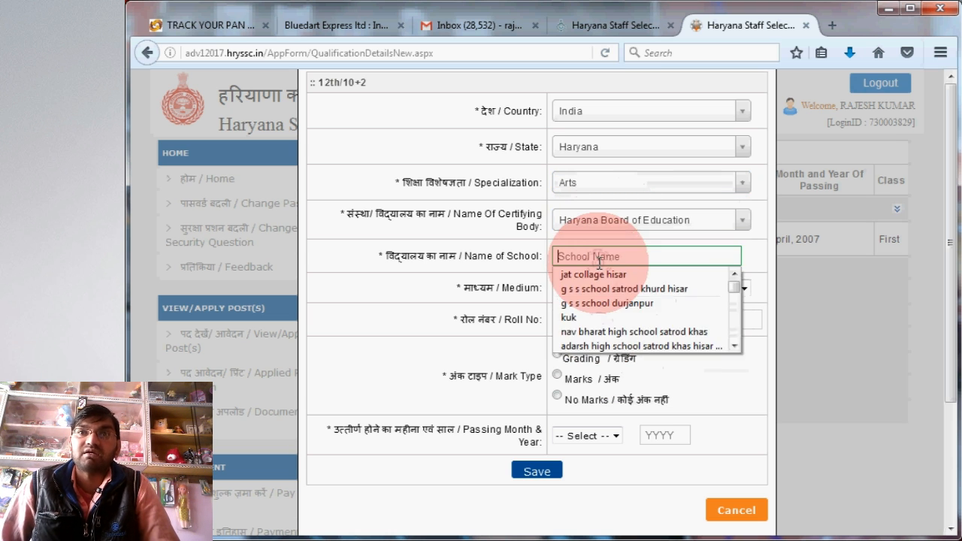
left_click(615, 345)
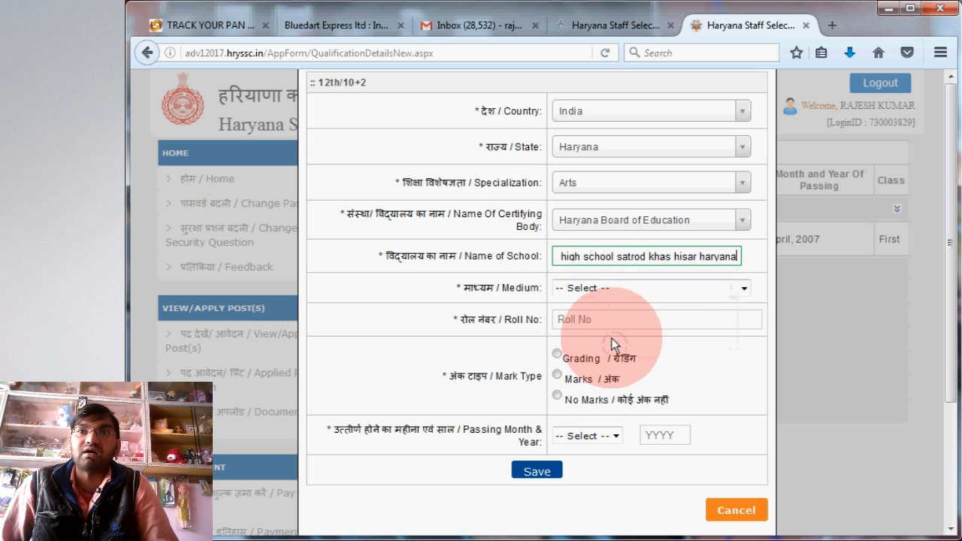
Step: Set Hindi medium, fill the roll number from suggestions, and choose Marks as the result type
left_click(589, 288)
left_click(576, 315)
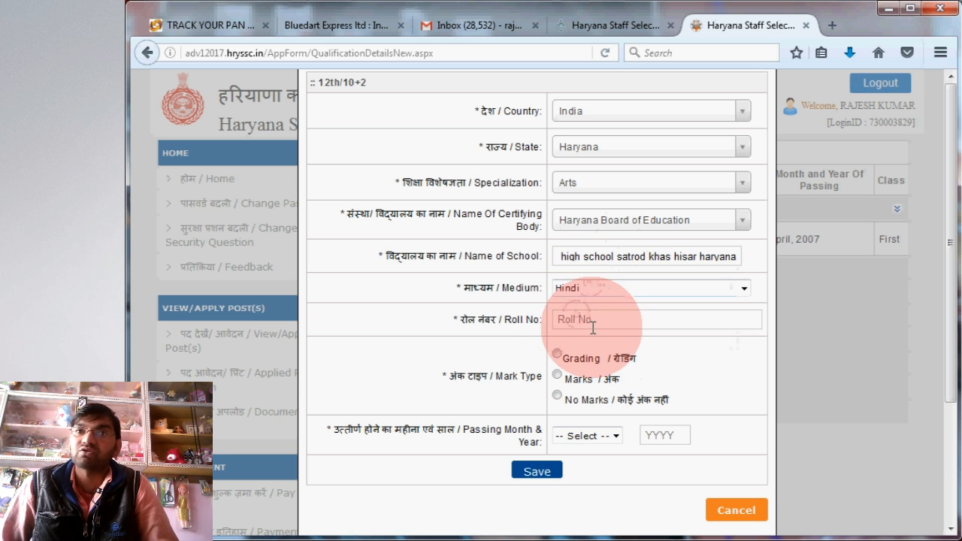
left_click(598, 324)
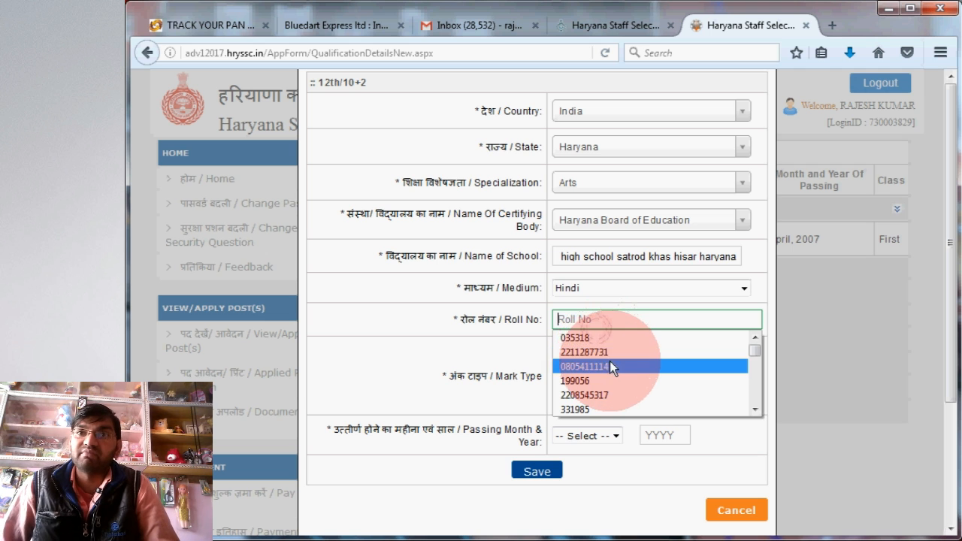
scroll(607, 376, "down", 3)
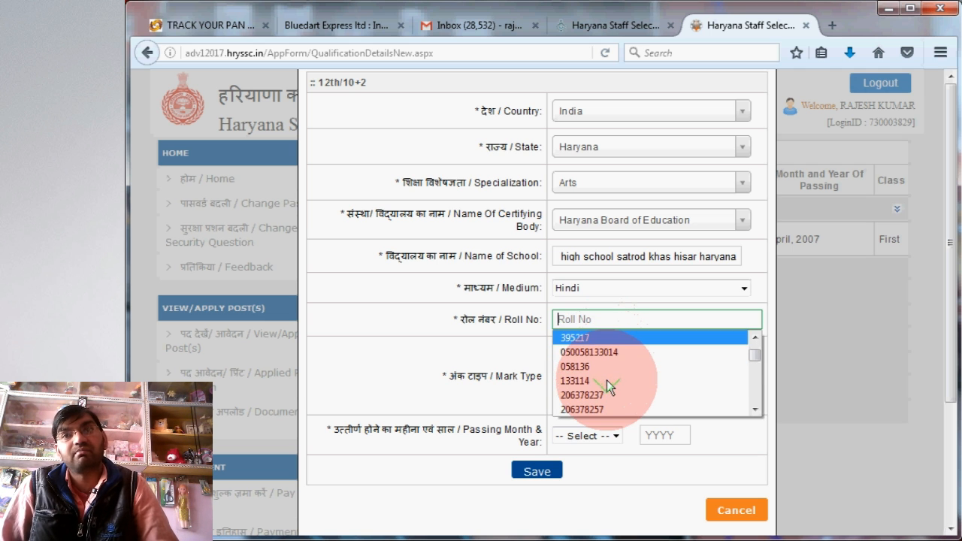
scroll(600, 383, "down", 1)
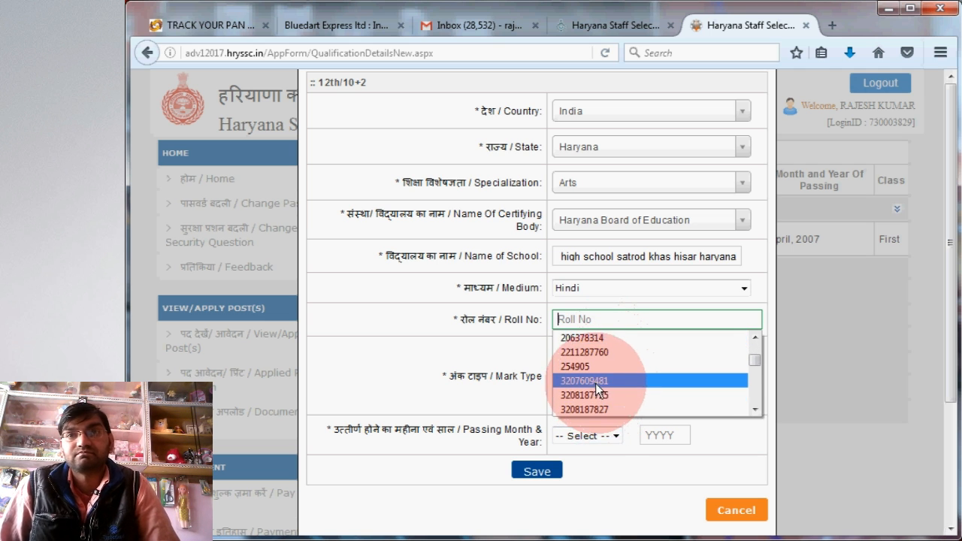
left_click(595, 382)
left_click(562, 377)
left_click(451, 406)
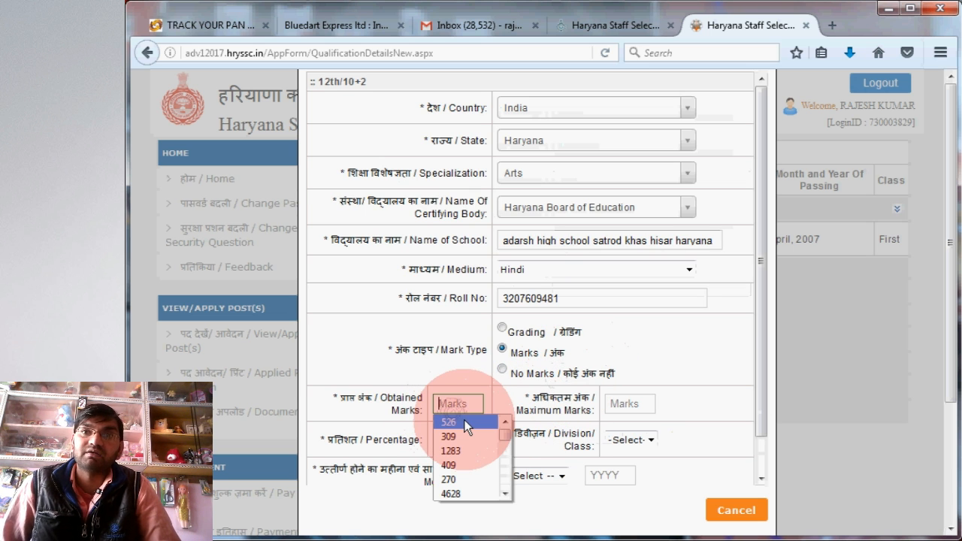
Step: Enter 309 of 500 marks and First division for the 12th/10+2 entry
left_click(465, 437)
left_click(631, 406)
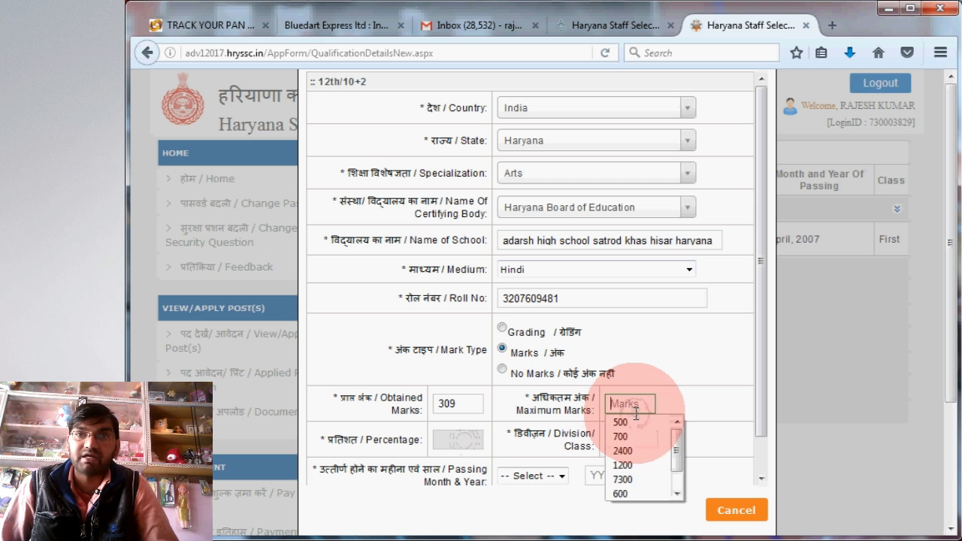
left_click(635, 423)
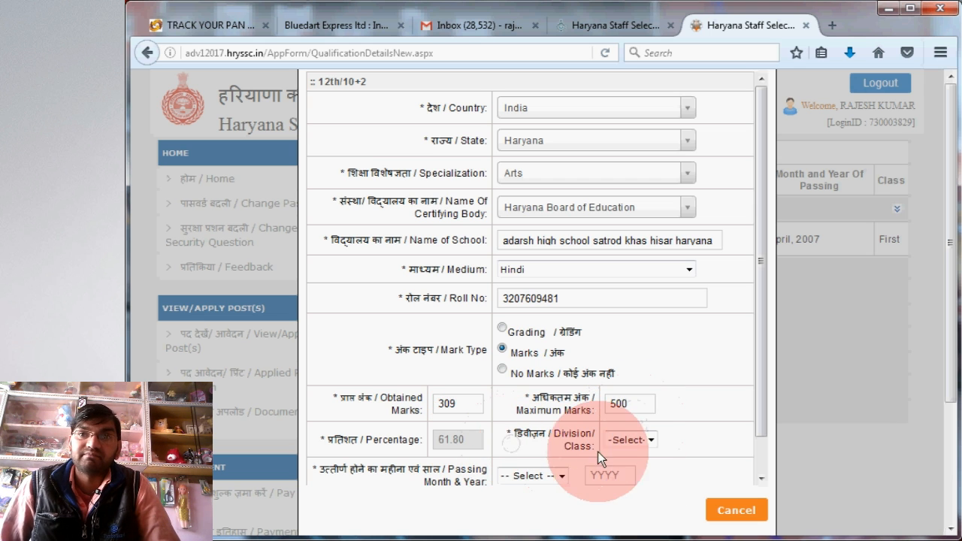
left_click(625, 442)
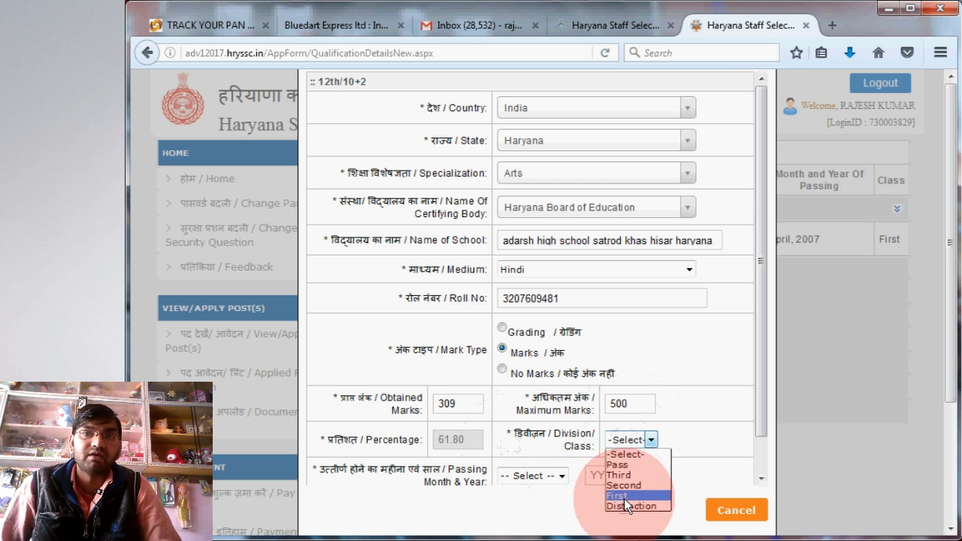
left_click(626, 498)
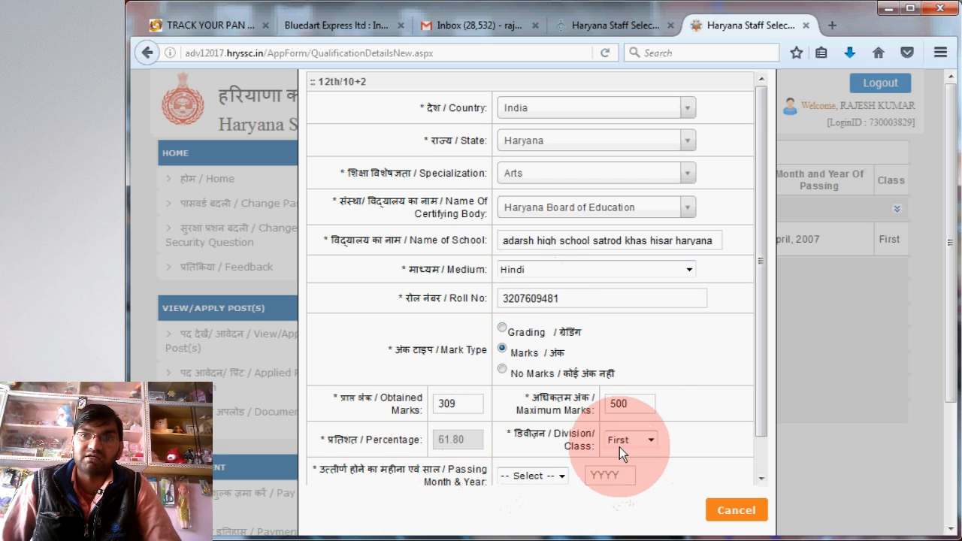
Step: Set the passing date to April 2009 and save the 12th/10+2 record
scroll(586, 449, "down", 1)
left_click(534, 442)
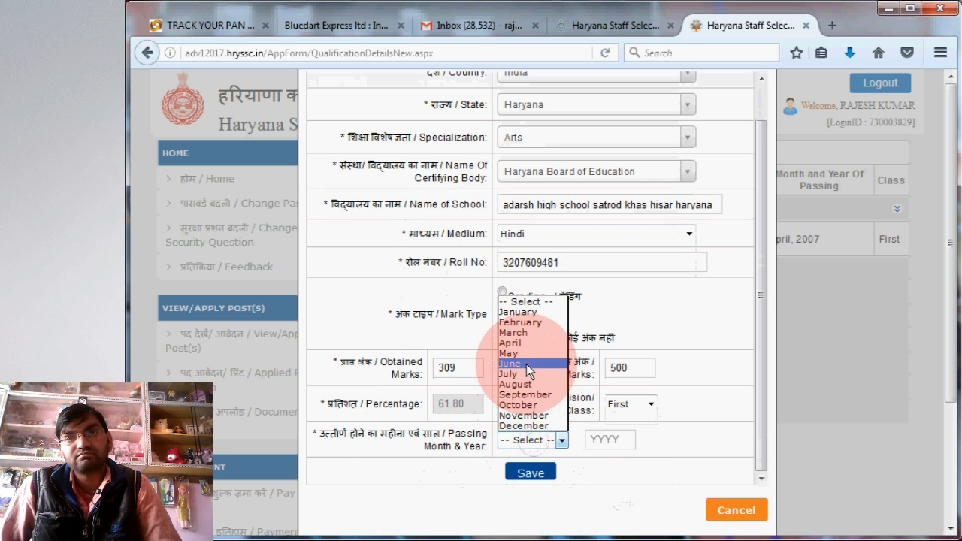
left_click(526, 344)
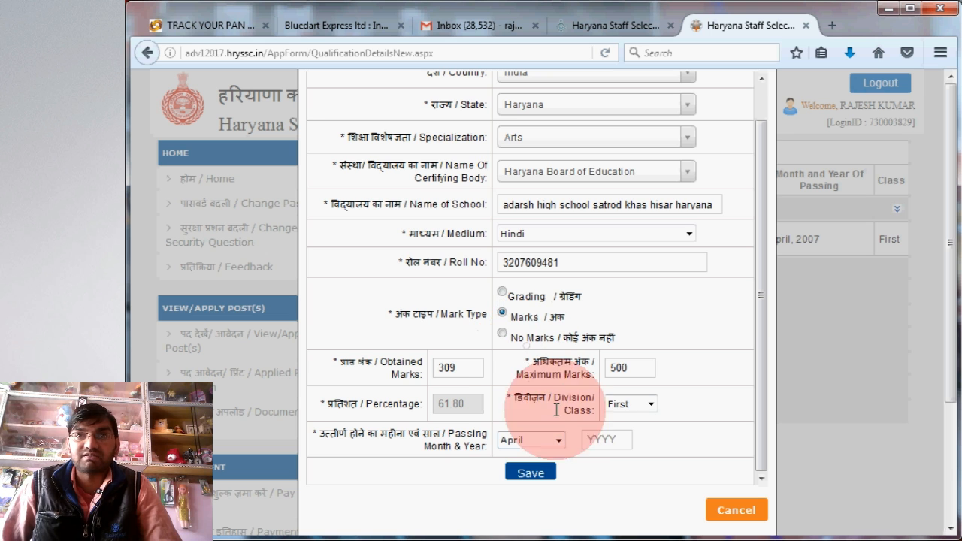
left_click(611, 444)
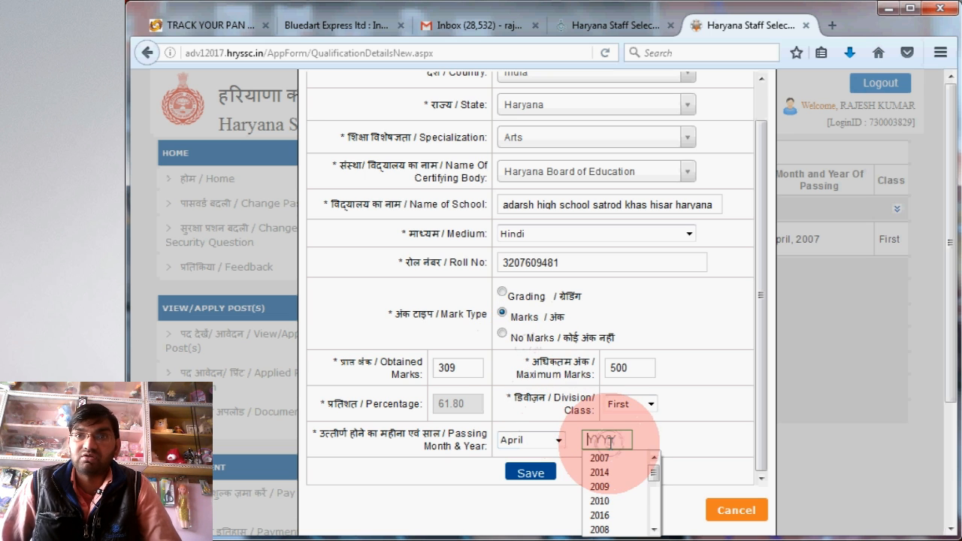
left_click(611, 486)
left_click(549, 473)
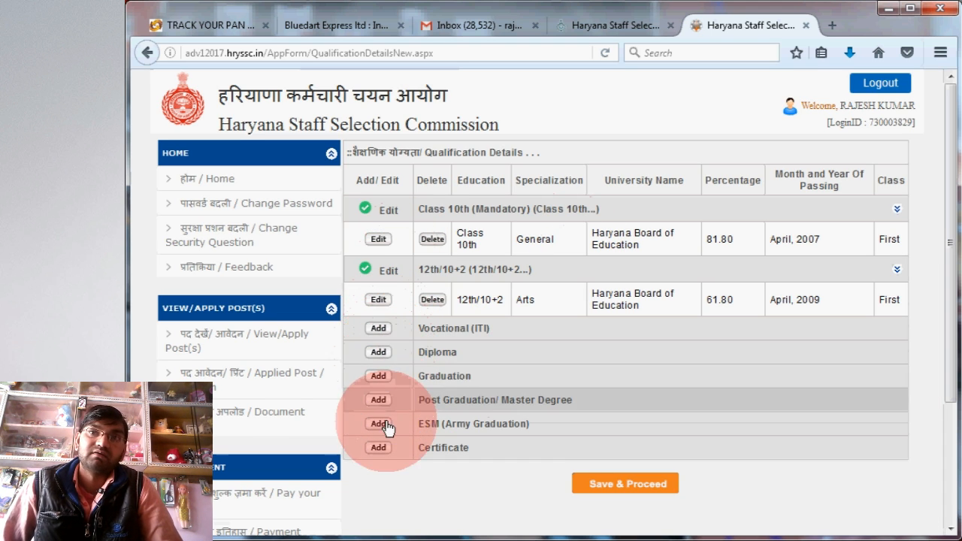
Step: Save the qualifications and proceed to the Photograph and Signature Upload page
left_click(635, 483)
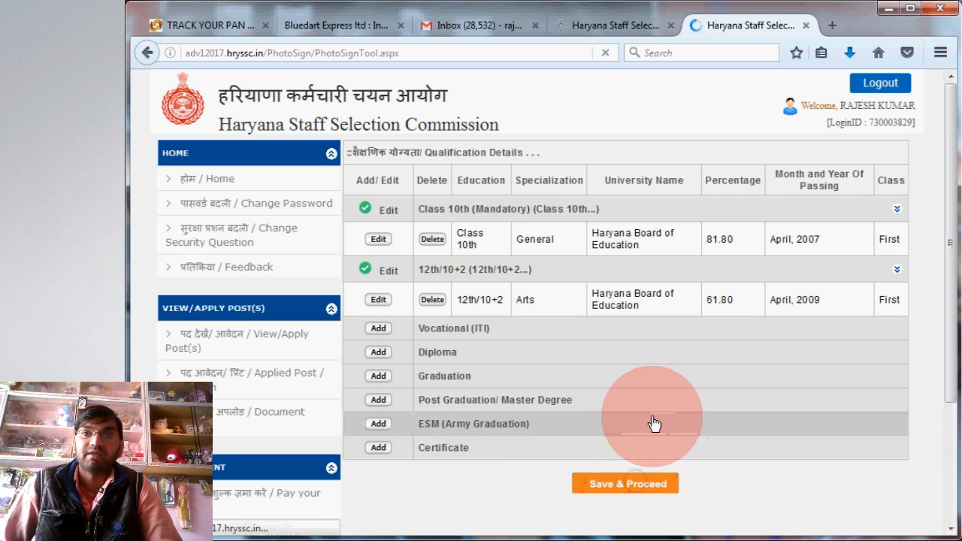
scroll(571, 405, "down", 5)
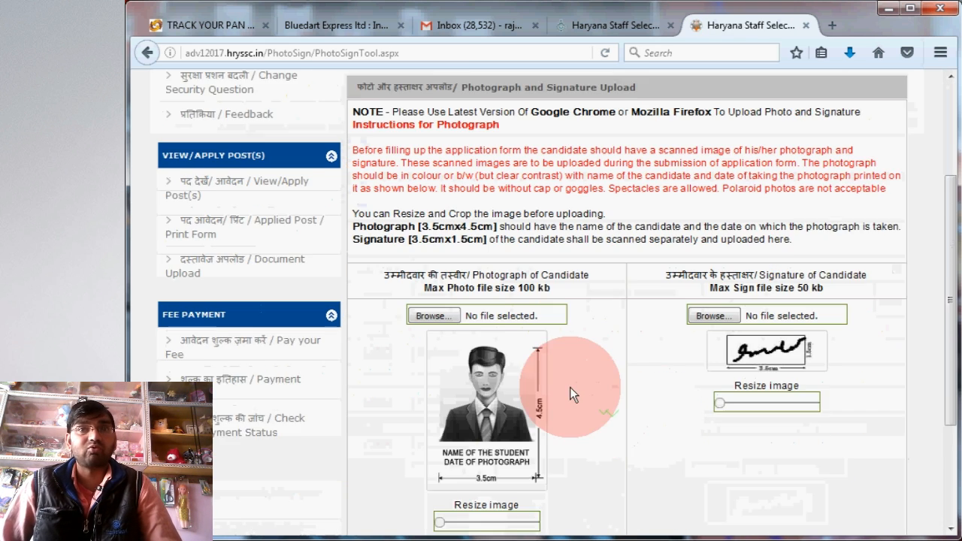
scroll(423, 234, "up", 5)
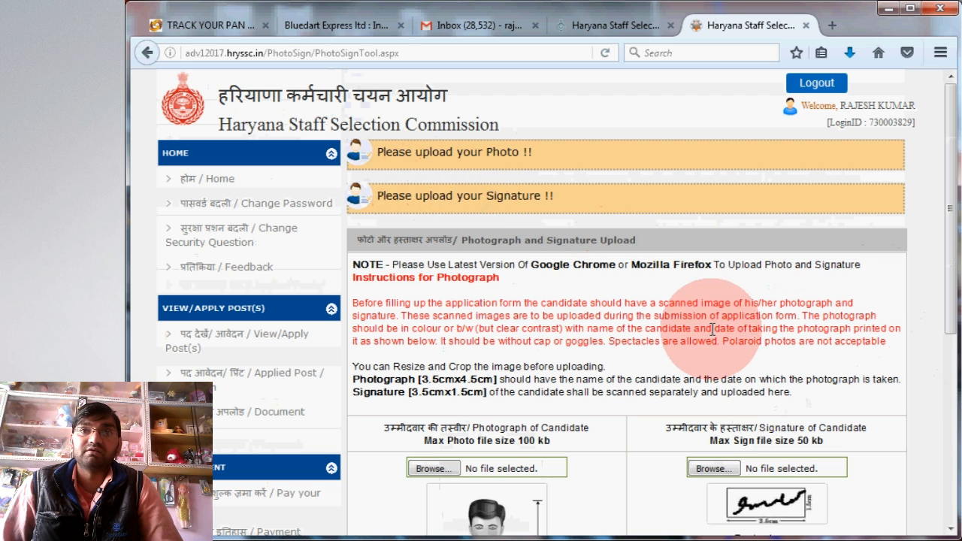
left_click_drag(406, 315, 724, 316)
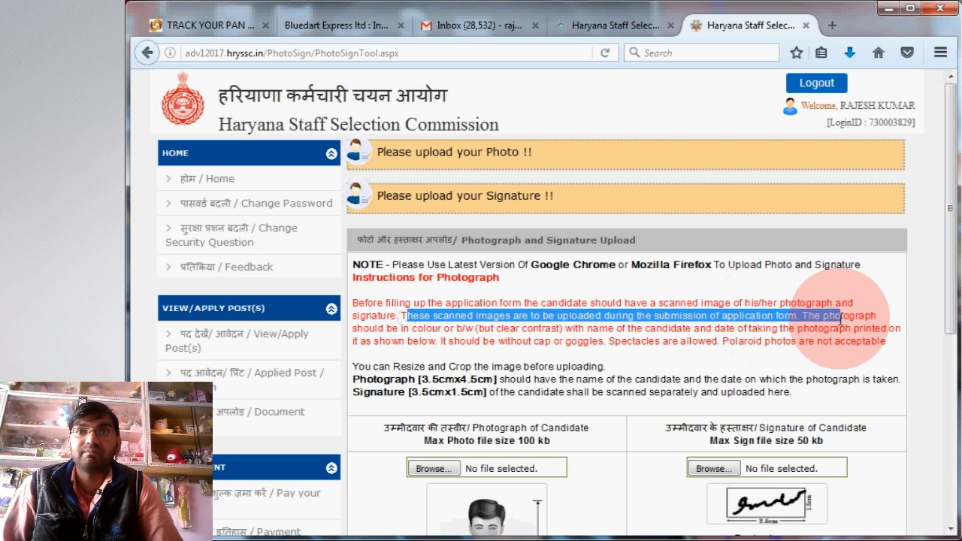
left_click(875, 288)
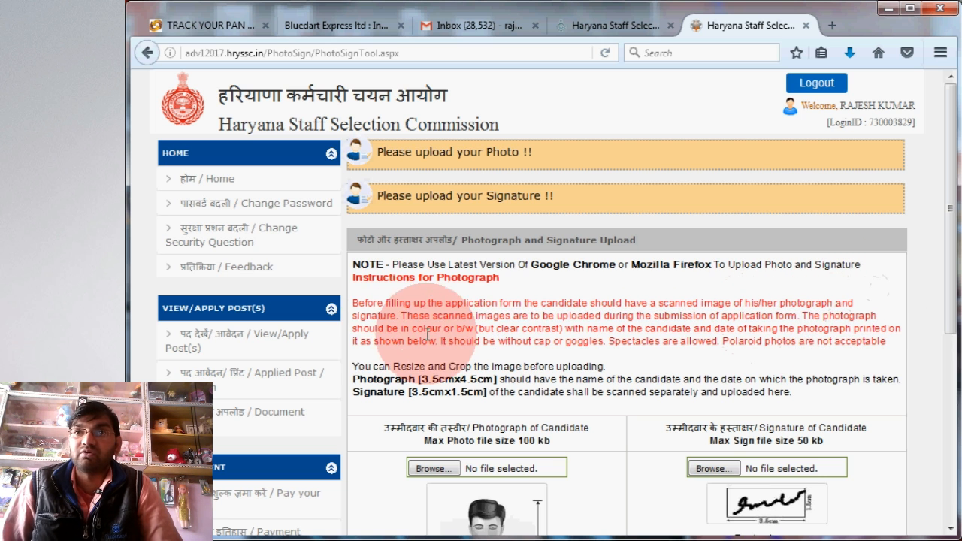
Step: Review the photo rules (colour allowed, name and date on photo) and browse for the photograph
left_click_drag(393, 328, 444, 328)
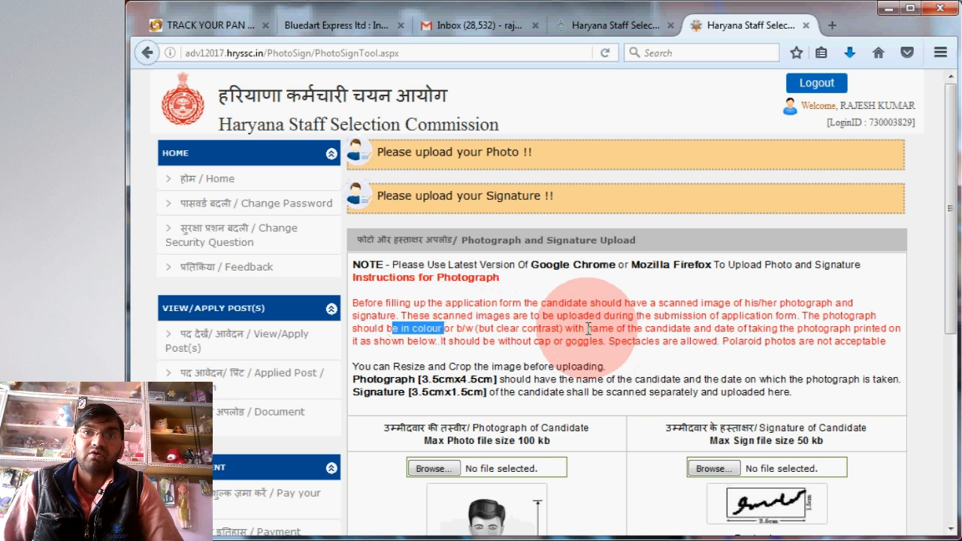
left_click_drag(588, 328, 718, 320)
left_click(623, 331)
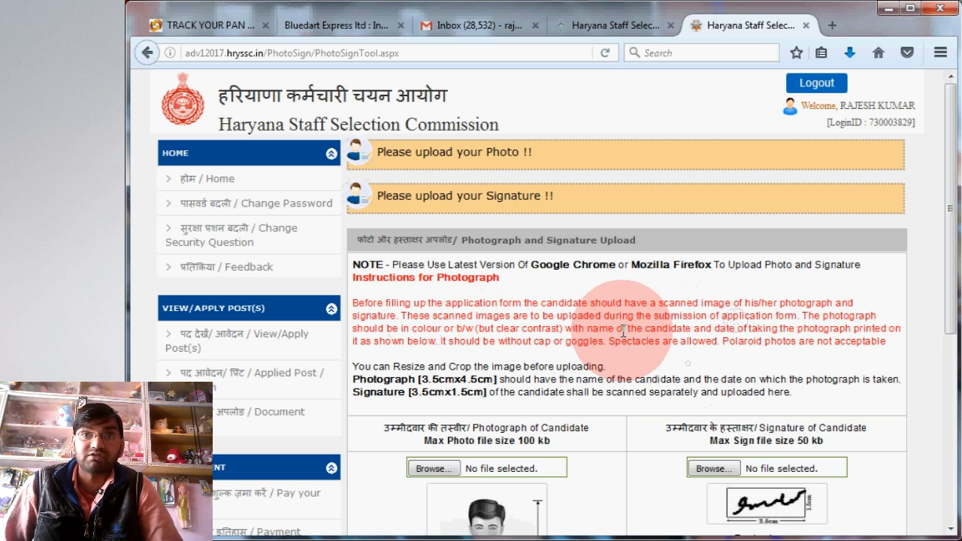
left_click_drag(590, 329, 431, 344)
left_click(605, 447)
scroll(604, 446, "down", 3)
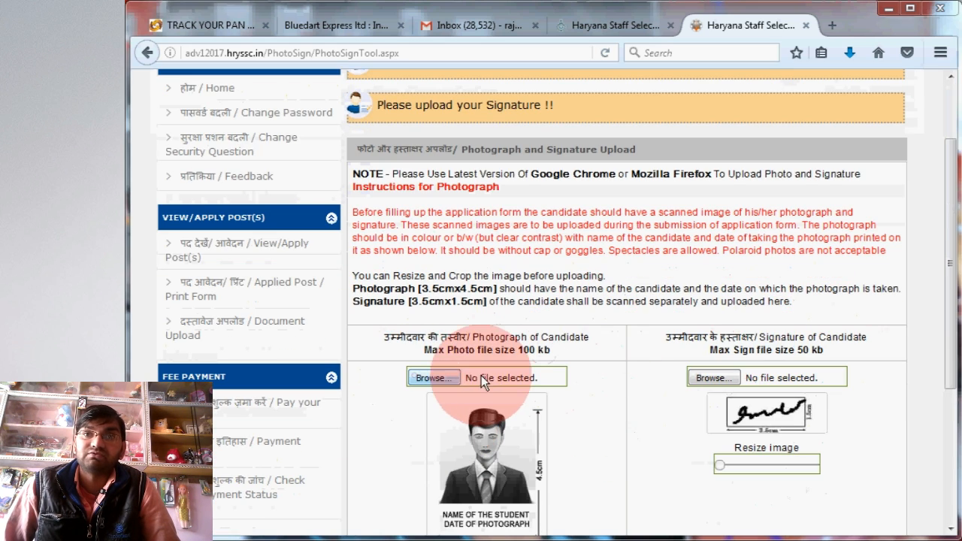
left_click(481, 380)
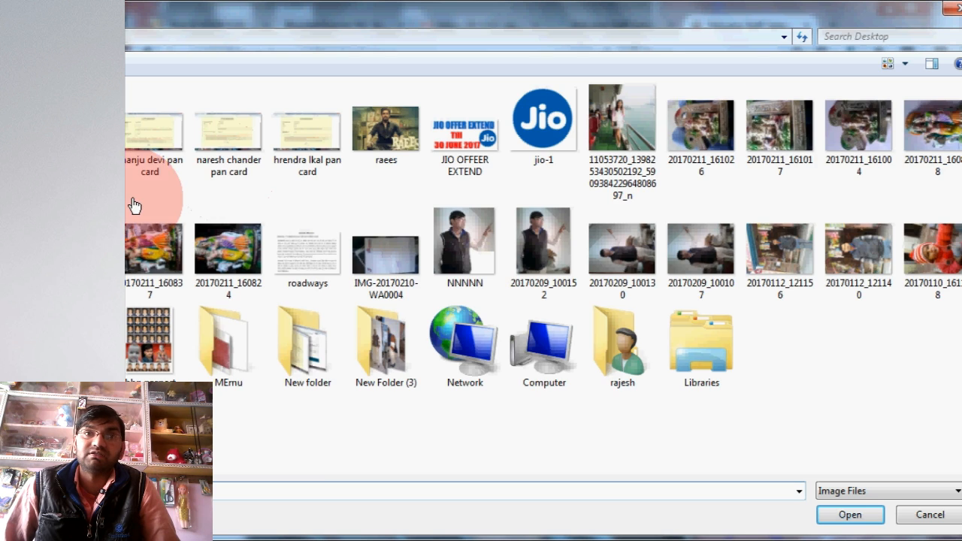
Step: Go to F:\1 NTFS\LostFiles2\new d disc\My Scans\My Scans and attach the candidate's photo file
double_click(155, 115)
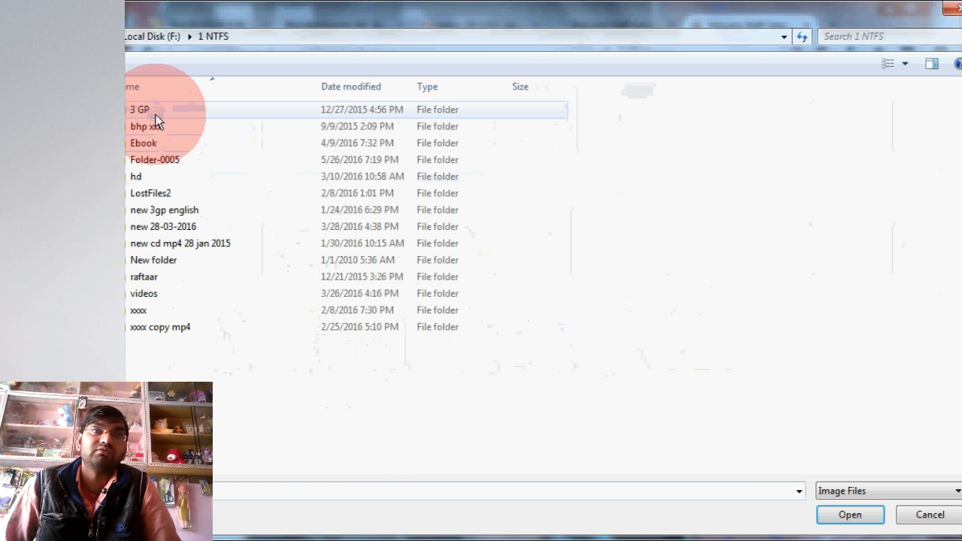
double_click(156, 194)
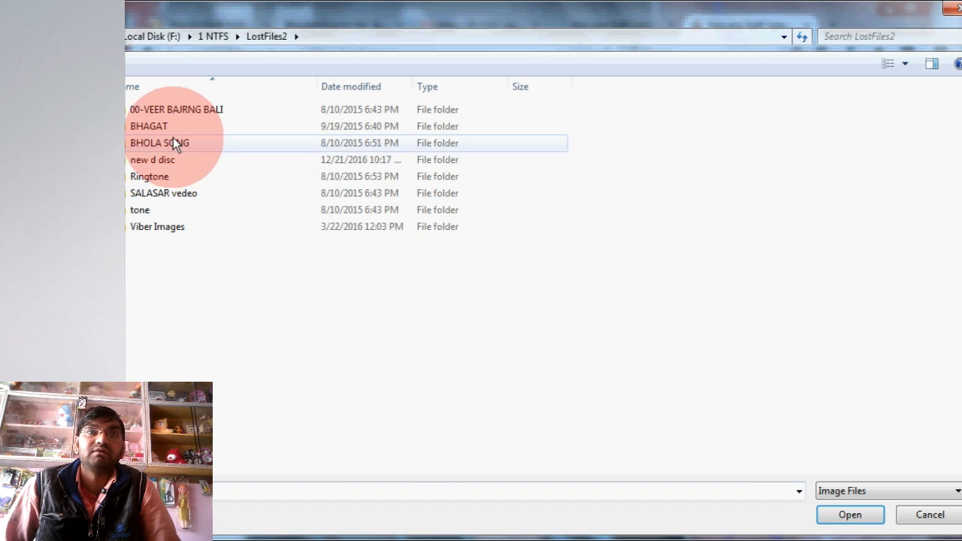
left_click(164, 160)
double_click(166, 163)
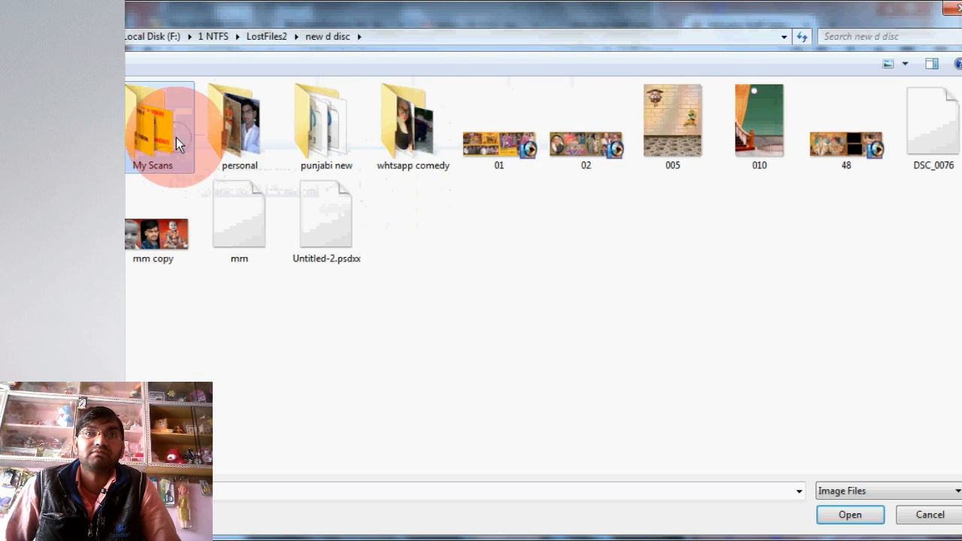
double_click(176, 139)
double_click(178, 138)
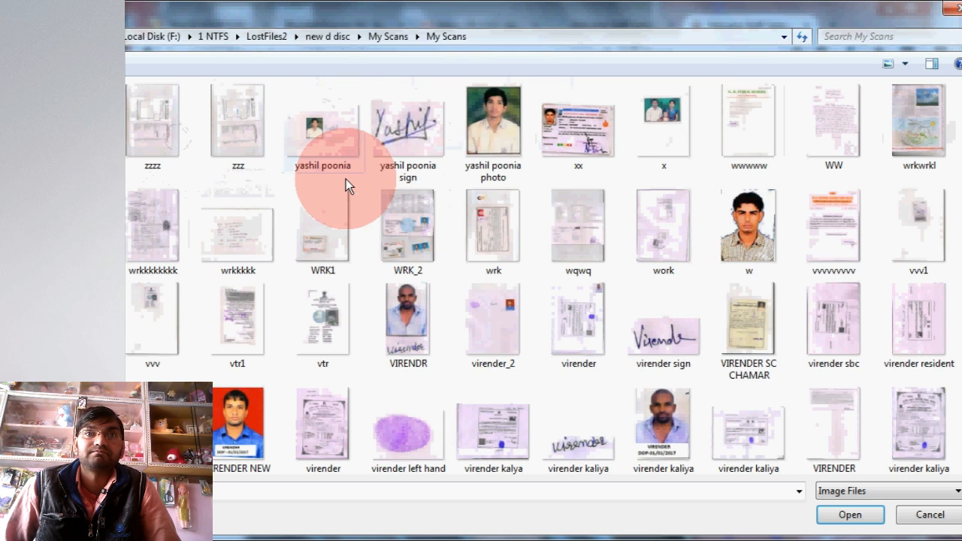
scroll(345, 181, "down", 10)
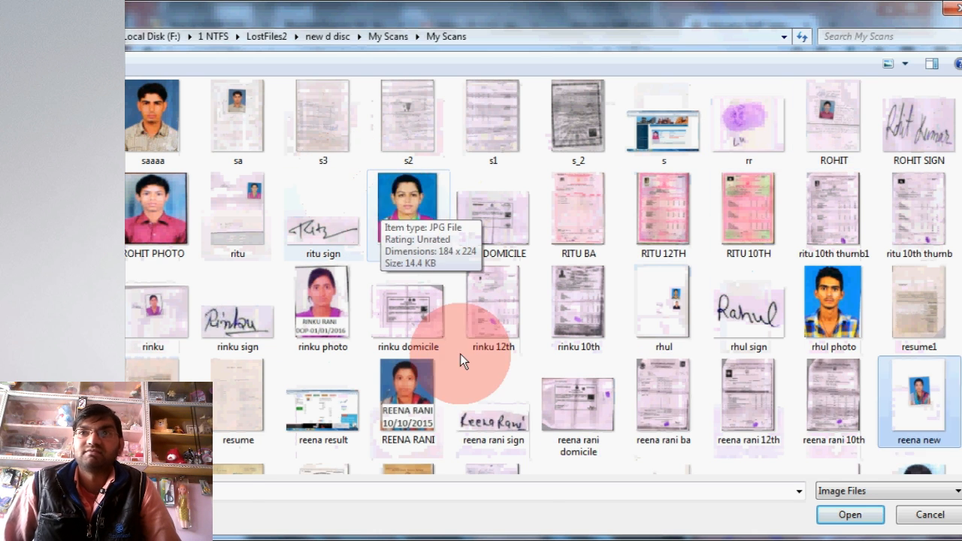
scroll(470, 391, "down", 4)
scroll(484, 432, "down", 6)
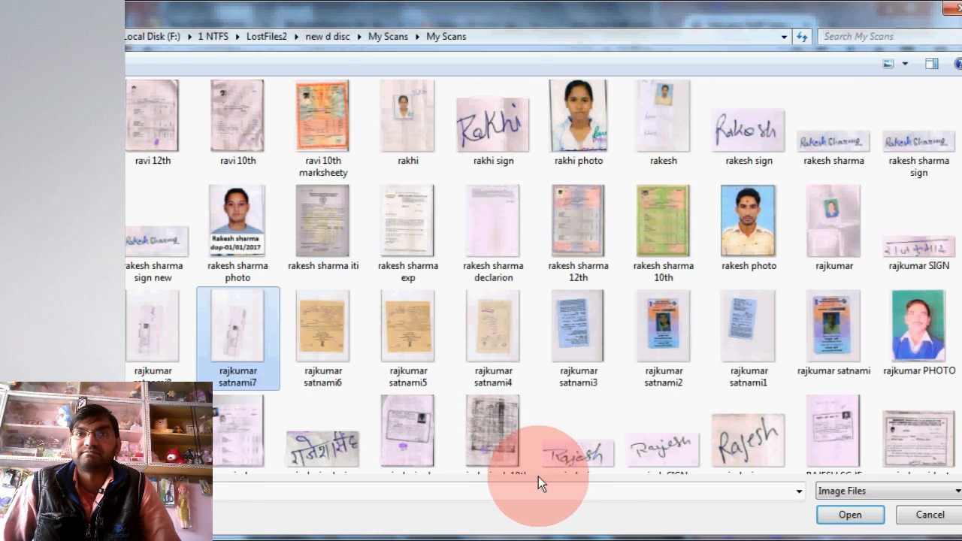
key("r")
key("r")
key("r")
key("r")
key("r")
key("r")
key("r")
key("r")
key("r")
key("r")
key("r")
key("r")
key("r")
key("r")
key("r")
key("r")
key("r")
key("r")
key("r")
key("r")
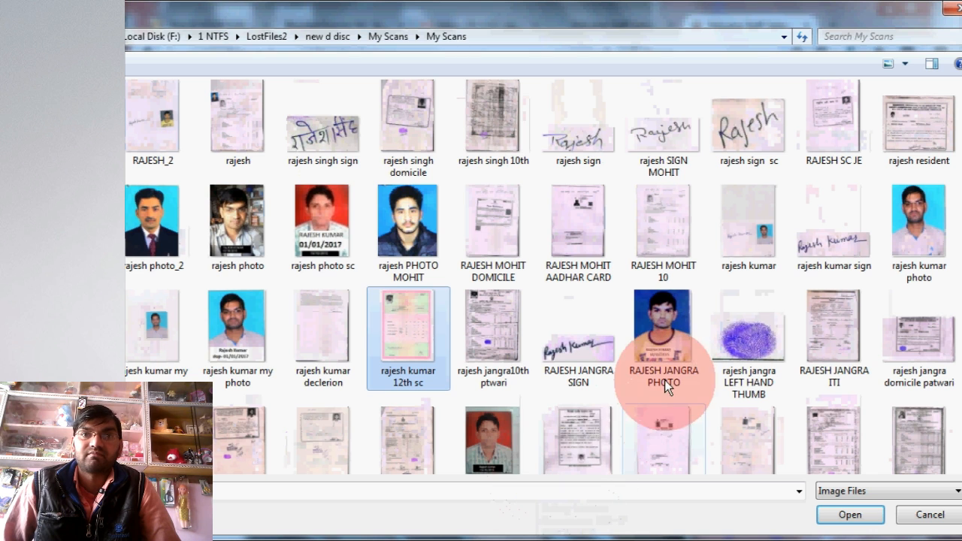
double_click(242, 308)
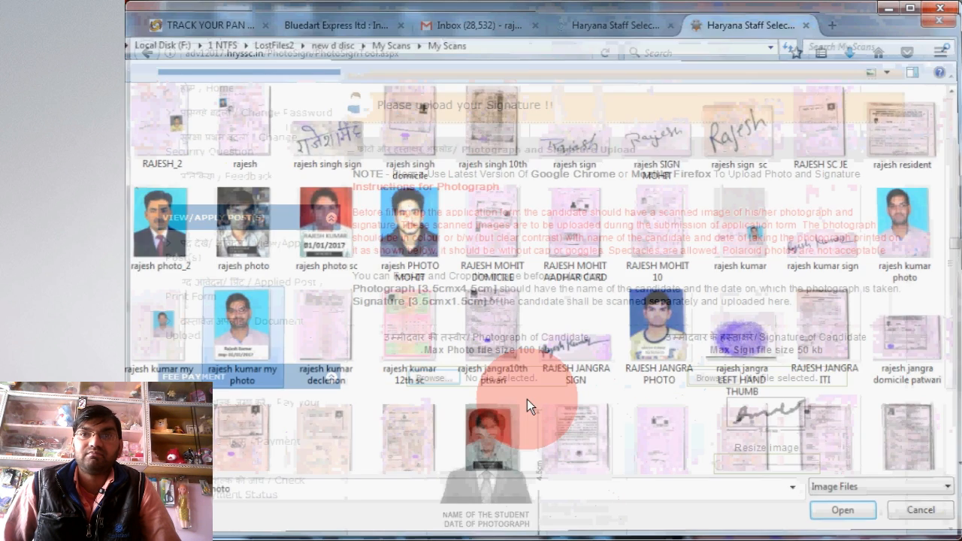
scroll(679, 439, "down", 2)
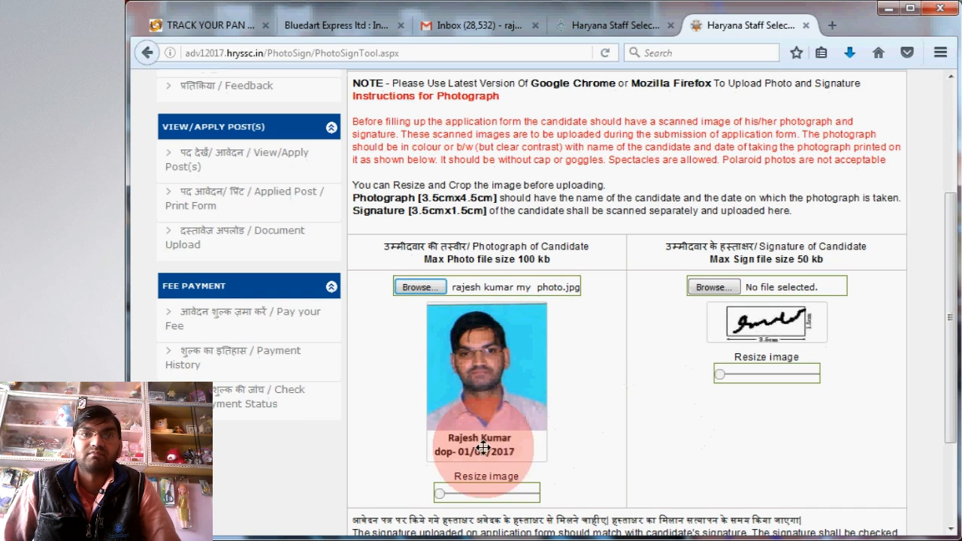
Step: Attach the candidate's signature scan and Save & Proceed to Document Upload
left_click(715, 288)
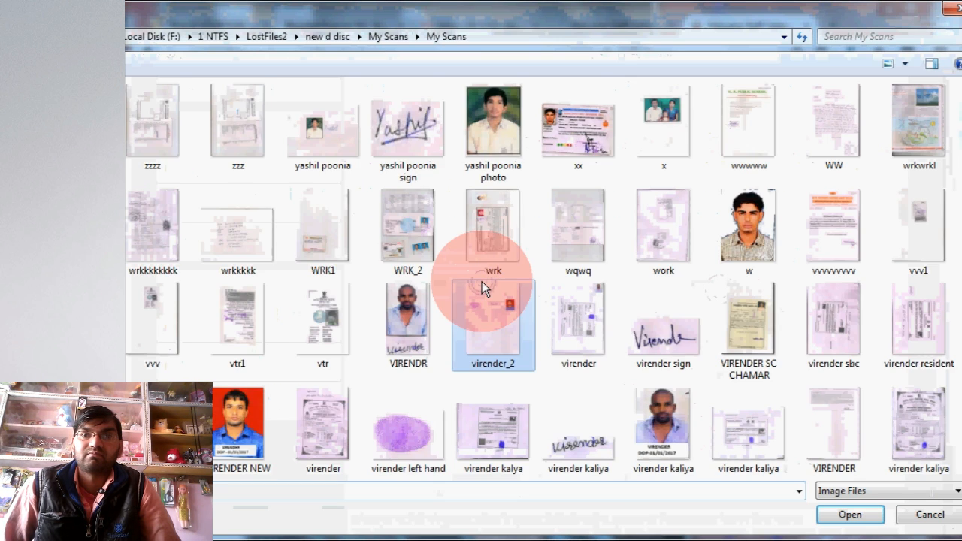
key("r")
key("r")
key("r")
key("r")
key("r")
key("r")
key("r")
key("r")
key("r")
key("r")
key("r")
key("r")
key("r")
key("r")
key("r")
key("r")
key("r")
key("r")
key("r")
key("r")
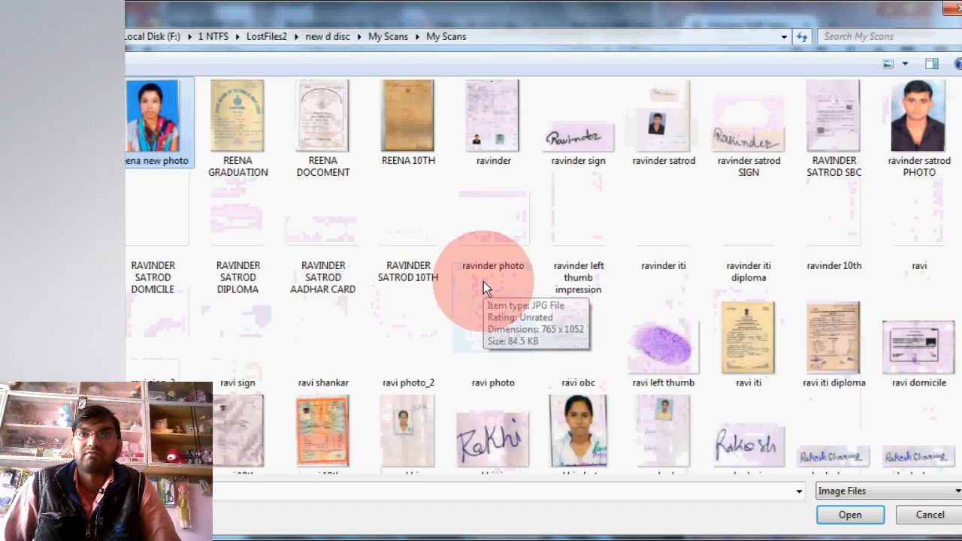
key("r")
key("r")
key("r")
key("r")
key("r")
key("r")
key("r")
key("r")
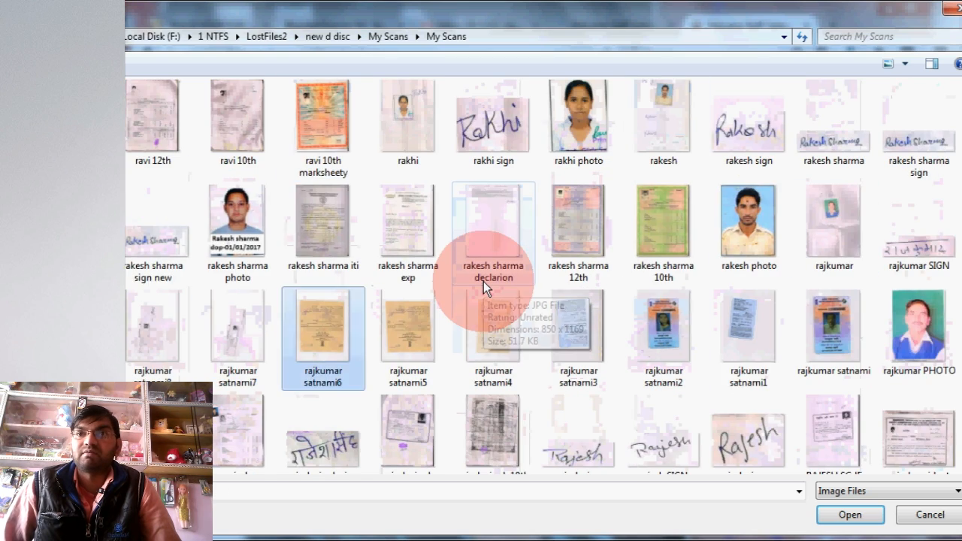
key("r")
key("r")
key("r")
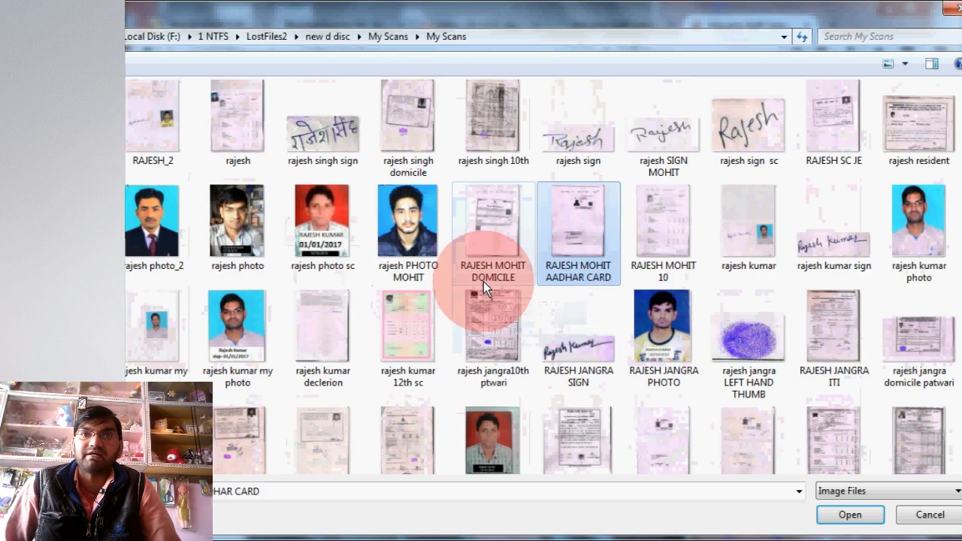
double_click(827, 259)
scroll(731, 381, "down", 3)
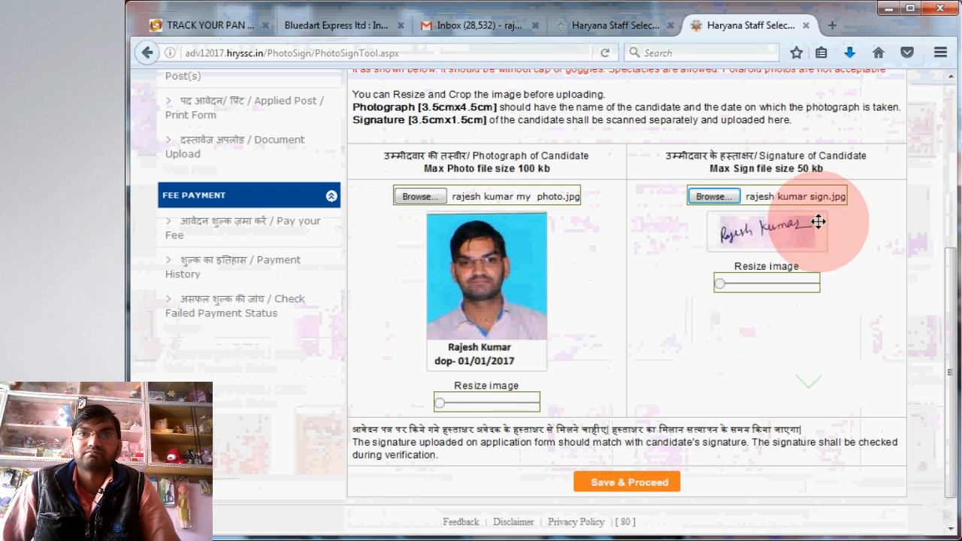
left_click(635, 487)
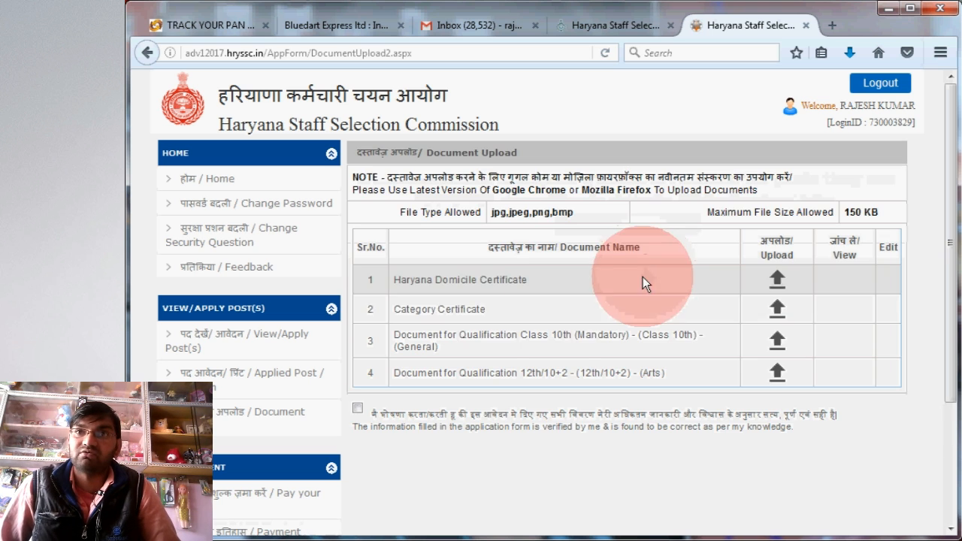
Step: Check the 150 KB limit and allowed file types, then browse for the Haryana Domicile Certificate
left_click(778, 282)
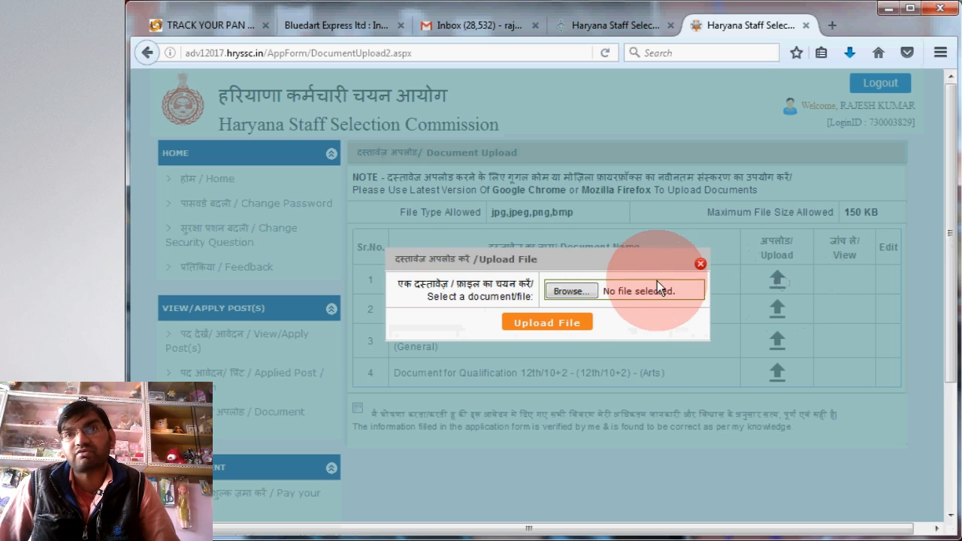
left_click(700, 264)
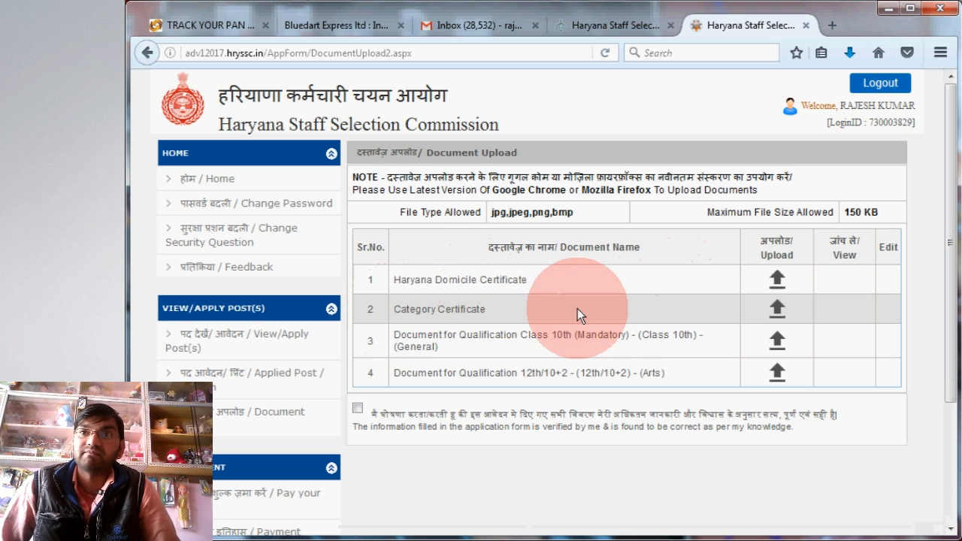
left_click_drag(846, 212, 891, 212)
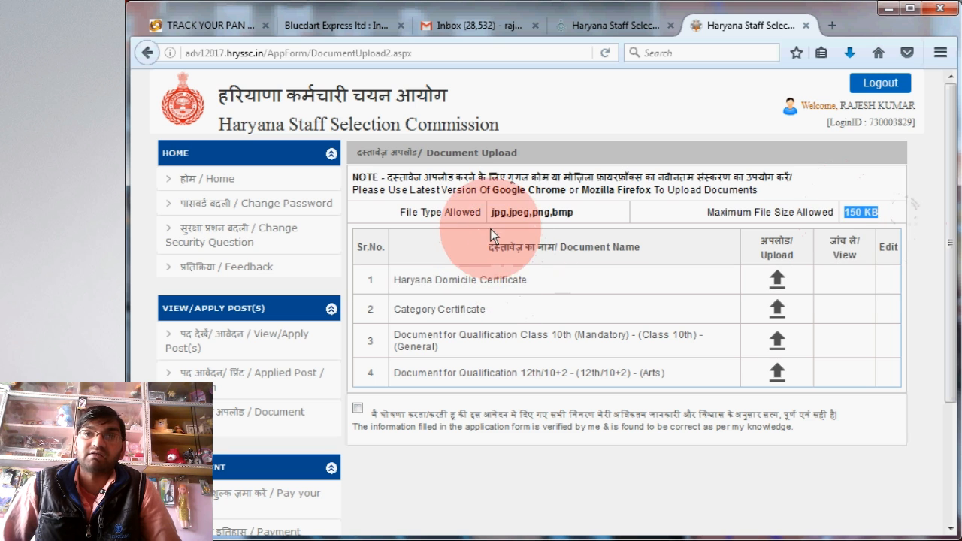
left_click_drag(488, 215, 604, 217)
left_click(854, 447)
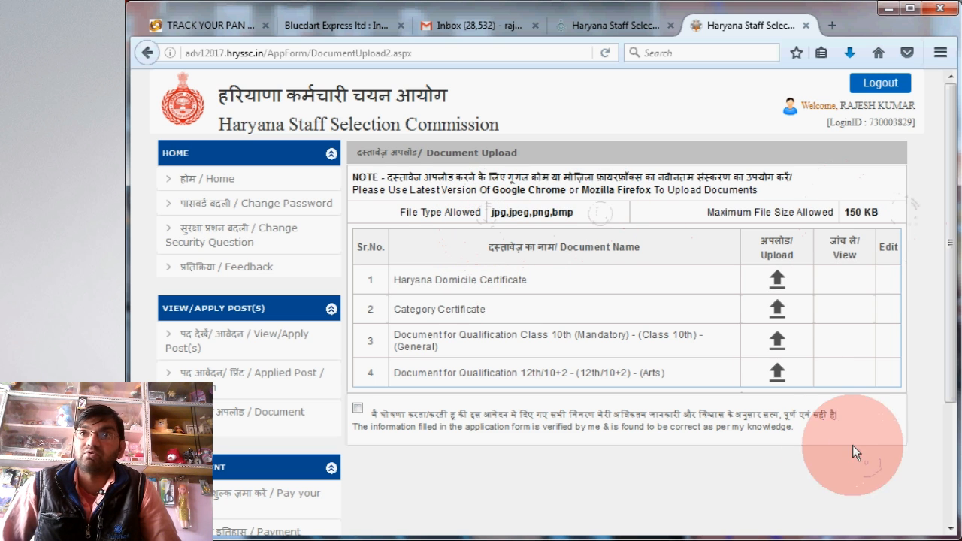
left_click(778, 278)
left_click(571, 289)
Step: Step through the R-named scans in My Scans and select the domicile certificate scan
left_click(407, 203)
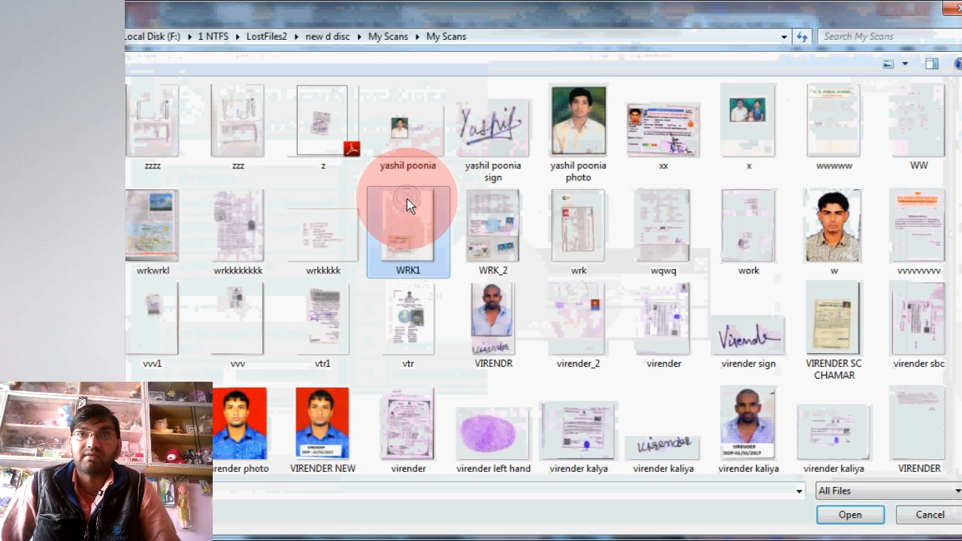
key("r")
key("r")
key("r")
key("r")
key("r")
key("r")
key("r")
key("r")
key("r")
key("r")
key("r")
key("r")
key("r")
key("r")
key("r")
key("r")
key("r")
key("r")
key("r")
key("r")
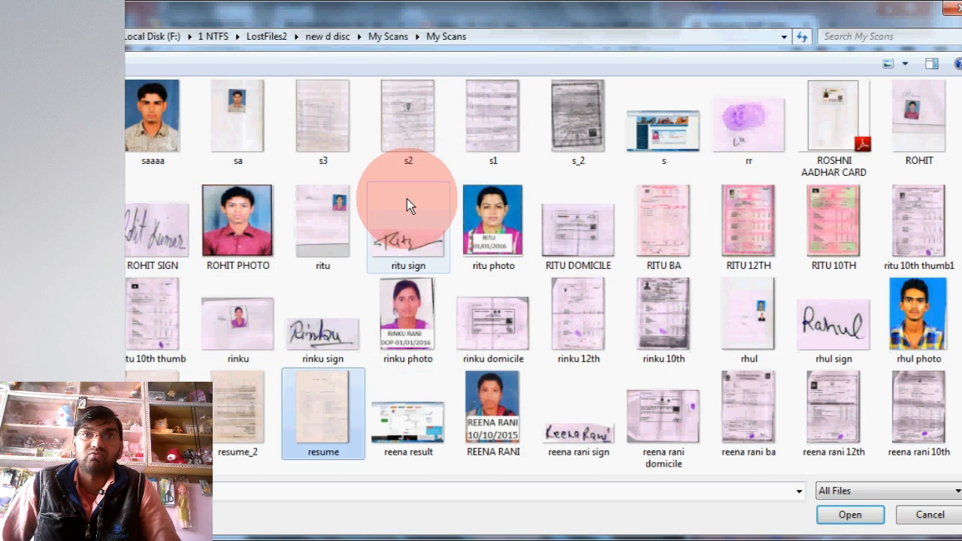
key("r")
key("r")
key("r")
key("r")
key("r")
key("r")
key("r")
key("r")
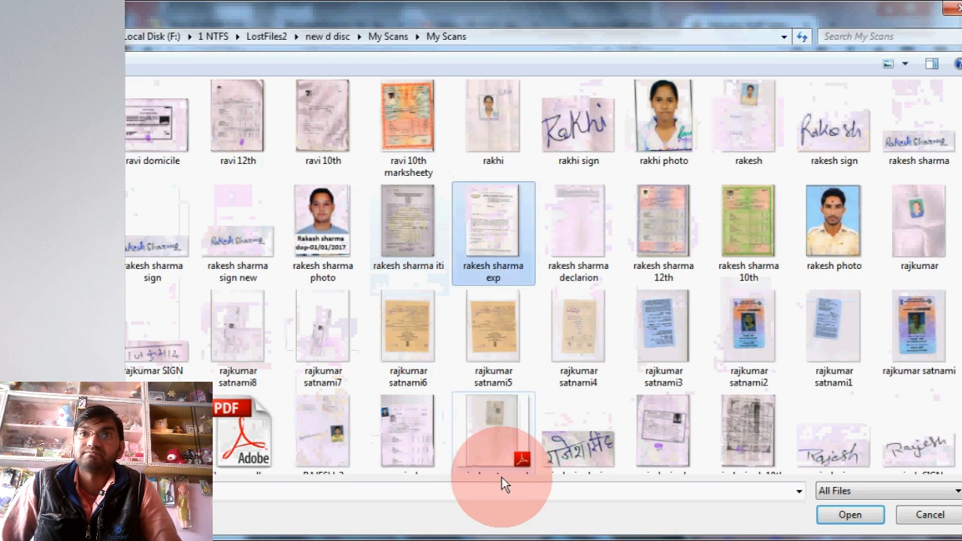
key("r")
key("r")
key("r")
key("r")
key("r")
key("r")
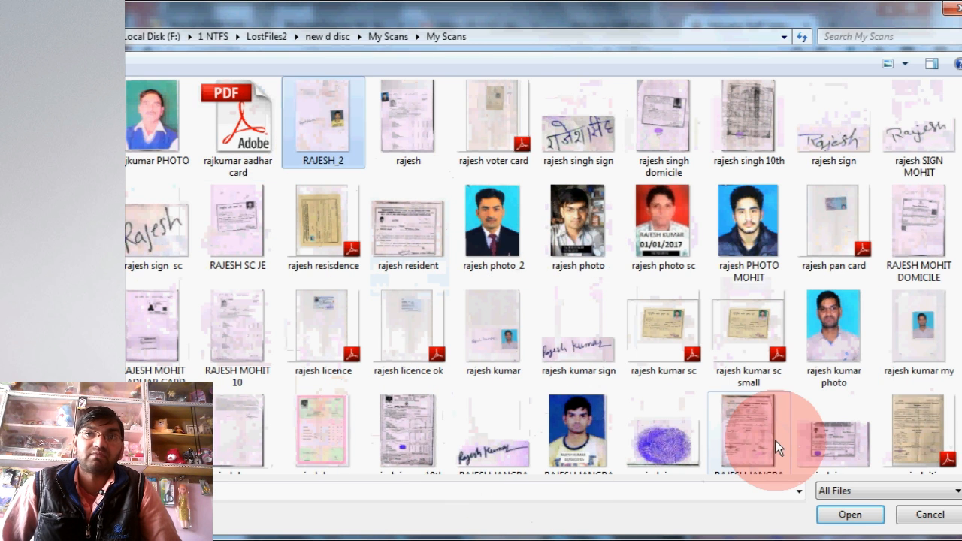
key("r")
key("r")
key("r")
key("r")
key("r")
key("r")
key("r")
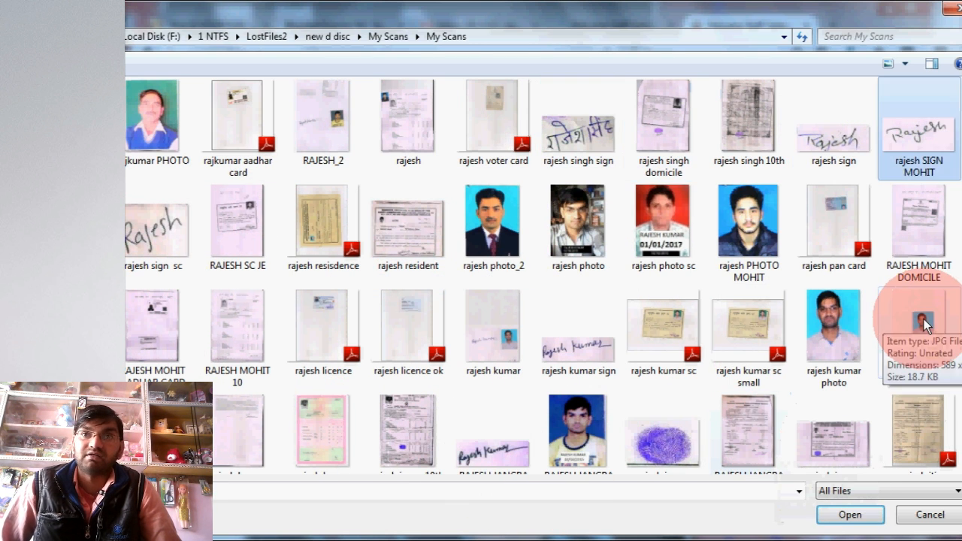
key("r")
key("r")
key("r")
key("r")
key("r")
key("r")
key("r")
key("r")
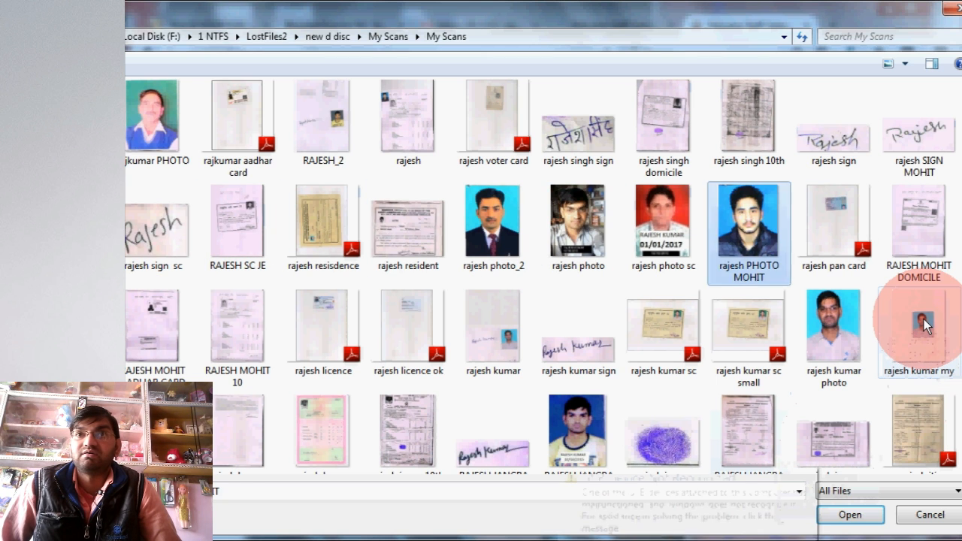
key("r")
key("r")
key("r")
key("r")
key("r")
key("r")
key("r")
key("r")
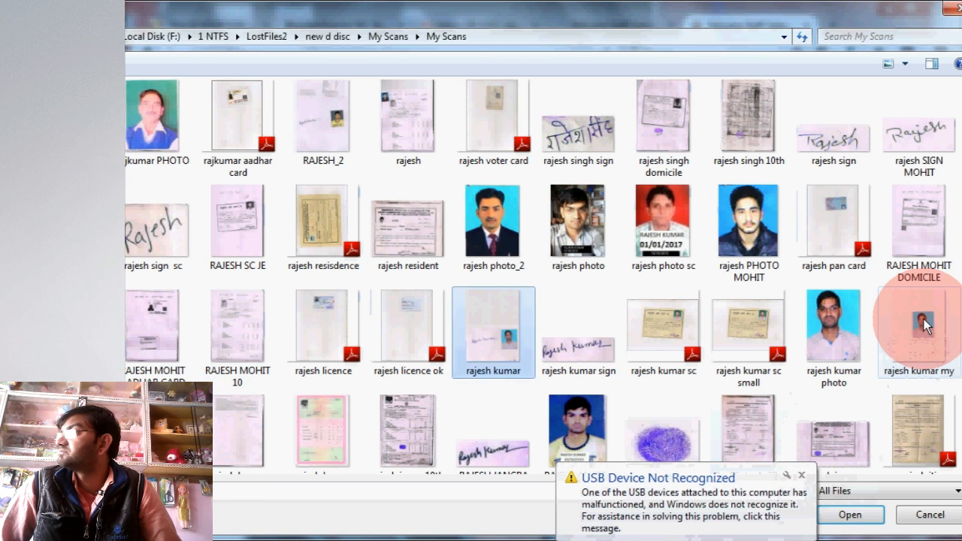
key("r")
key("r")
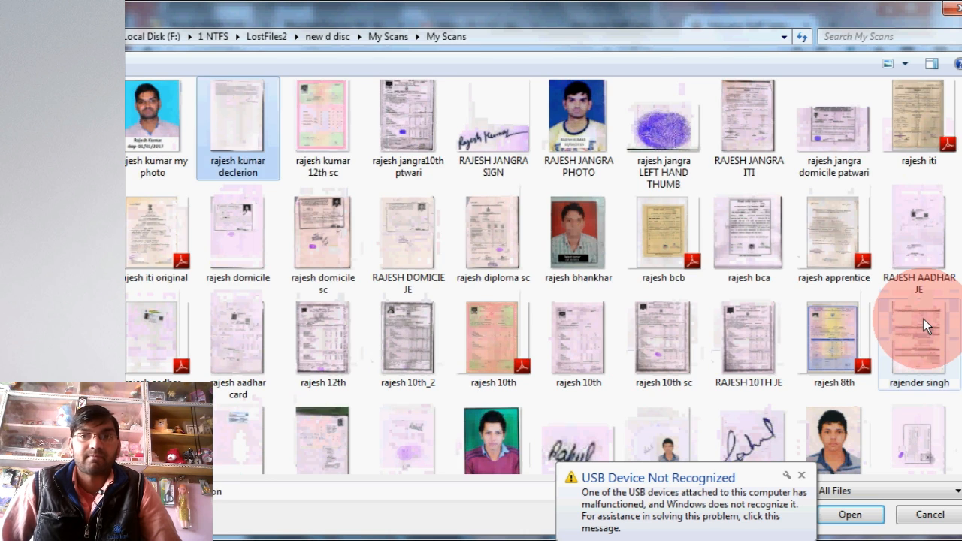
key("r")
key("r")
key("r")
key("r")
key("r")
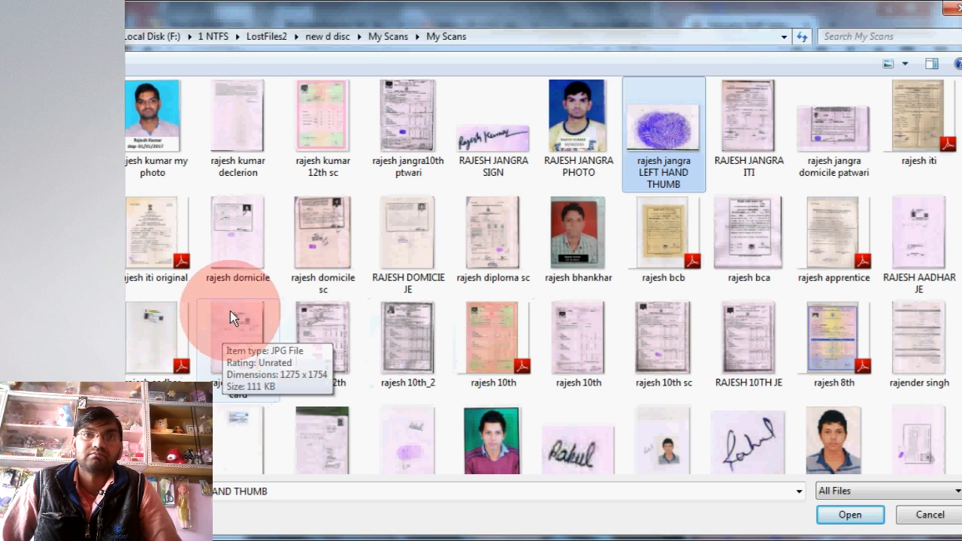
left_click(242, 239)
right_click(242, 239)
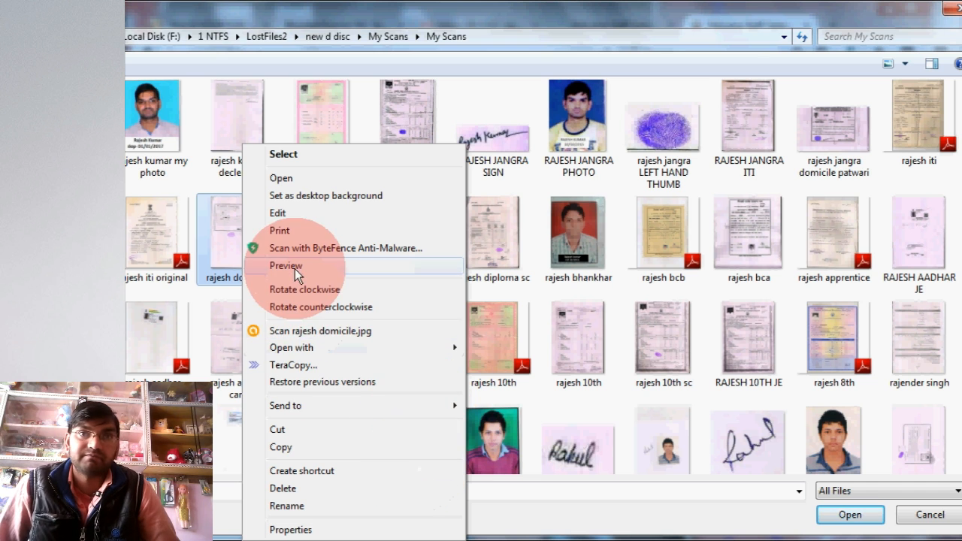
left_click(273, 264)
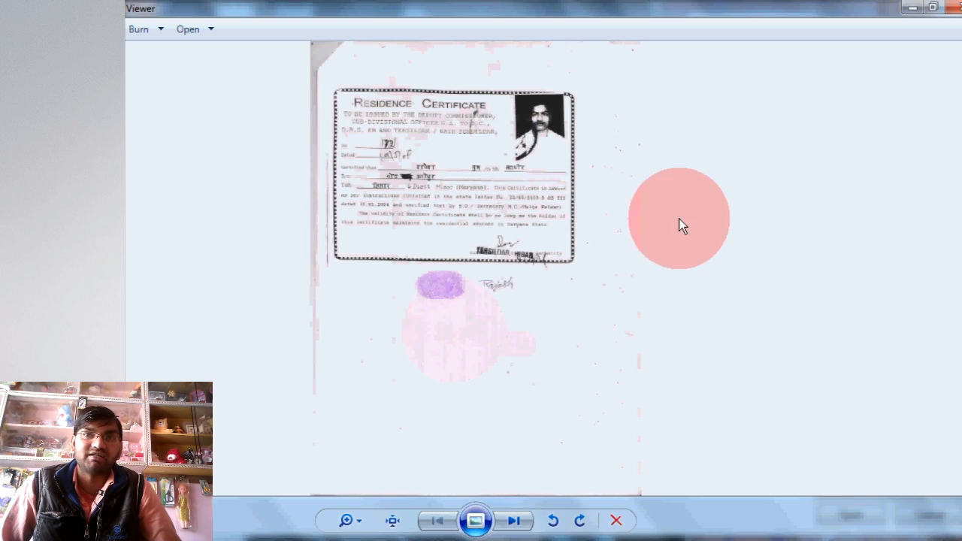
left_click(956, 9)
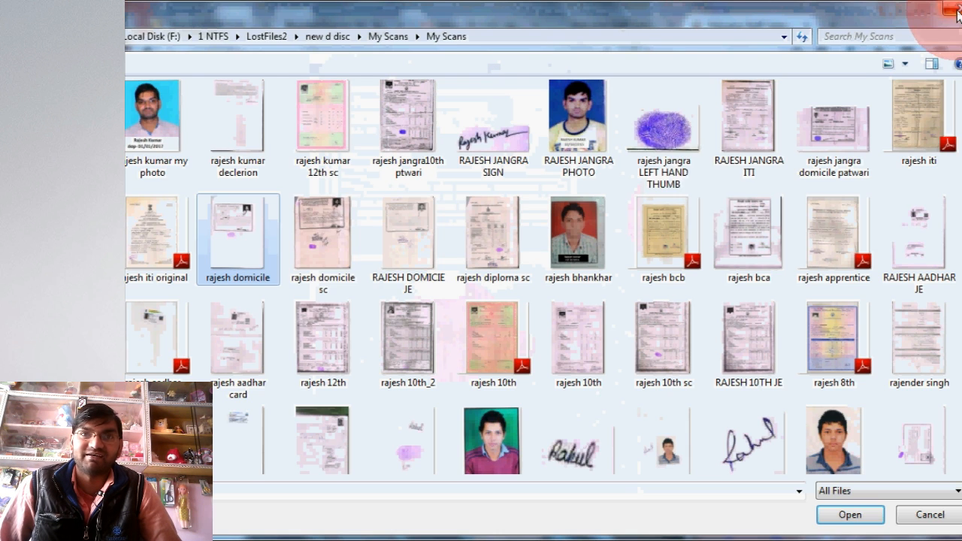
left_click(249, 286)
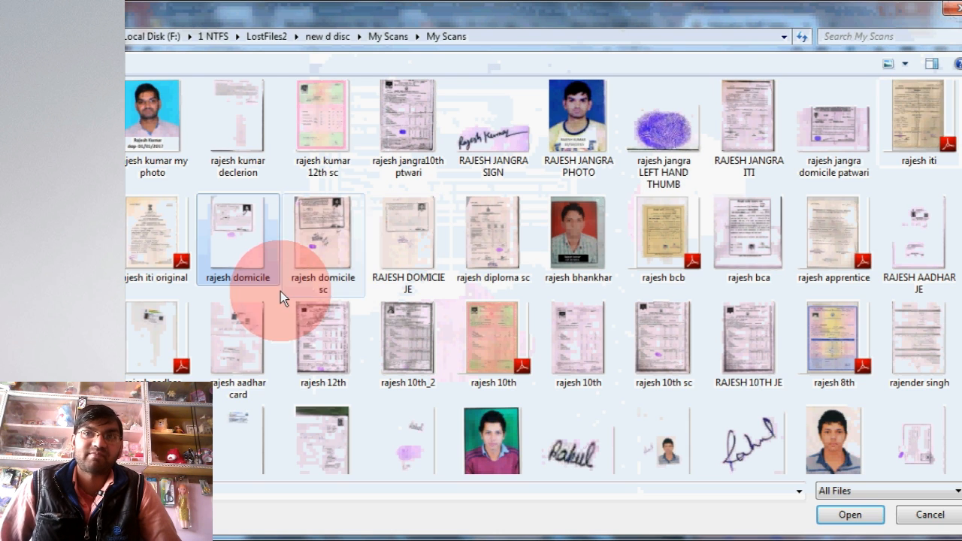
Step: Restore the file dialog and replace the file name text with the candidate's name
double_click(299, 22)
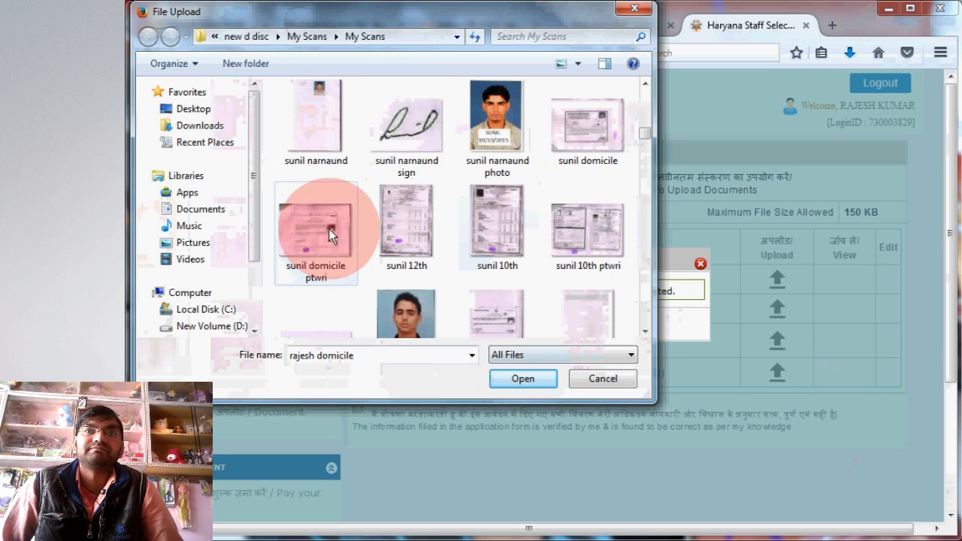
left_click(362, 357)
left_click(391, 357)
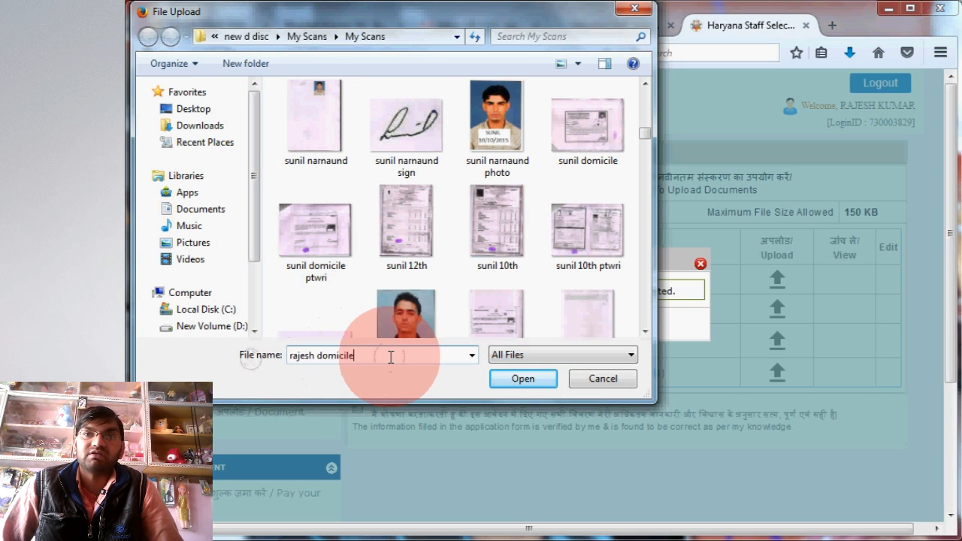
left_click_drag(391, 358, 230, 354)
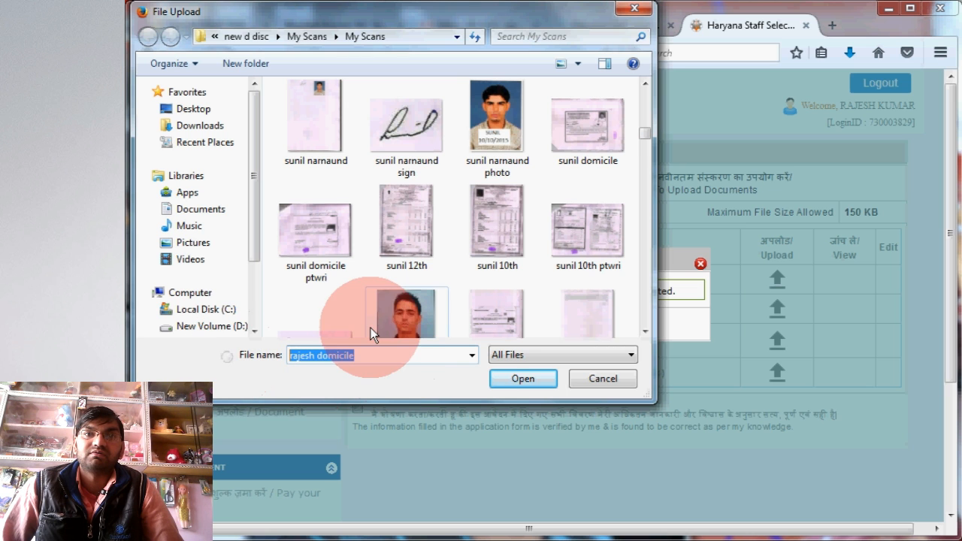
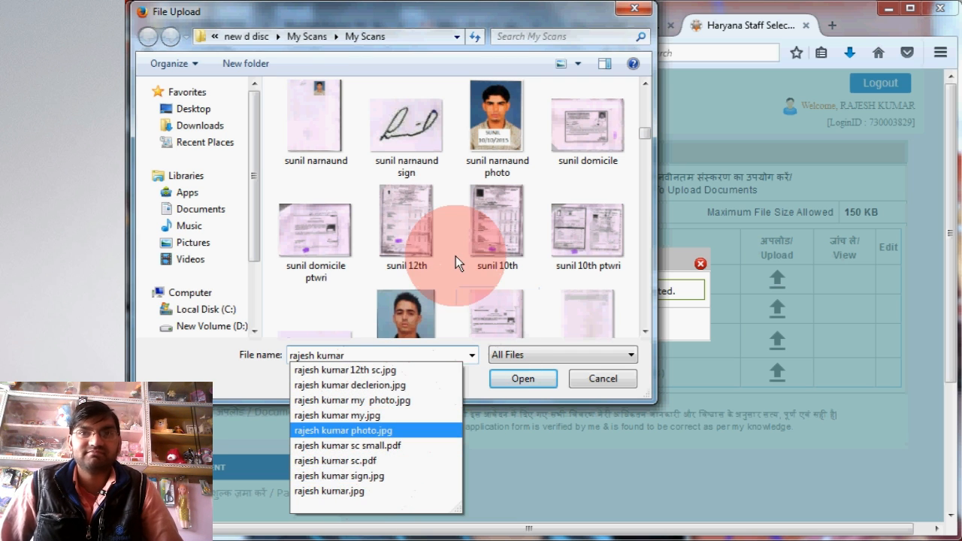
left_click(489, 248)
Step: Select and upload the domicile certificate scan, then start the Category Certificate upload
left_click(582, 139)
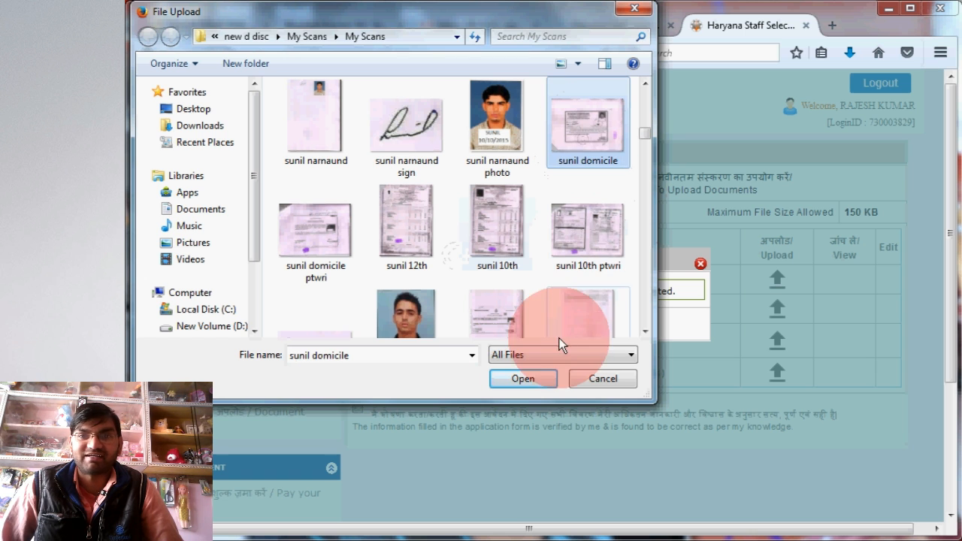
left_click(523, 380)
left_click(543, 323)
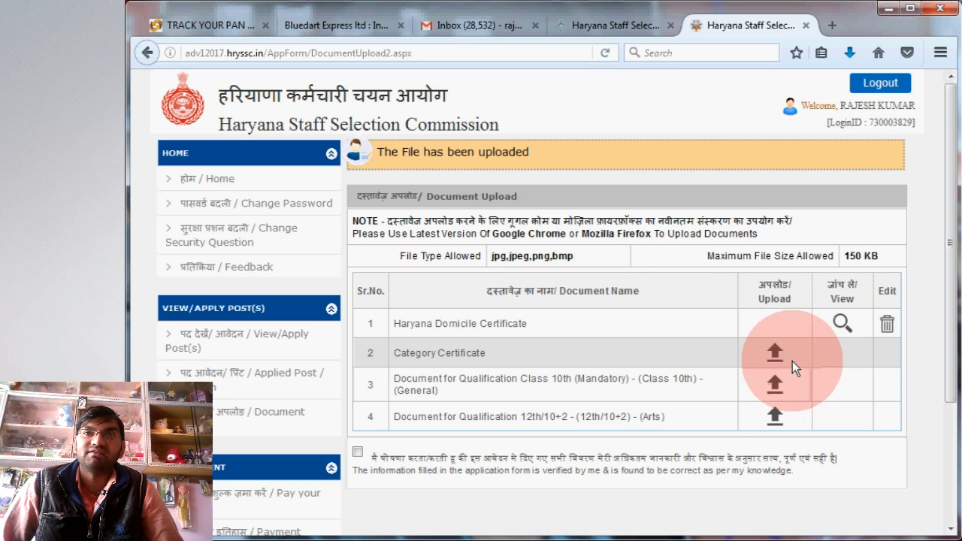
left_click(782, 363)
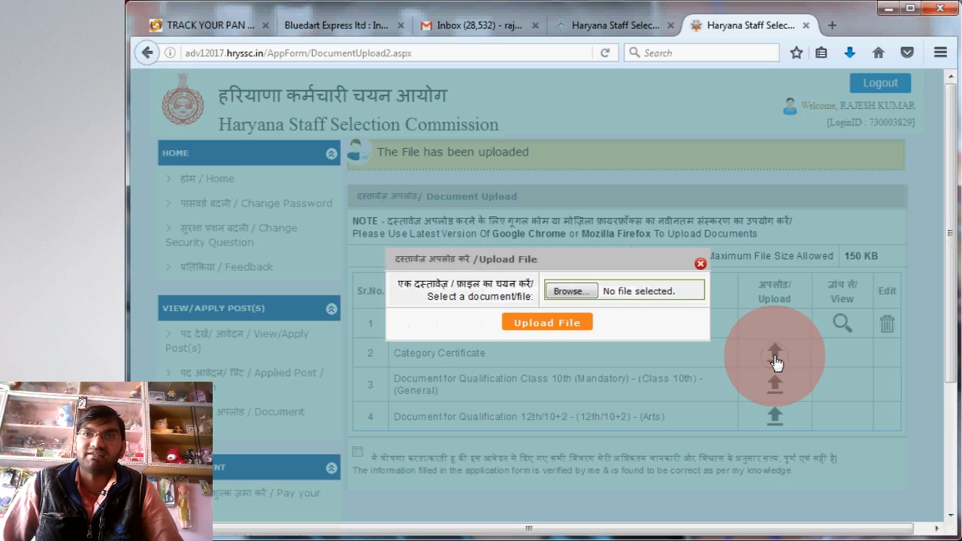
Step: Pick the OBC certificate jpg scan and upload it as the Category Certificate
left_click(569, 291)
left_click(392, 200)
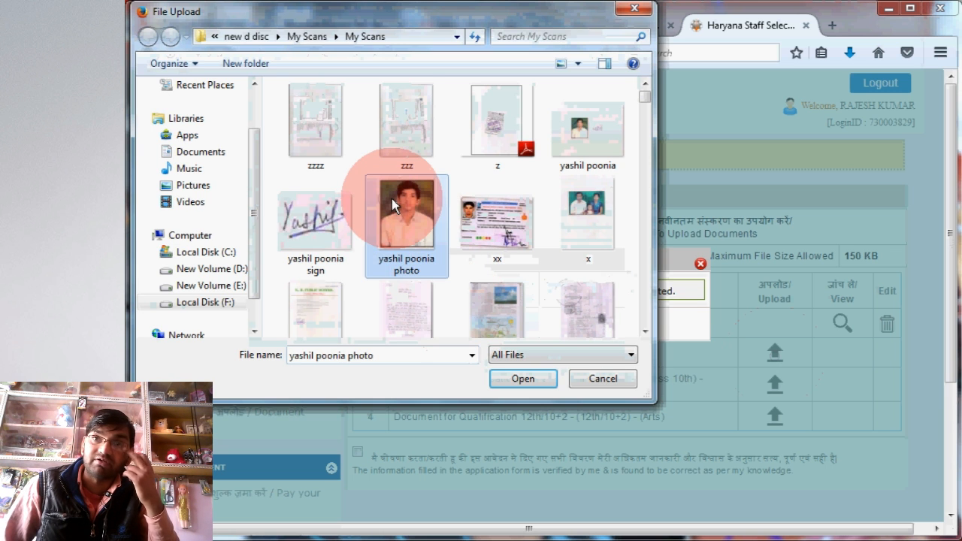
key("r")
key("r")
key("r")
key("r")
key("r")
key("r")
key("r")
key("r")
key("r")
key("r")
key("r")
key("r")
key("r")
key("r")
key("r")
key("r")
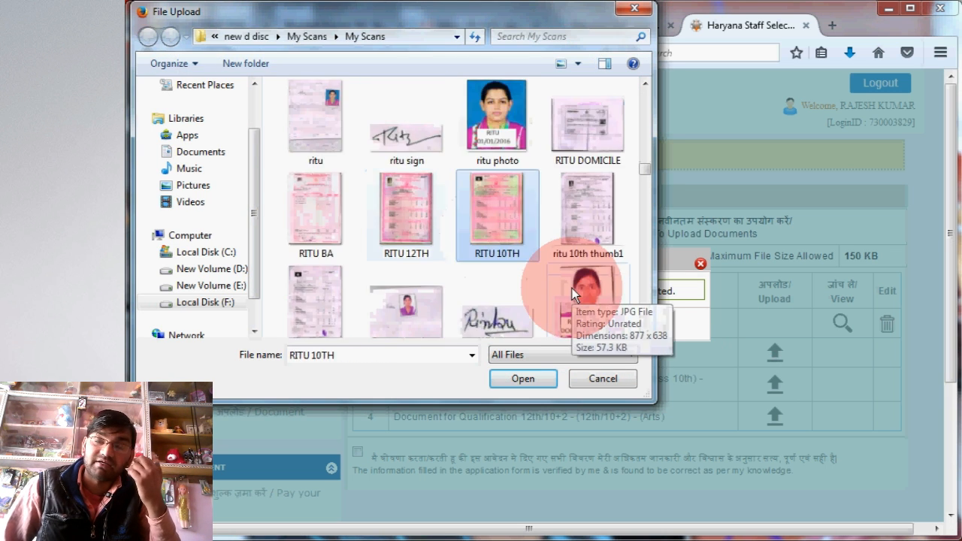
key("r")
key("r")
key("r")
key("r")
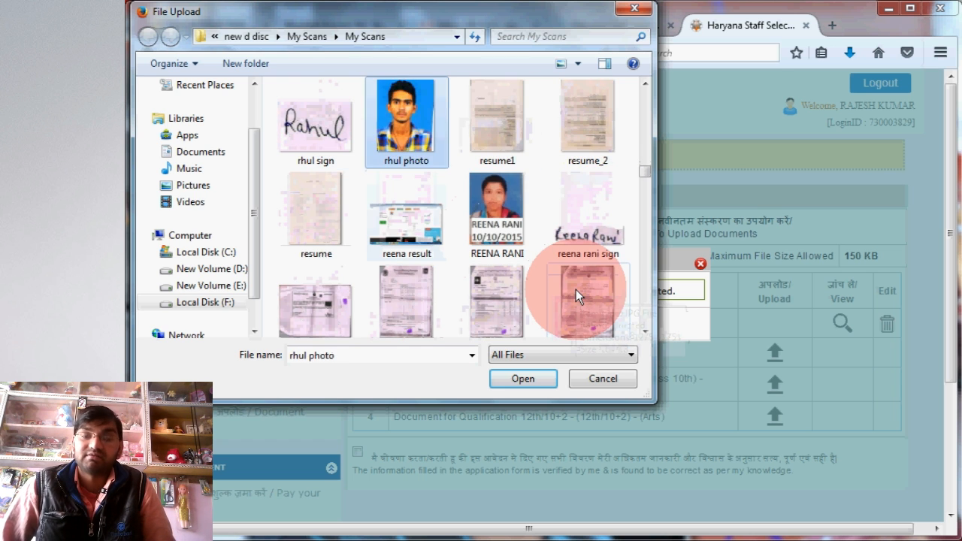
key("r")
key("r")
key("r")
key("r")
key("r")
key("r")
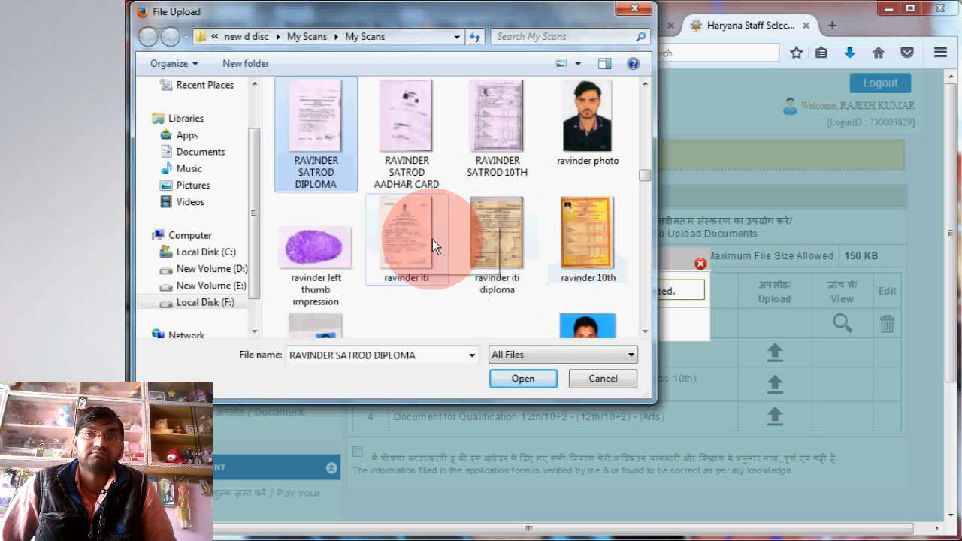
key("r")
key("r")
key("r")
key("r")
key("r")
key("r")
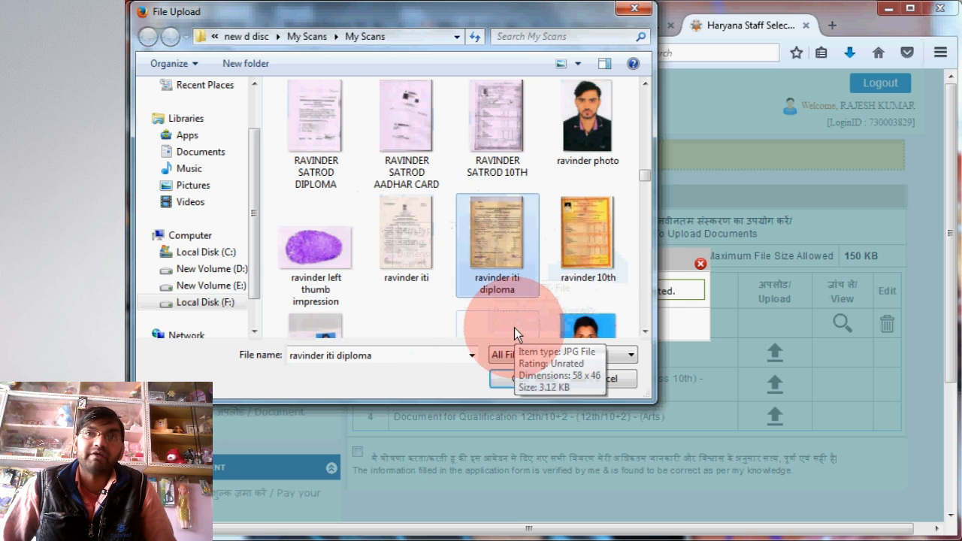
key("r")
key("r")
key("r")
key("r")
key("r")
key("r")
key("r")
key("r")
key("r")
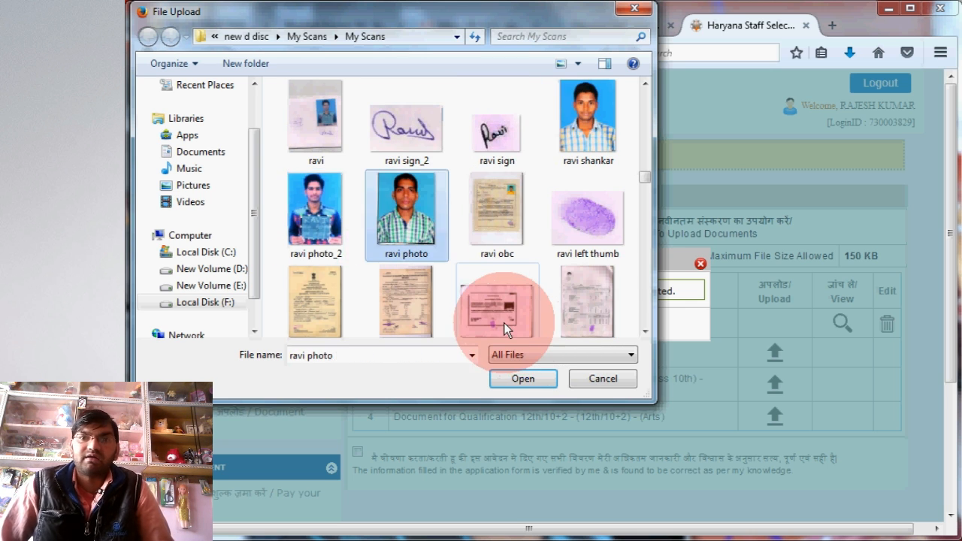
left_click(504, 323)
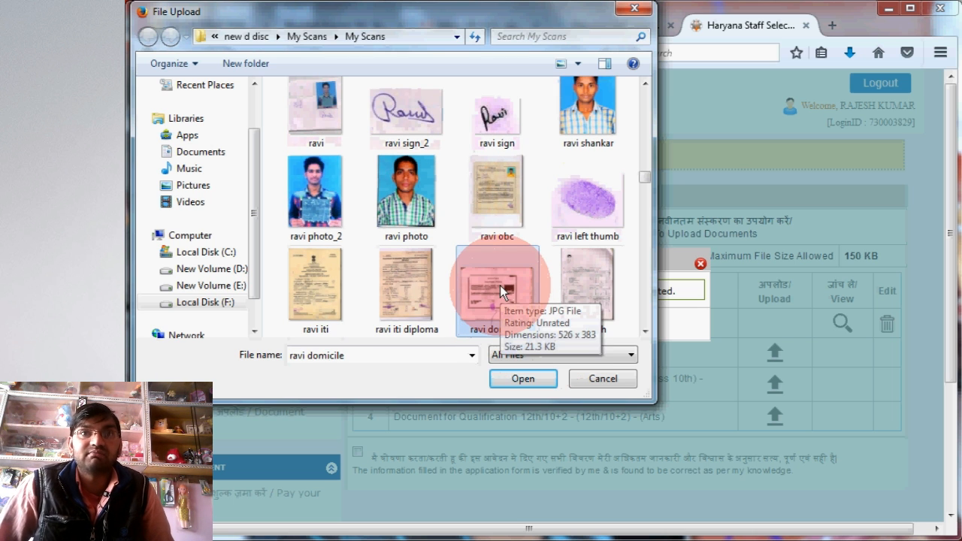
double_click(499, 202)
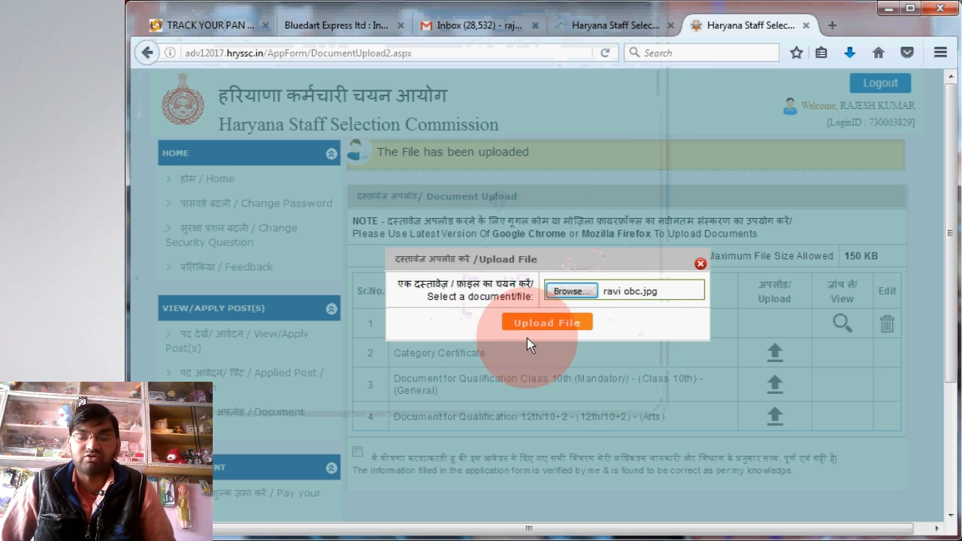
left_click(531, 322)
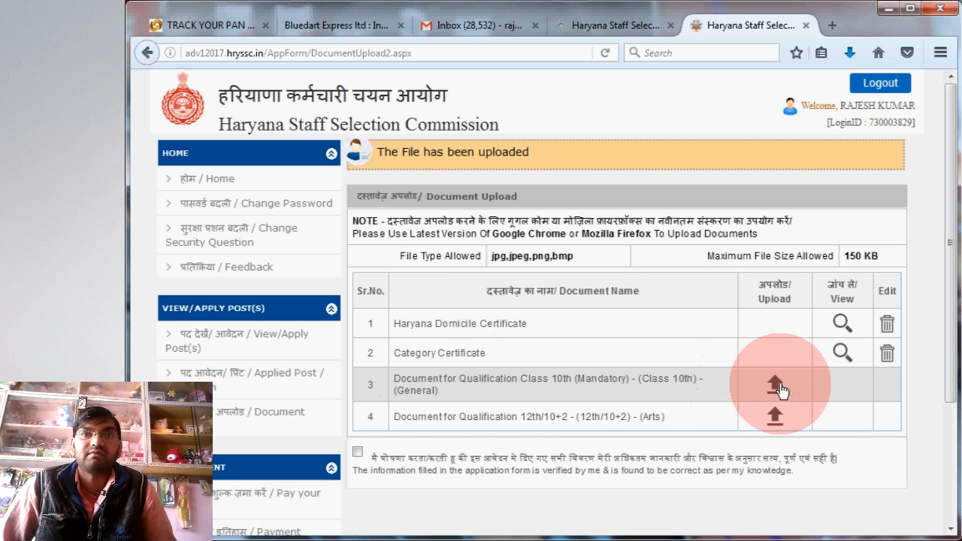
Step: Upload the 10th marksheet scan as the Class 10th qualification document
left_click(775, 385)
left_click(571, 292)
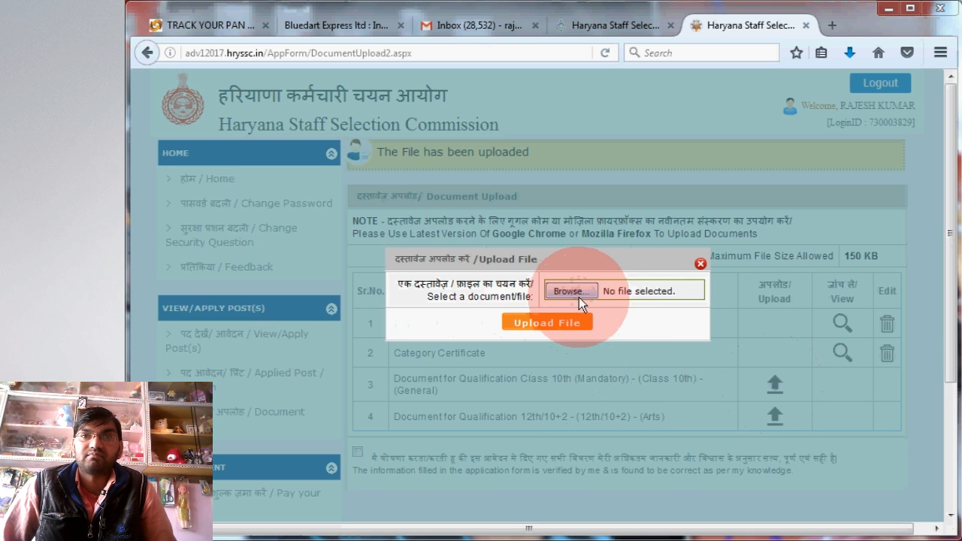
left_click(430, 234)
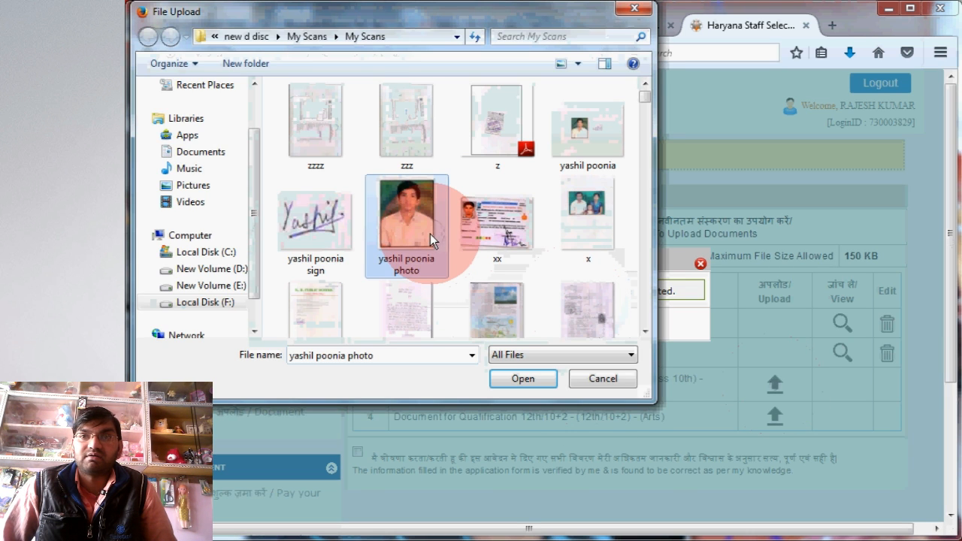
key("r")
key("Down")
key("Down")
key("Down")
key("Down")
key("r")
key("r")
key("r")
key("r")
key("r")
key("r")
key("r")
key("r")
key("r")
key("r")
key("r")
key("r")
key("r")
key("r")
key("r")
key("r")
key("r")
key("r")
key("r")
key("r")
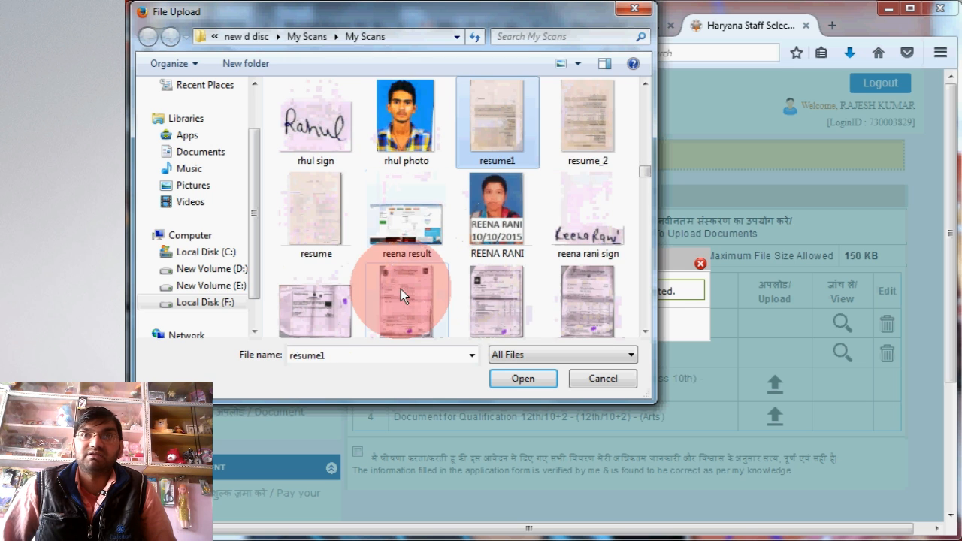
key("r")
key("r")
key("r")
key("r")
key("r")
key("r")
key("r")
key("r")
key("r")
key("r")
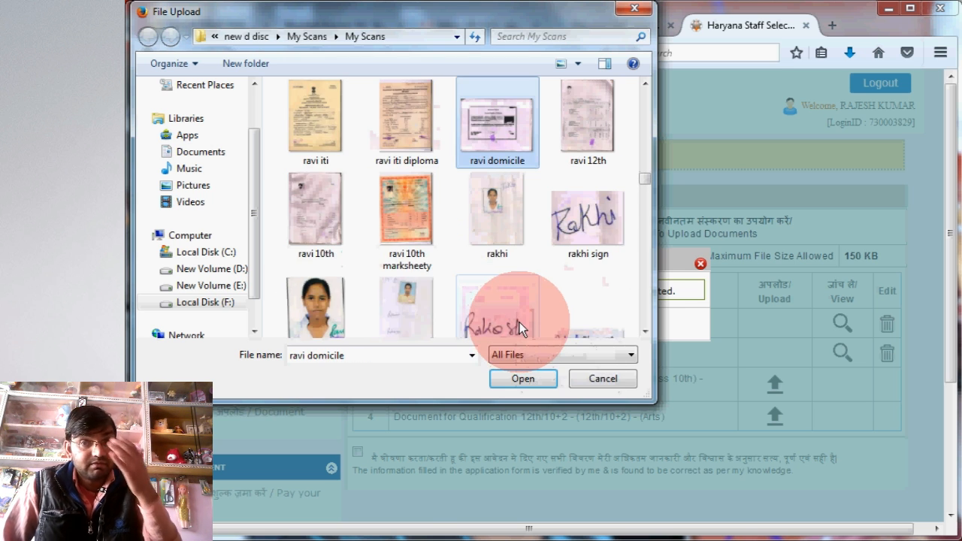
left_click(589, 163)
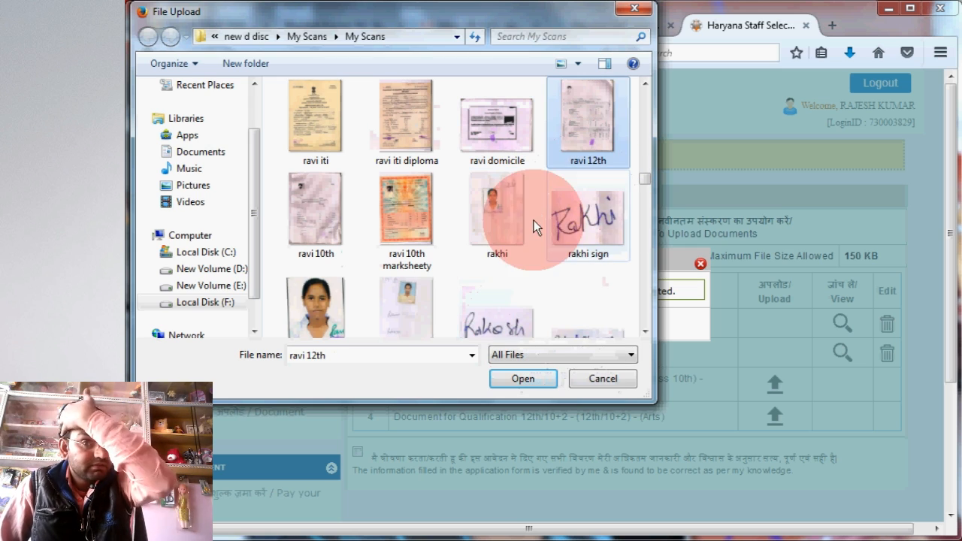
double_click(398, 213)
left_click(536, 330)
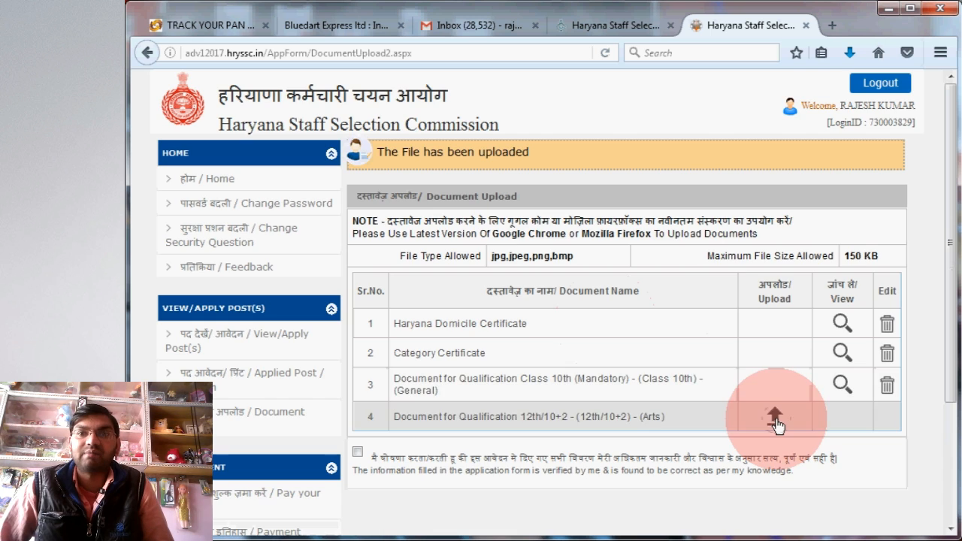
Step: Upload the 12th-class certificate scan as the 12th/10+2 qualification document
left_click(775, 418)
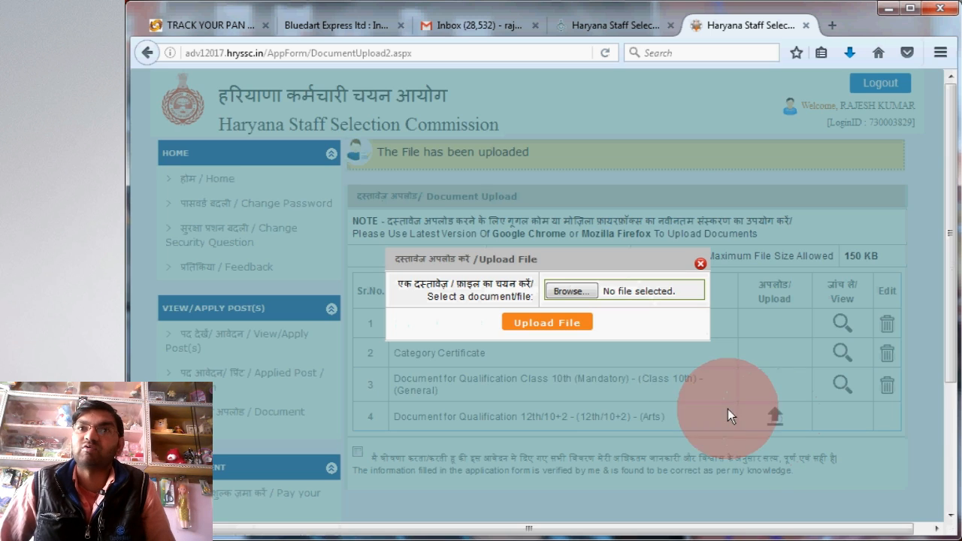
left_click(573, 292)
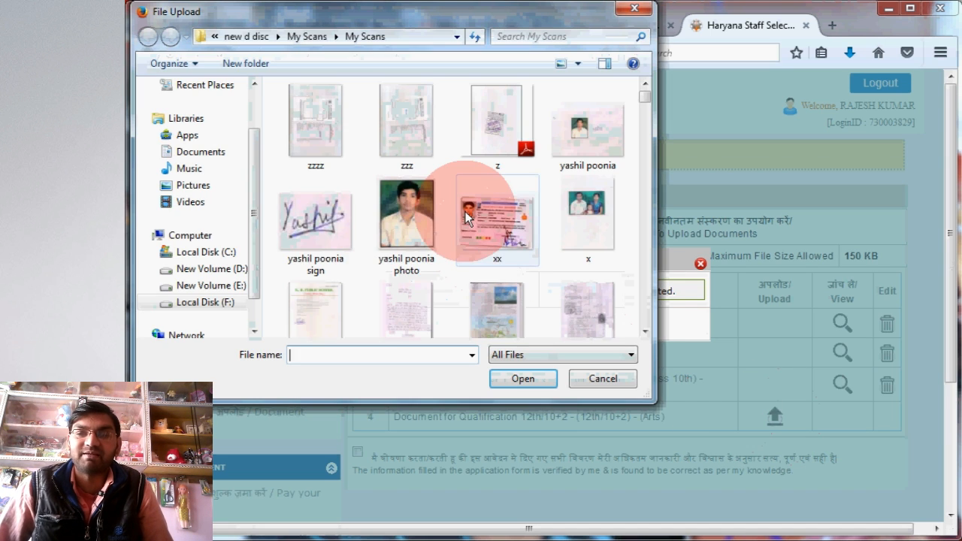
left_click(465, 210)
key("r")
key("r")
key("r")
key("r")
key("r")
key("r")
key("r")
key("r")
key("r")
key("r")
key("r")
key("r")
key("r")
key("r")
key("r")
key("r")
key("r")
key("r")
key("r")
key("r")
key("r")
key("r")
key("r")
key("r")
key("r")
key("r")
key("r")
key("r")
key("r")
key("r")
key("r")
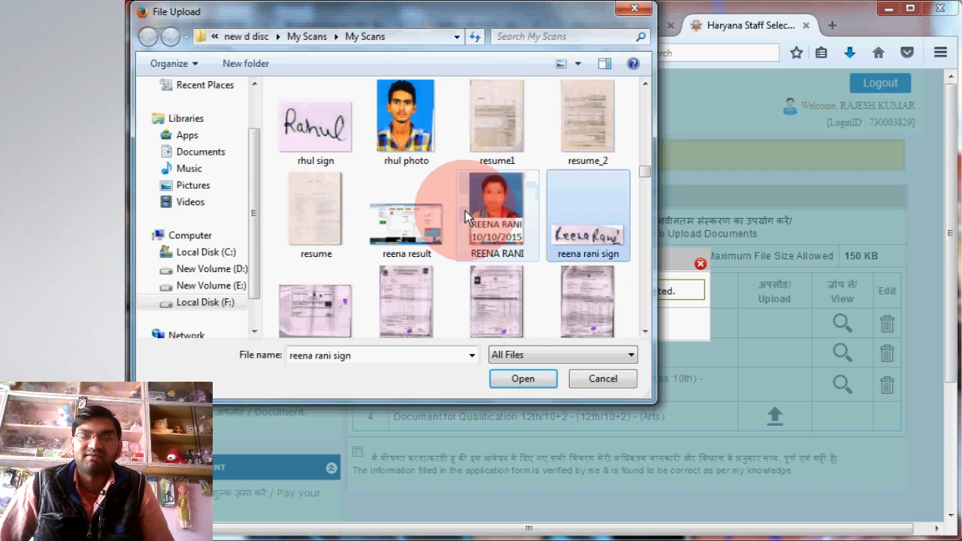
key("r")
key("r")
key("r")
key("r")
key("r")
key("r")
key("r")
key("r")
key("r")
key("r")
key("r")
key("r")
key("r")
key("r")
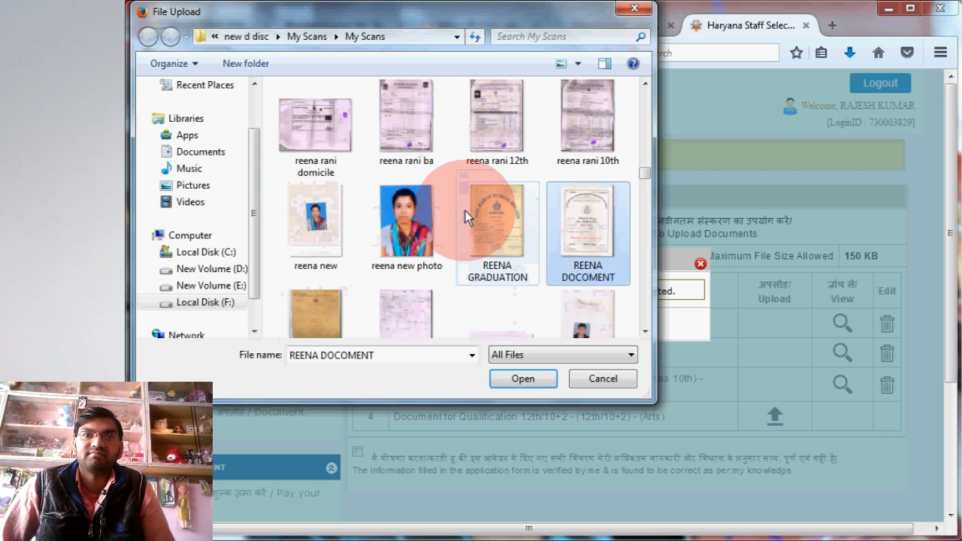
key("r")
key("r")
key("r")
key("r")
key("r")
key("r")
key("r")
key("r")
key("r")
key("r")
key("r")
key("r")
key("r")
key("r")
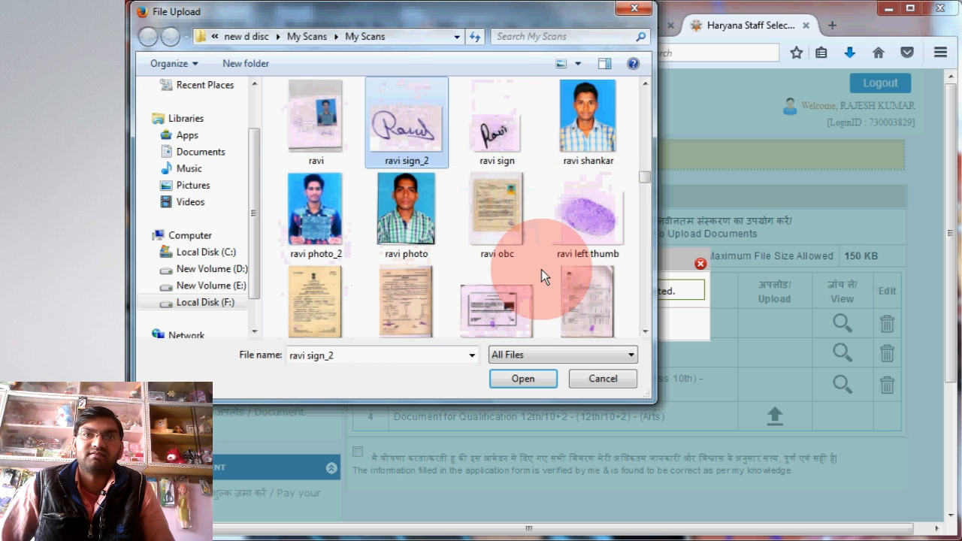
key("r")
key("r")
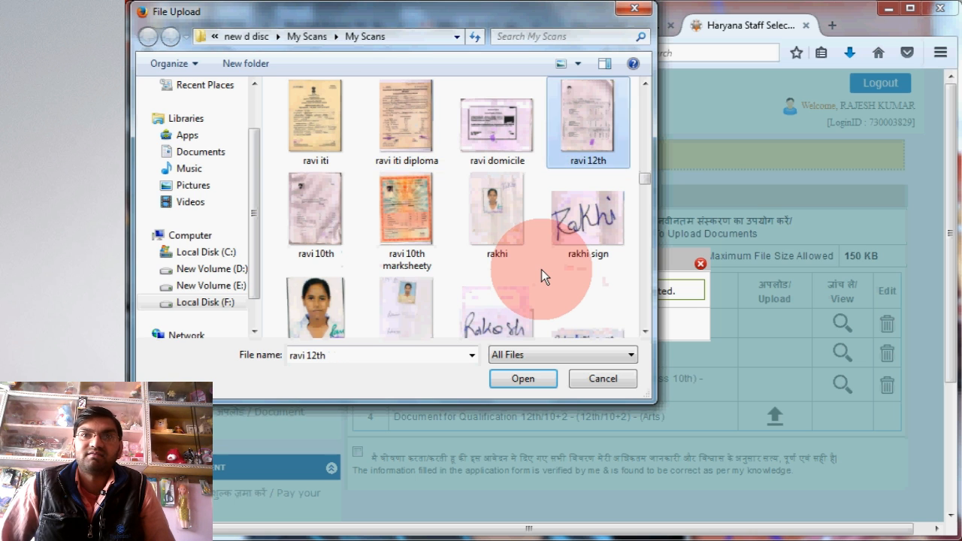
key("r")
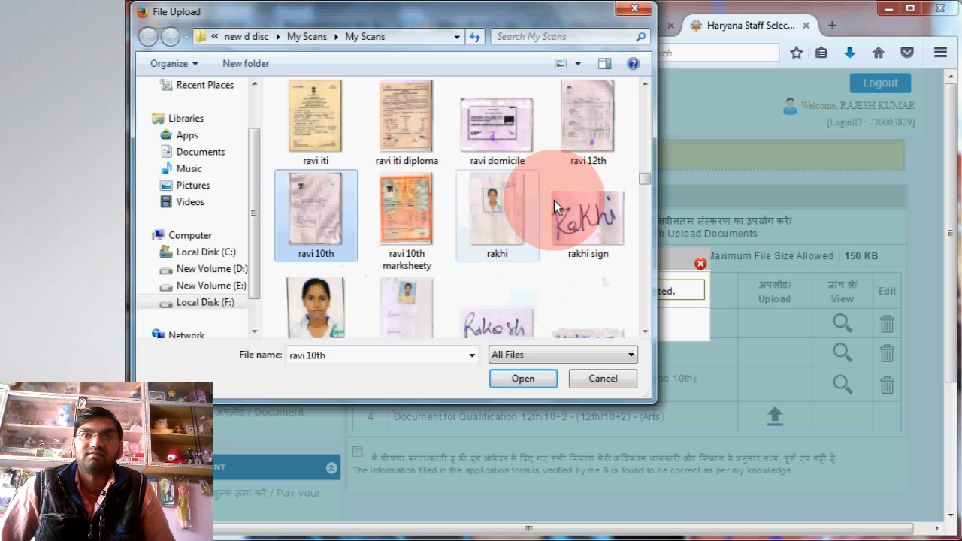
double_click(581, 132)
left_click(517, 325)
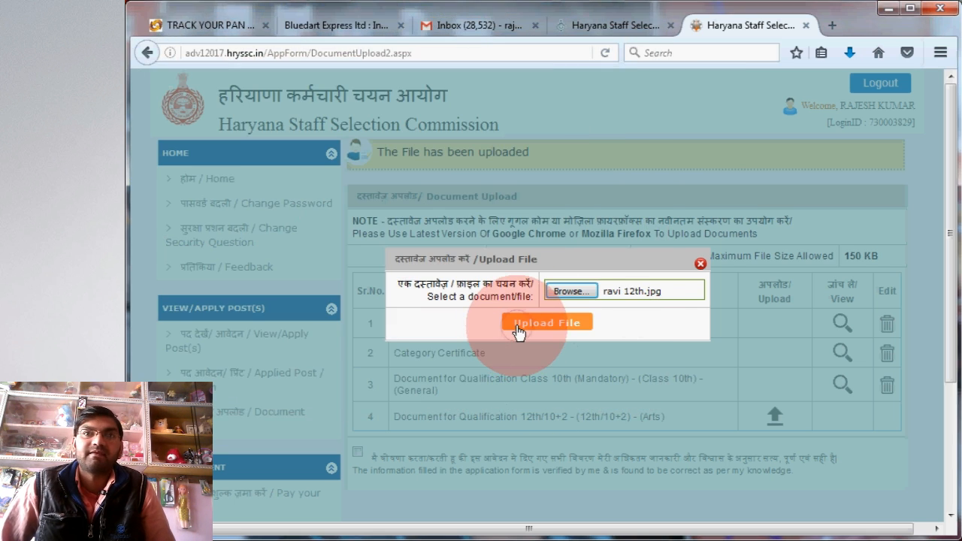
Step: Agree to the information declaration and proceed to the applicant dashboard
scroll(636, 493, "down", 4)
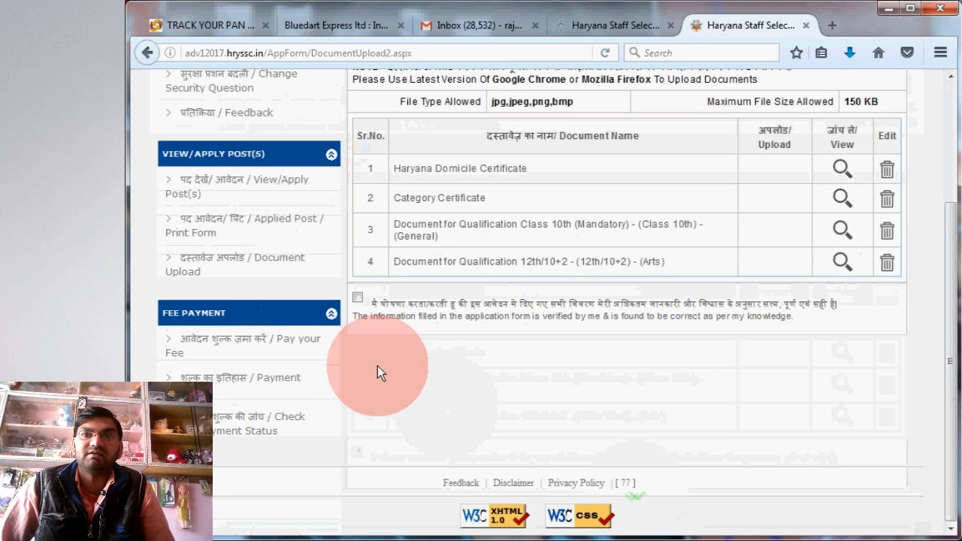
left_click(477, 339)
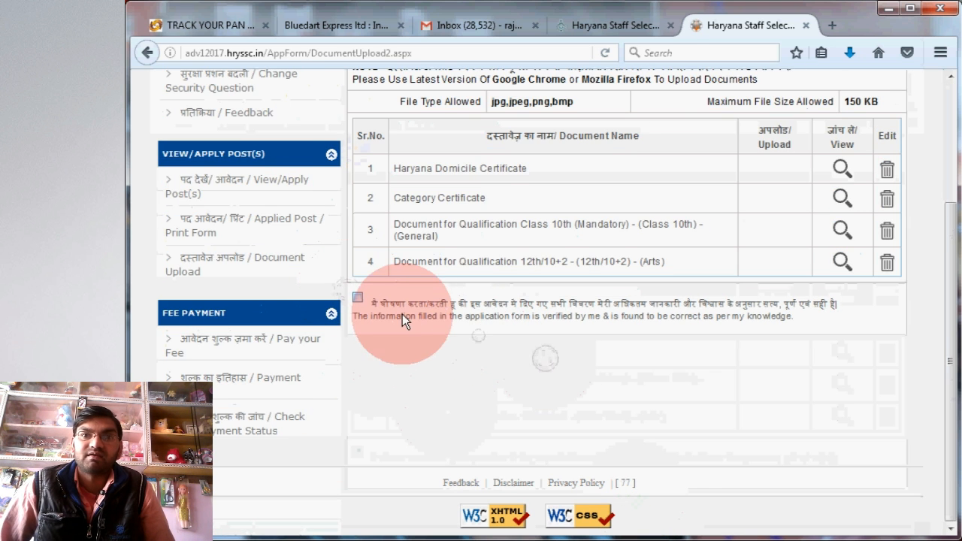
left_click(358, 297)
left_click(617, 343)
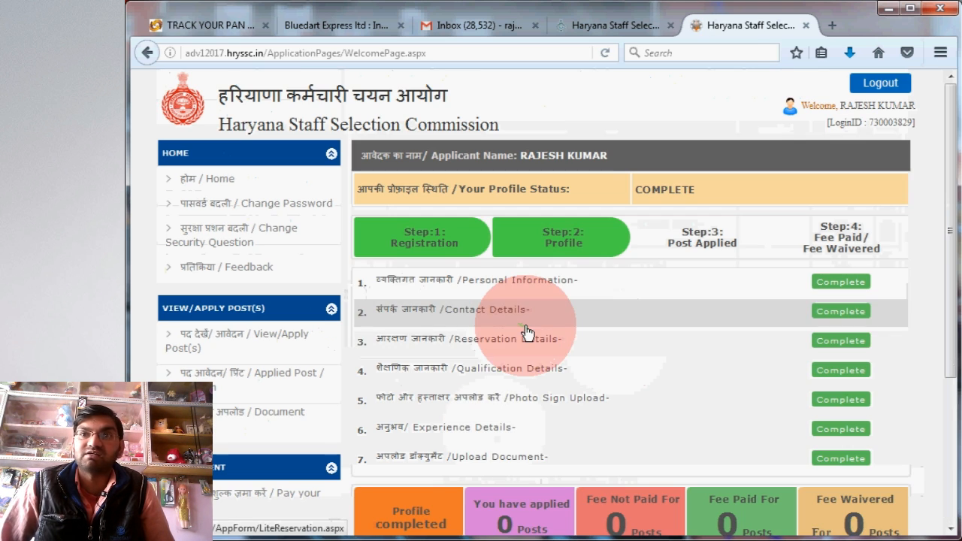
Step: Open the printable profile from the dashboard showing all sections Complete
scroll(900, 181, "down", 5)
scroll(842, 221, "up", 5)
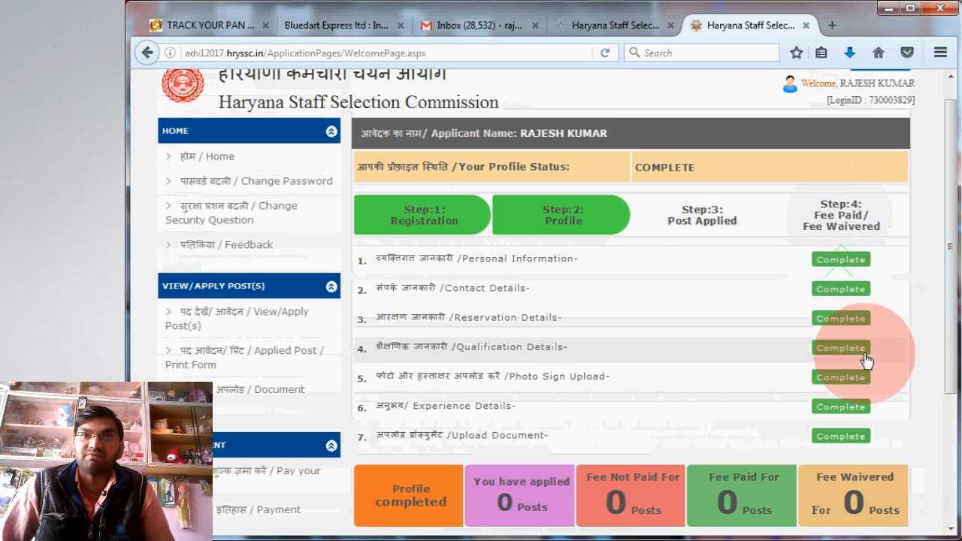
scroll(844, 386, "down", 3)
left_click(604, 444)
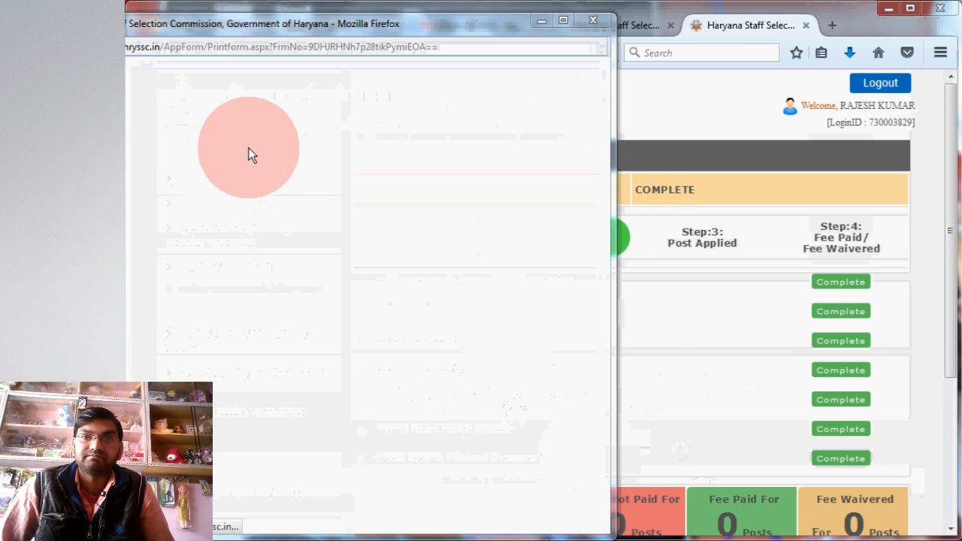
Step: Cancel printing, look over the Profile Details form, then close it back to the dashboard
mouse_move(393, 30)
left_mouse_down()
mouse_move(434, 31)
mouse_move(401, 23)
left_mouse_up()
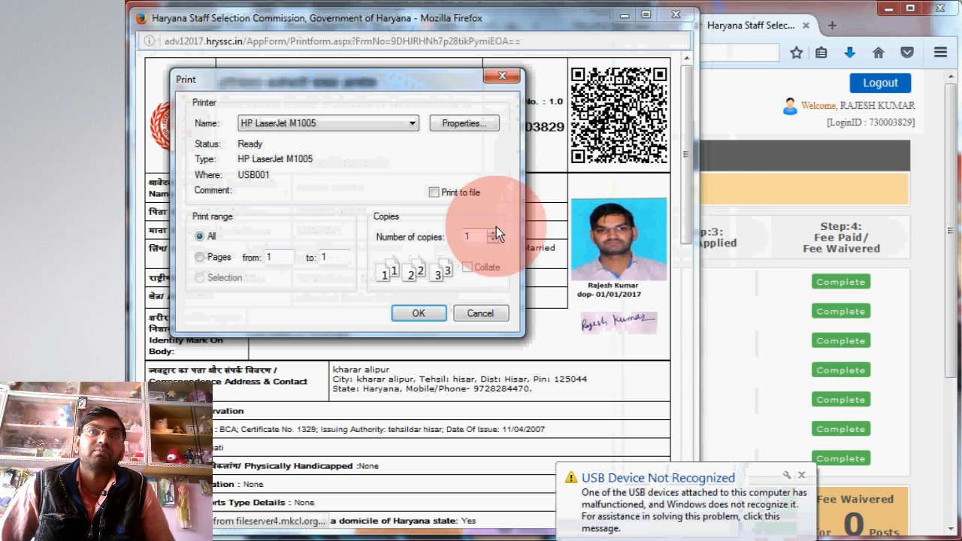
left_click(481, 312)
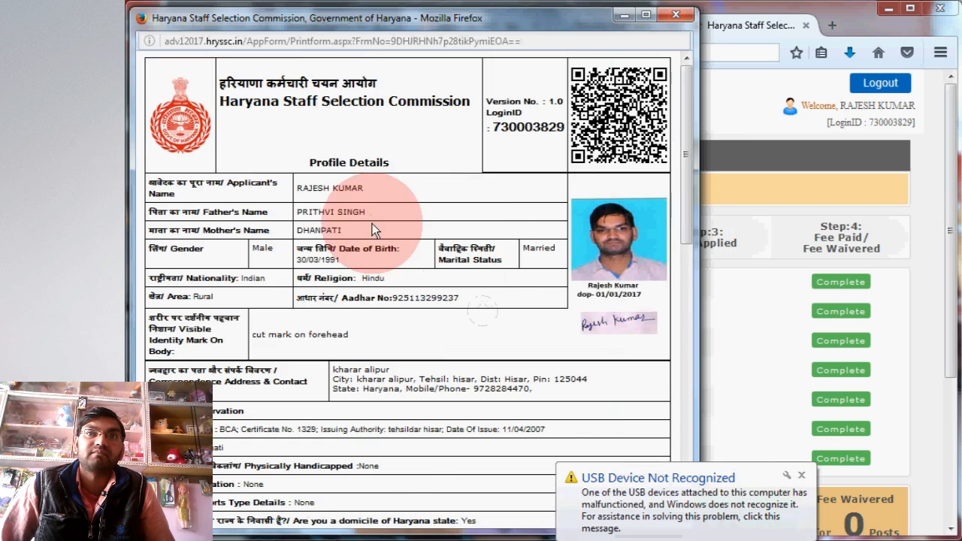
scroll(372, 223, "down", 10)
scroll(373, 221, "up", 10)
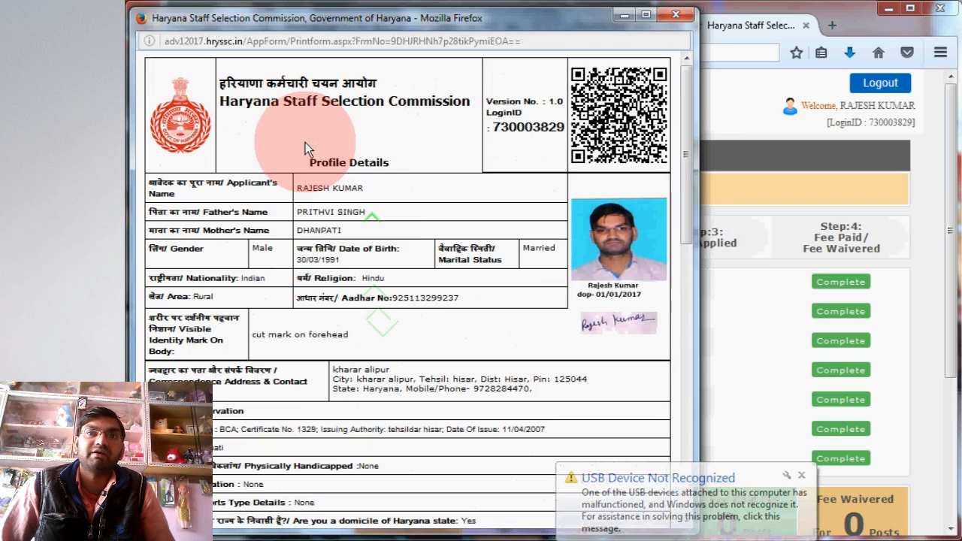
left_click_drag(319, 198, 378, 205)
left_click_drag(360, 232, 428, 247)
left_click_drag(399, 298, 455, 312)
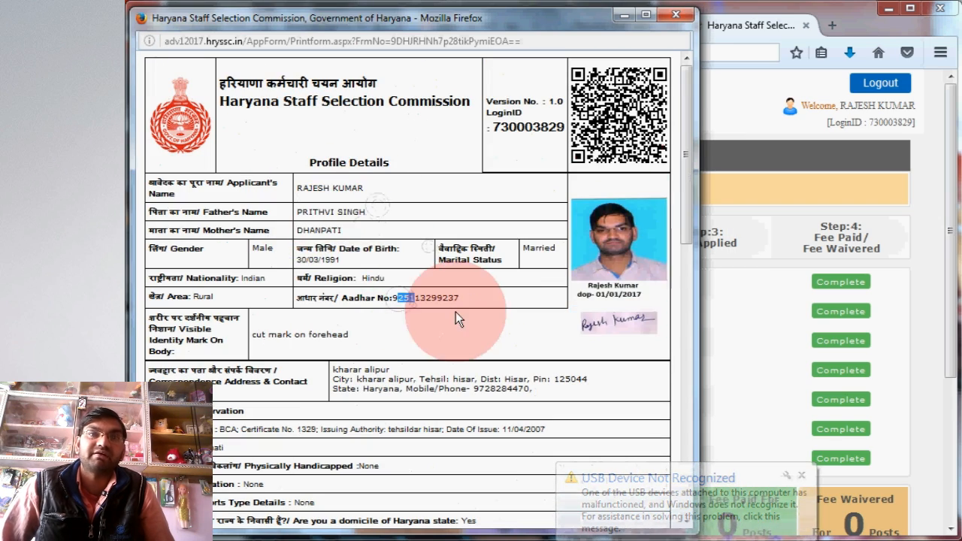
left_click(676, 14)
scroll(601, 331, "down", 2)
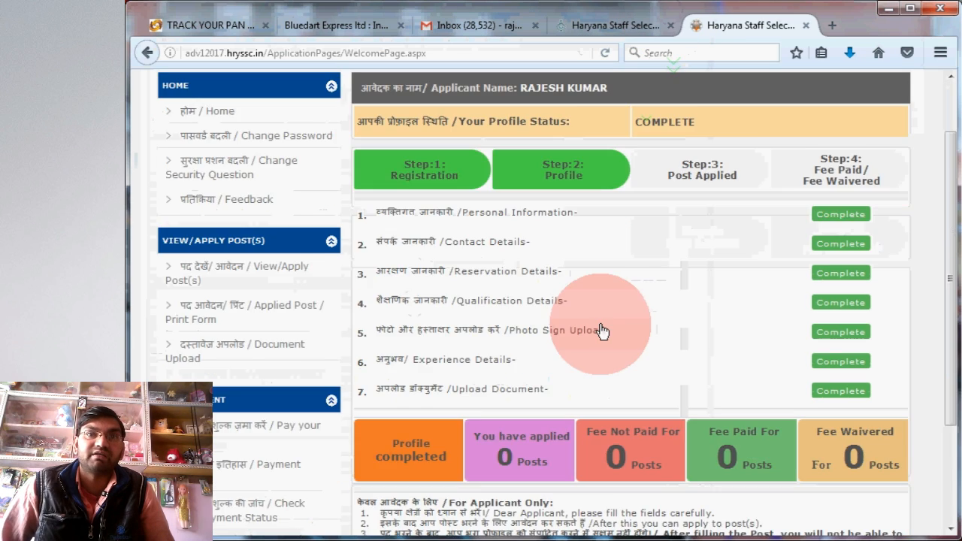
scroll(602, 330, "down", 4)
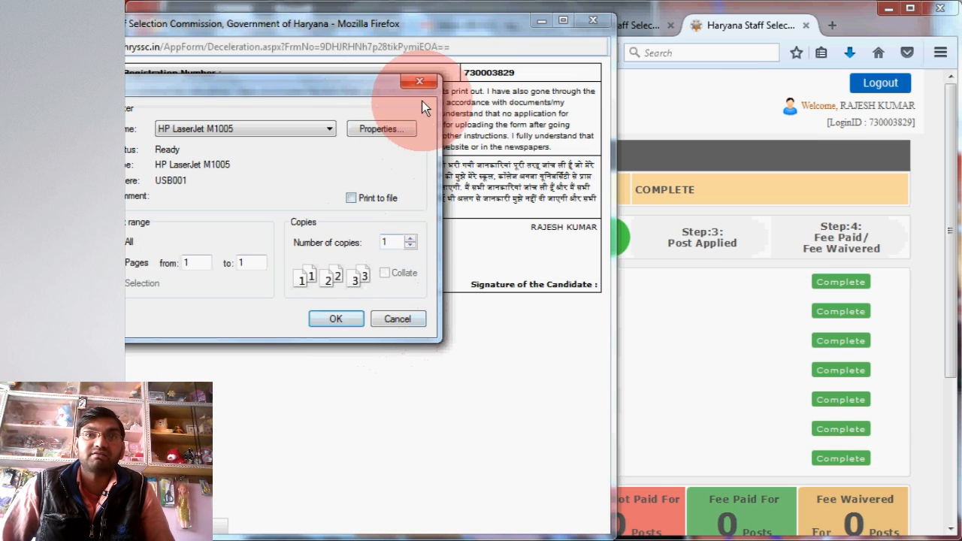
Step: Close the printable declaration and go to the Declaration Certificate upload page (150 KB limit)
left_click(418, 82)
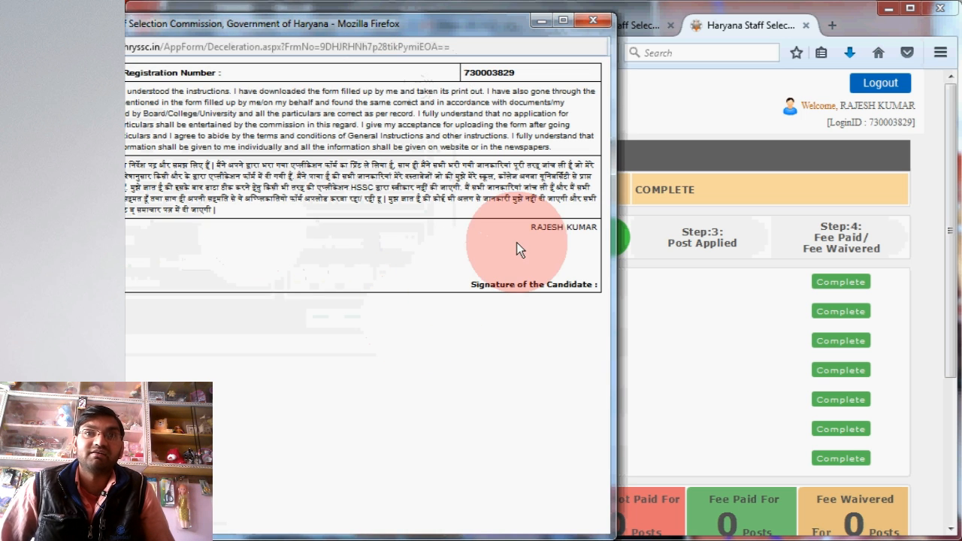
left_click(592, 22)
scroll(693, 451, "down", 3)
left_click(714, 451)
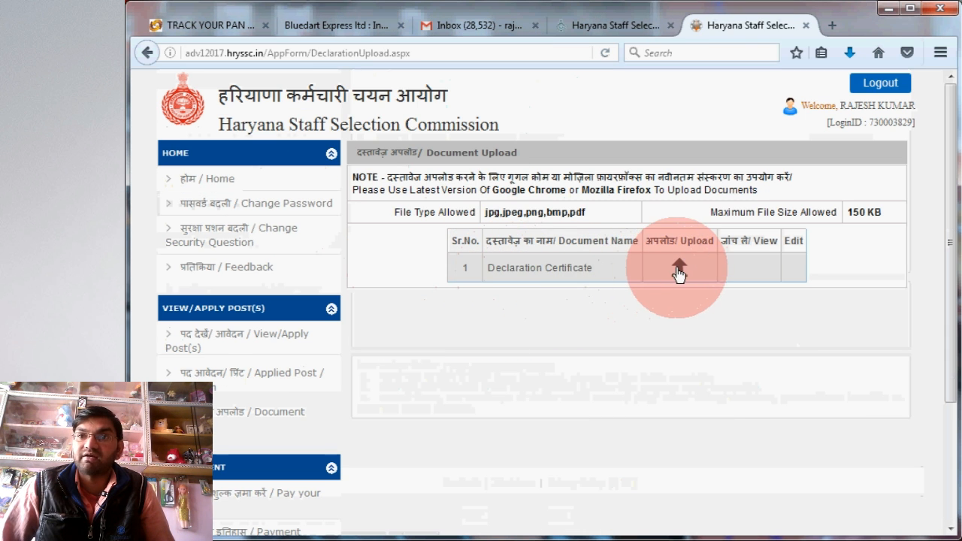
Step: Upload the signed declaration jpg as the Declaration Certificate, then open the posts available to apply for
left_click(679, 268)
left_click(566, 291)
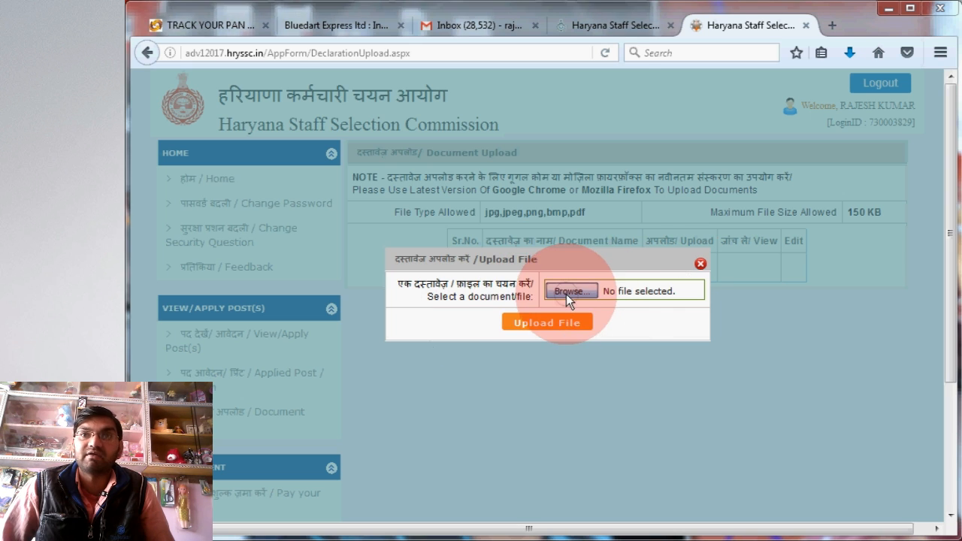
left_click(385, 239)
key("r")
double_click(333, 355)
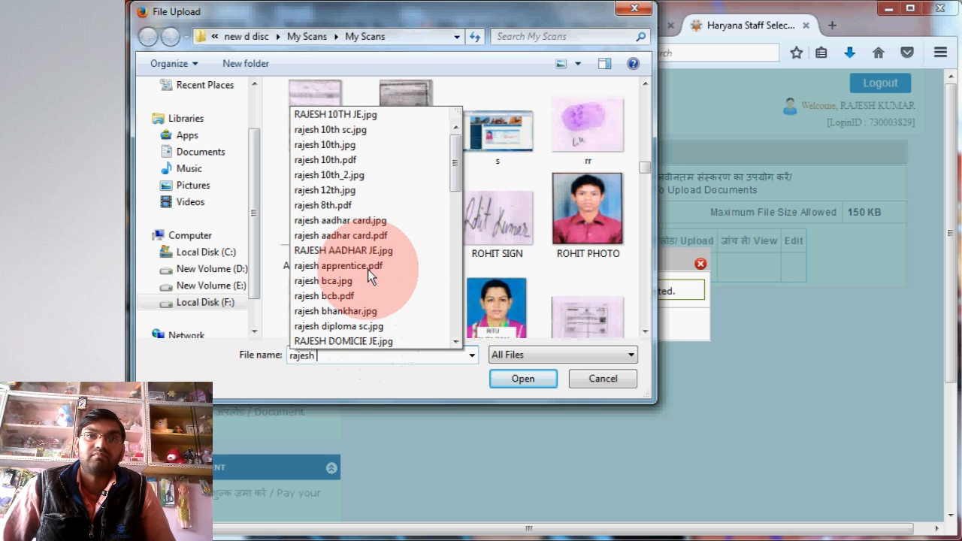
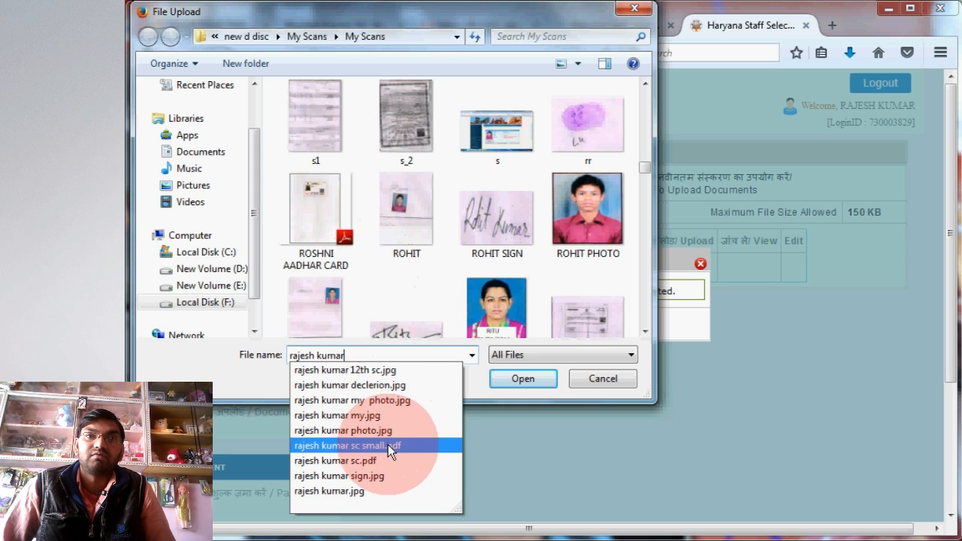
left_click(378, 383)
left_click(503, 384)
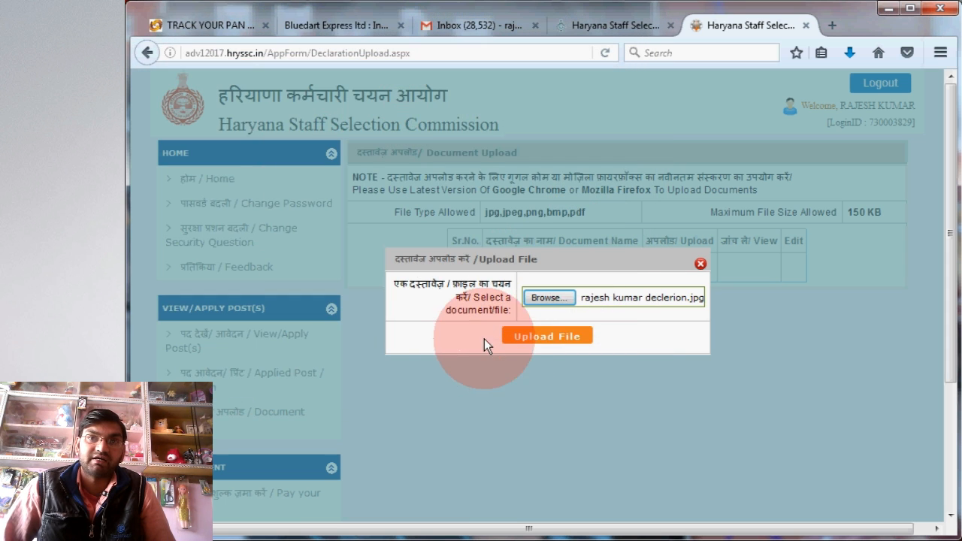
left_click(557, 340)
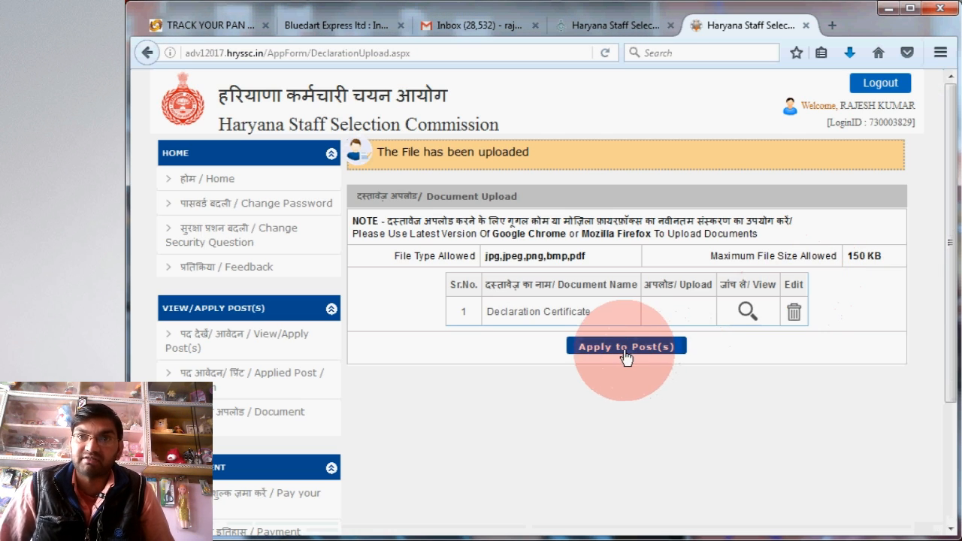
left_click(636, 354)
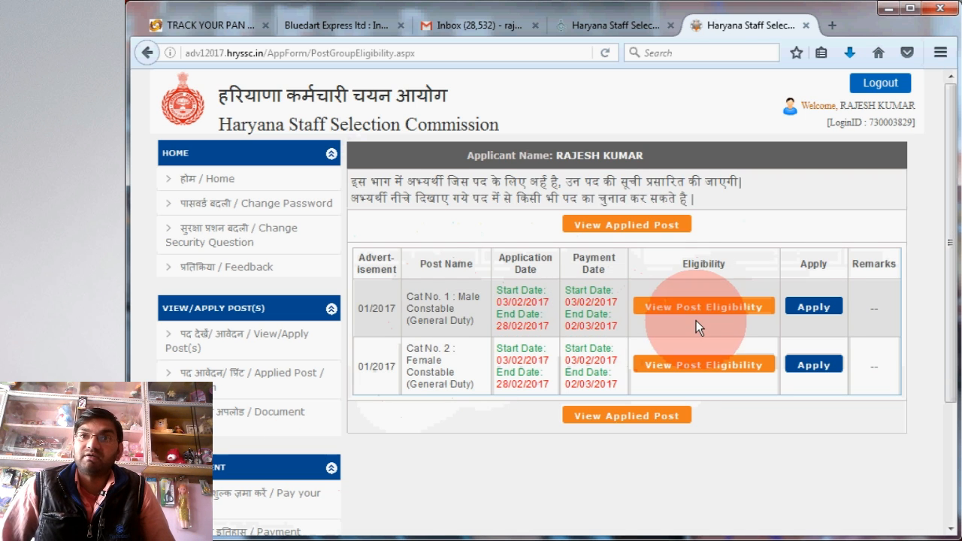
Step: Apply for Male Constable with height 170 cm and chest 80/86 cm, and save
left_click(813, 307)
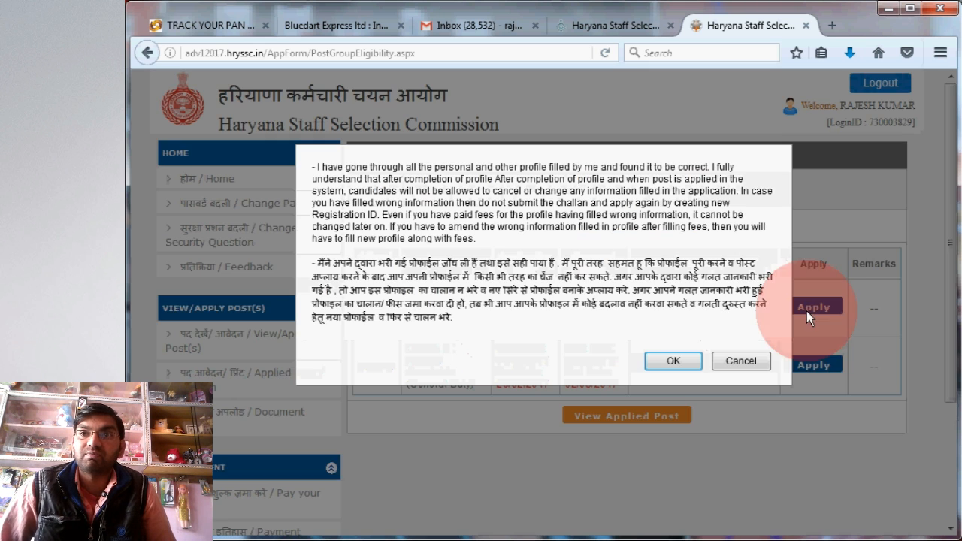
left_click(661, 361)
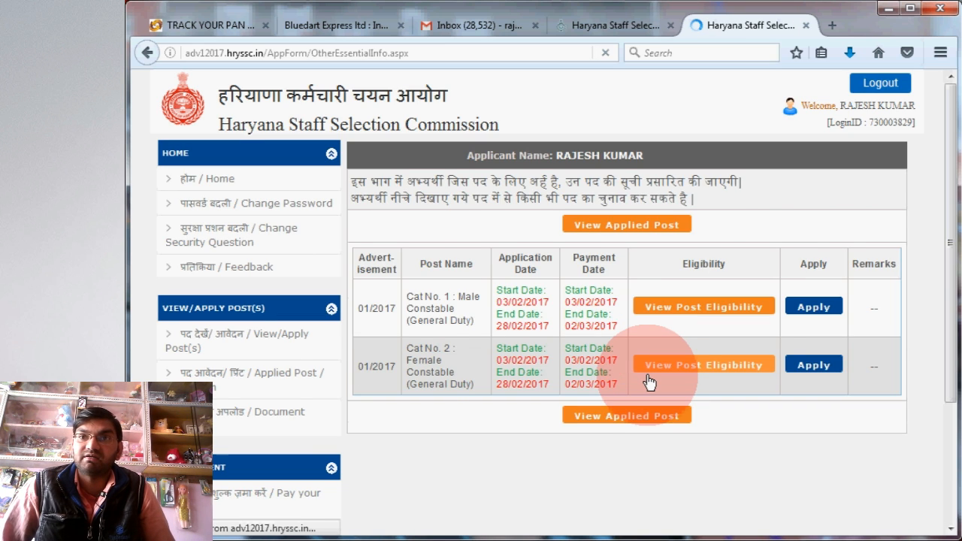
scroll(654, 355, "down", 4)
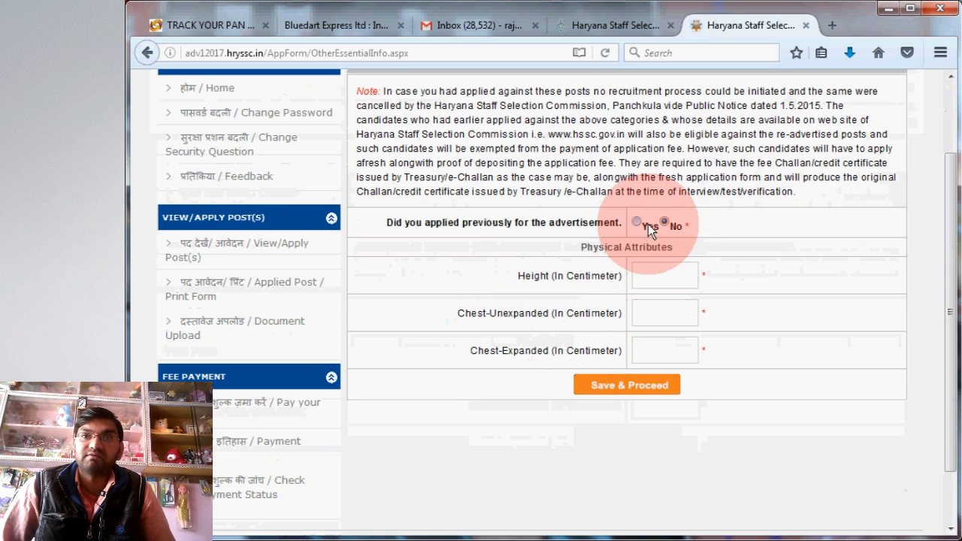
left_click(666, 278)
type("1")
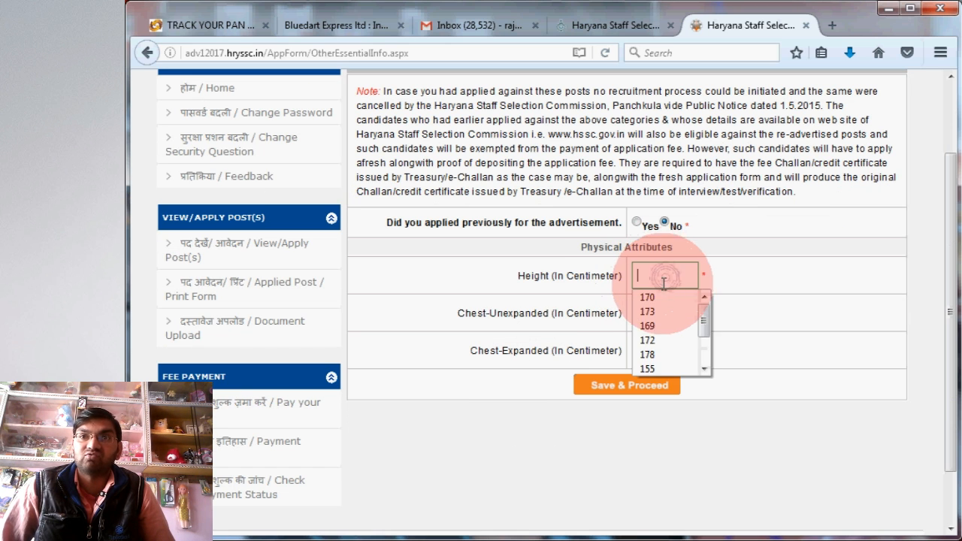
left_click(664, 299)
left_click(660, 303)
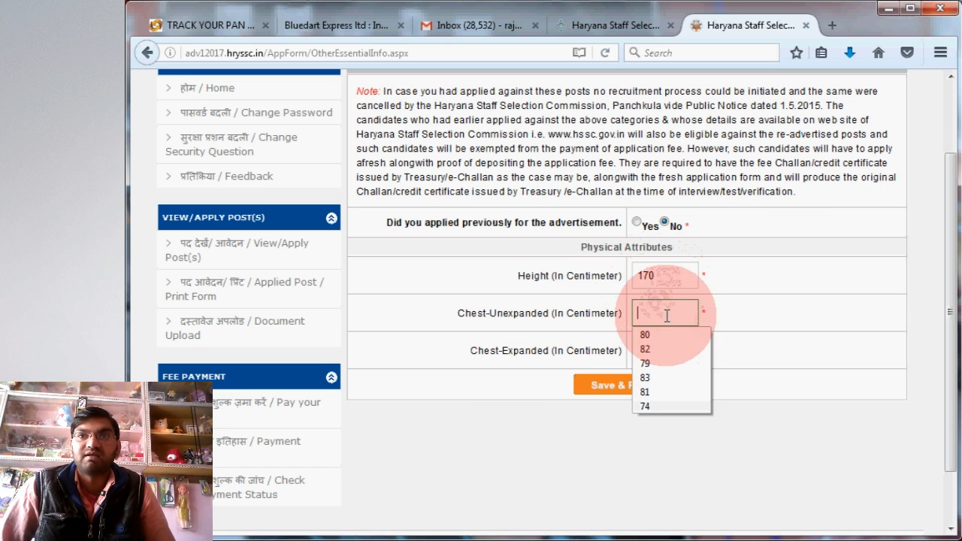
left_click(653, 336)
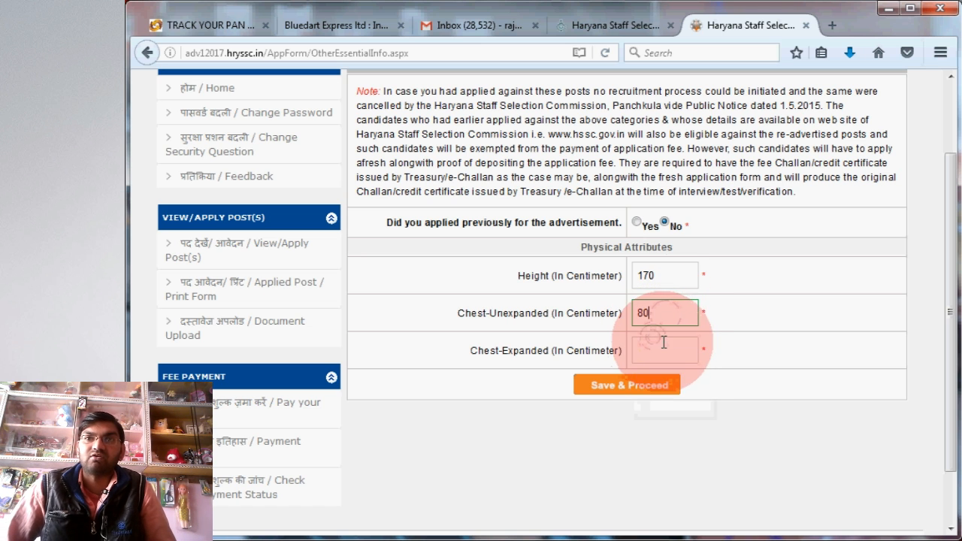
left_click(665, 350)
left_click(664, 388)
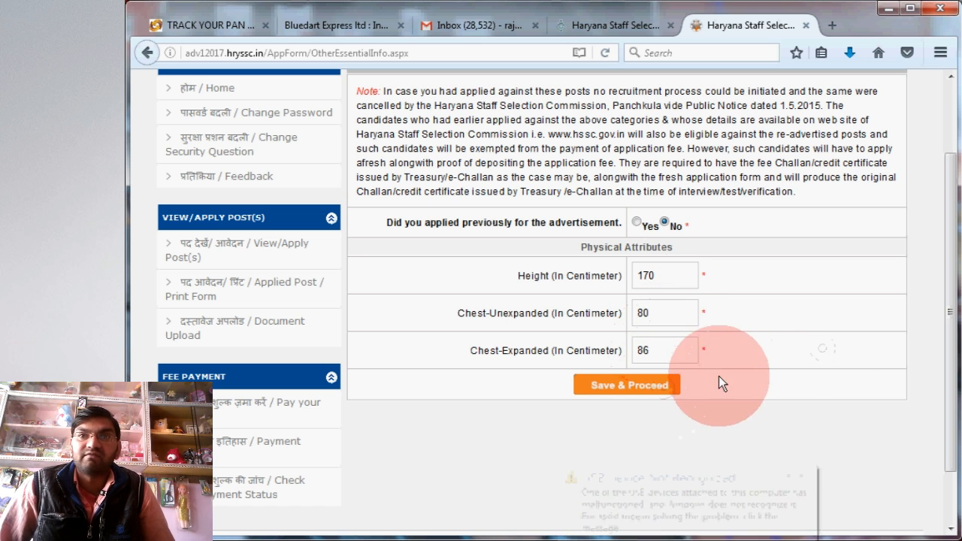
left_click(646, 385)
left_click(876, 361)
Step: Check Male Constable eligibility (10+2) and mismatch reasons, then reapply and accept the declaration
left_click_drag(556, 163, 379, 151)
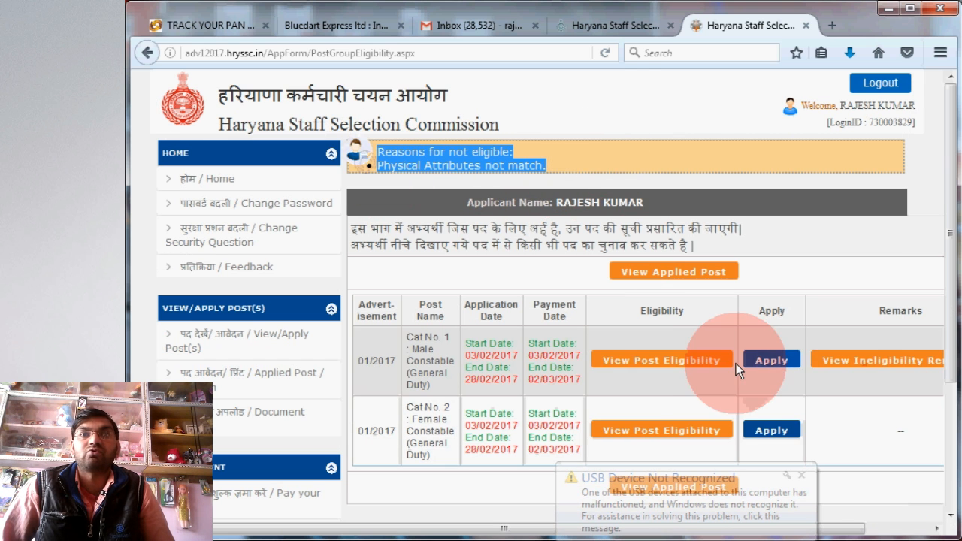
left_click(682, 364)
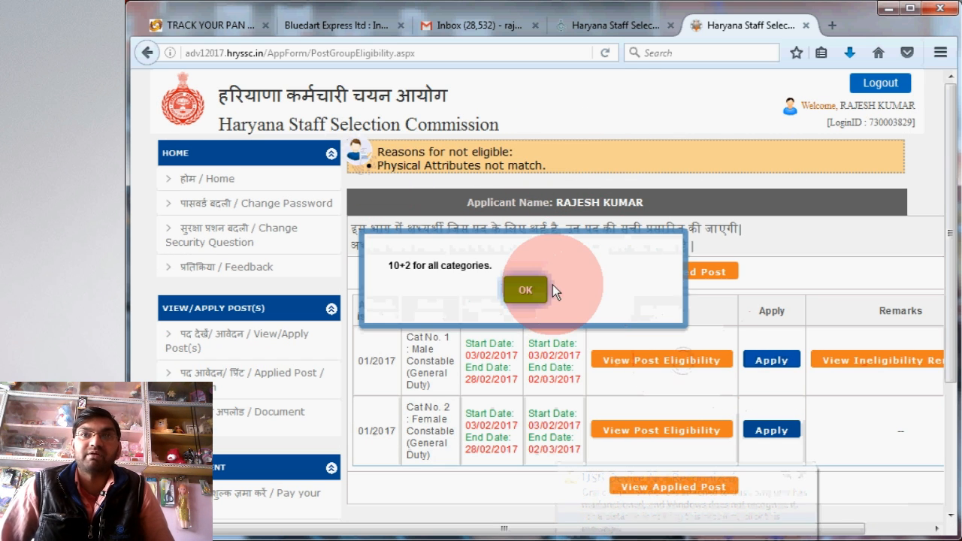
left_click(525, 300)
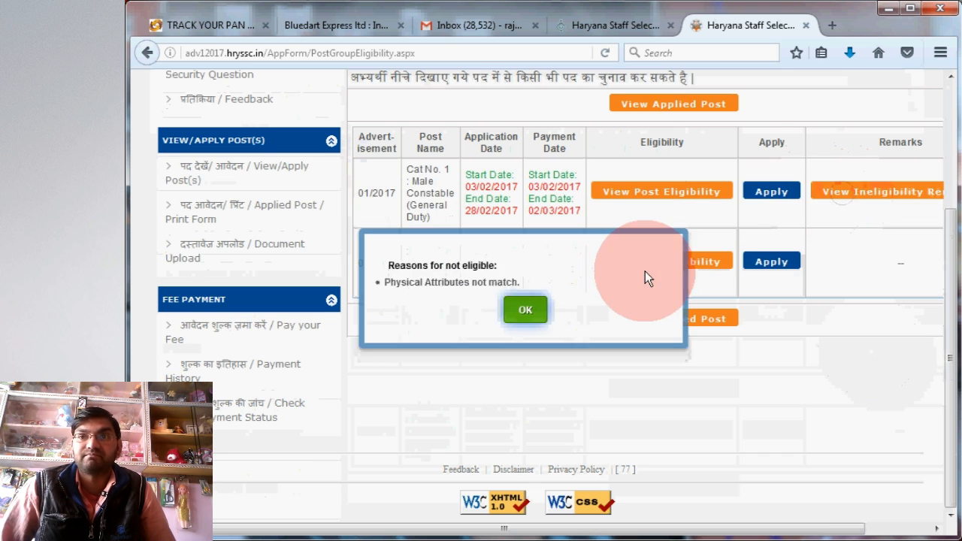
left_click(527, 311)
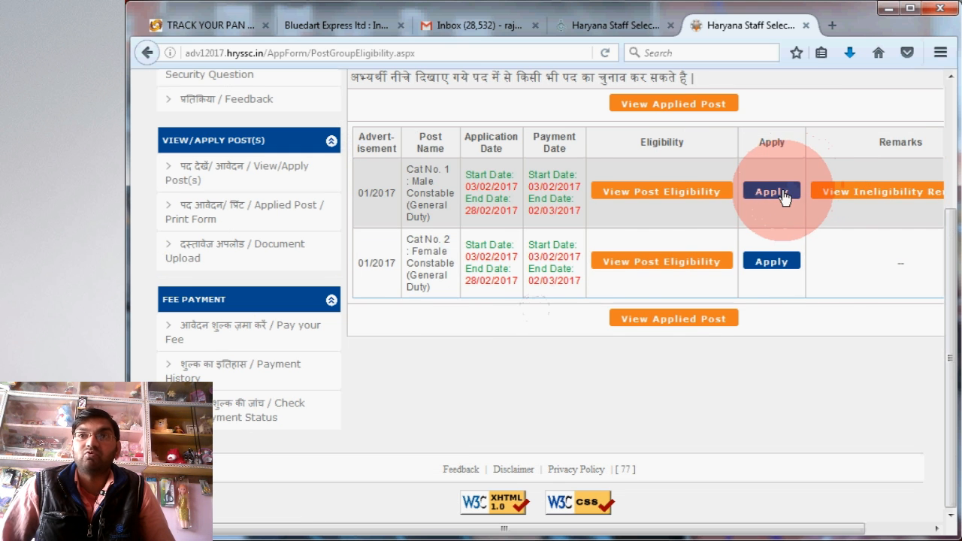
left_click(782, 193)
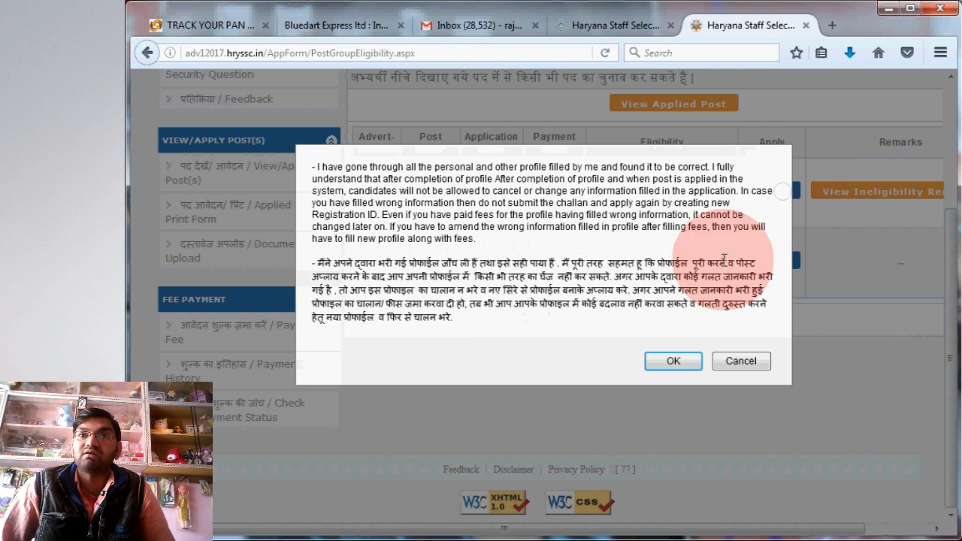
left_click(680, 360)
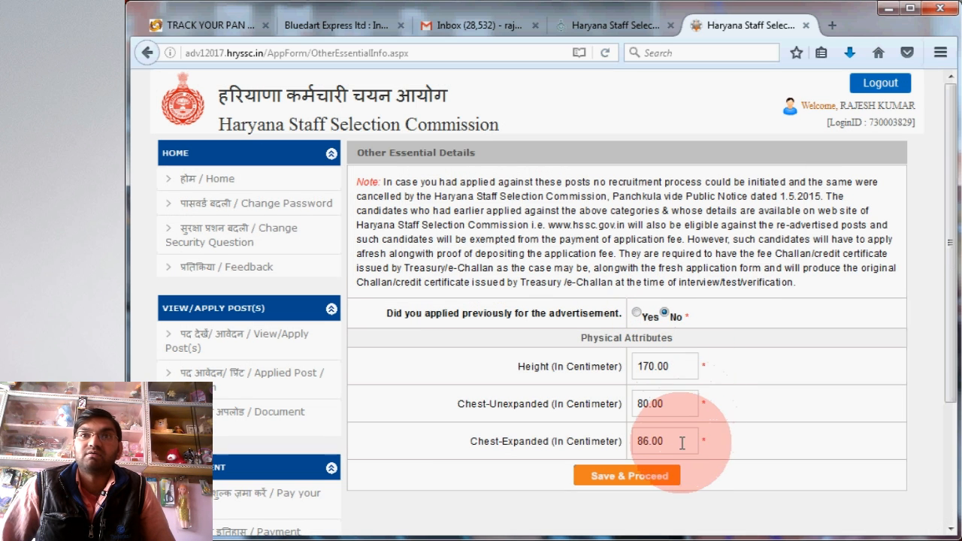
Step: Change height to 176 cm and unexpanded chest to 81 cm, then save and proceed
left_click_drag(650, 369, 612, 371)
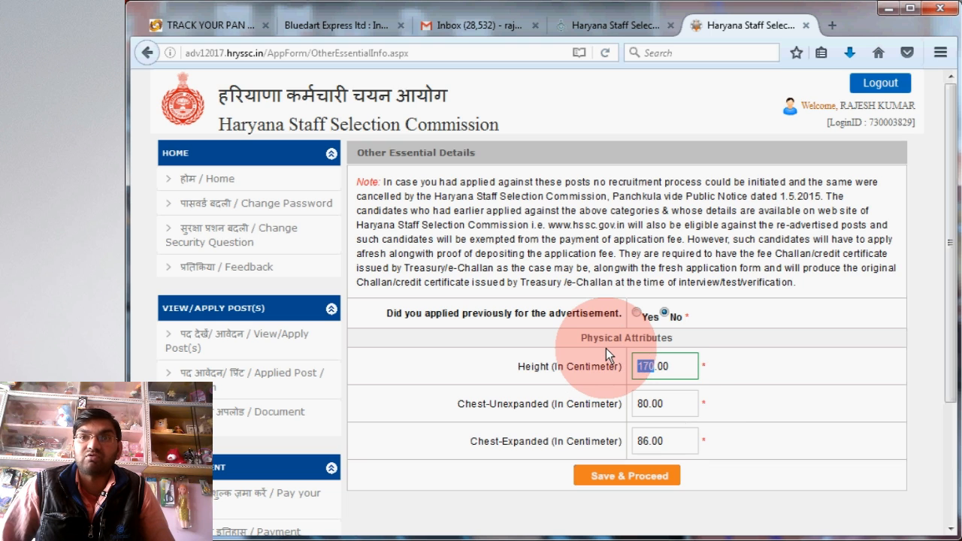
type("176")
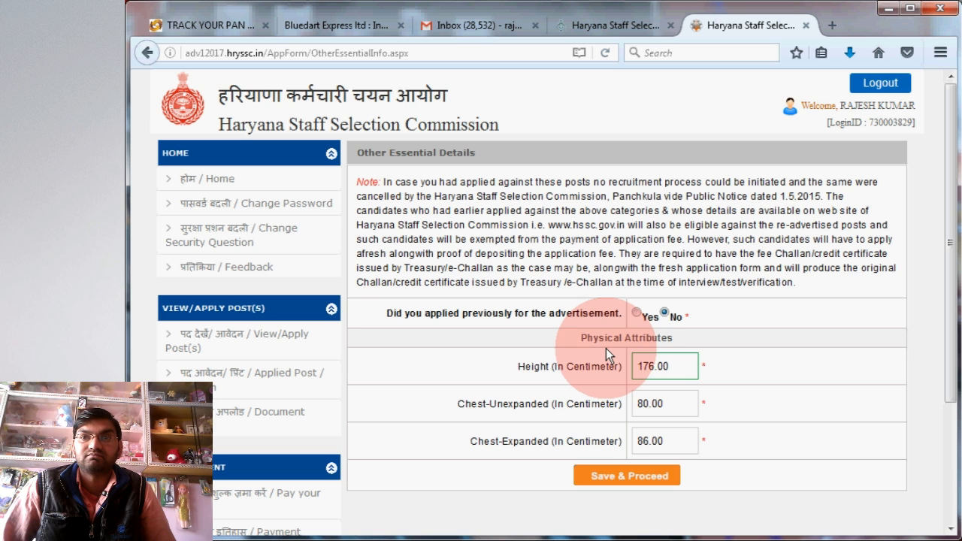
left_click(645, 404)
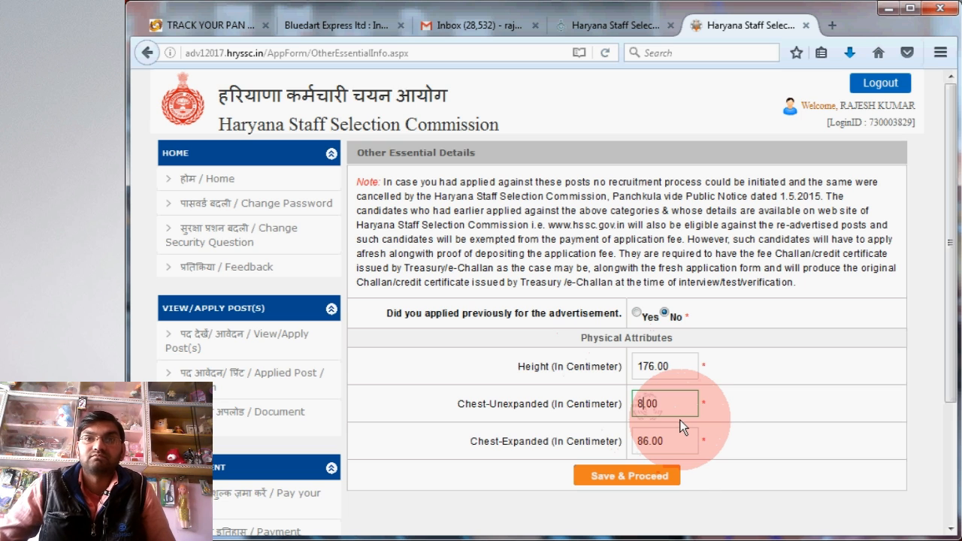
type("1")
left_click(658, 478)
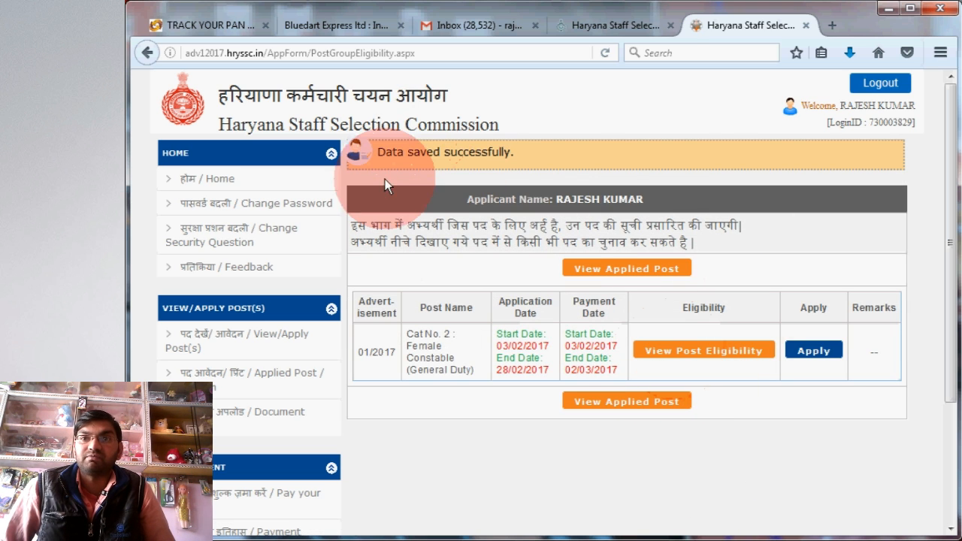
Step: Open View Applied Post to see Cat No. 1 Male Constable listed as Applied, Not Paid
left_click_drag(379, 156, 569, 160)
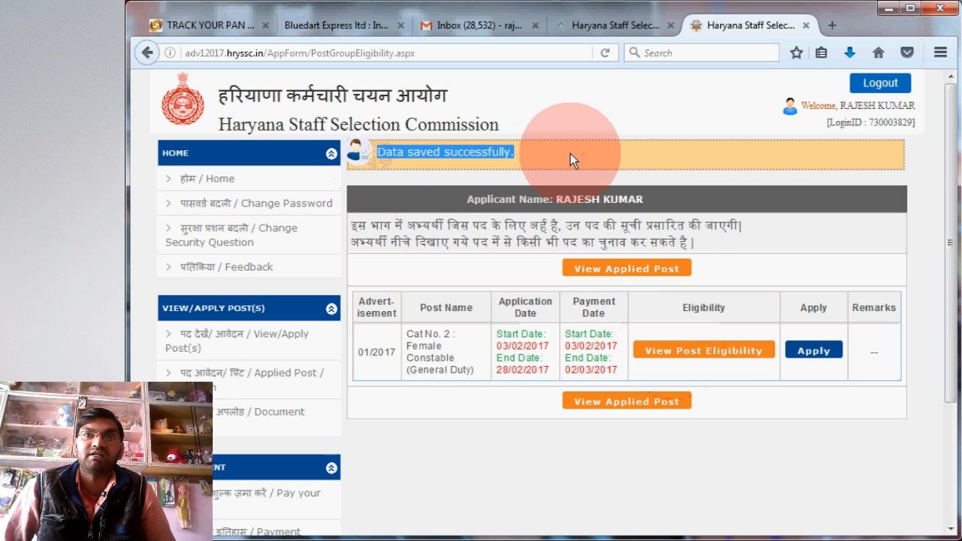
left_click(543, 148)
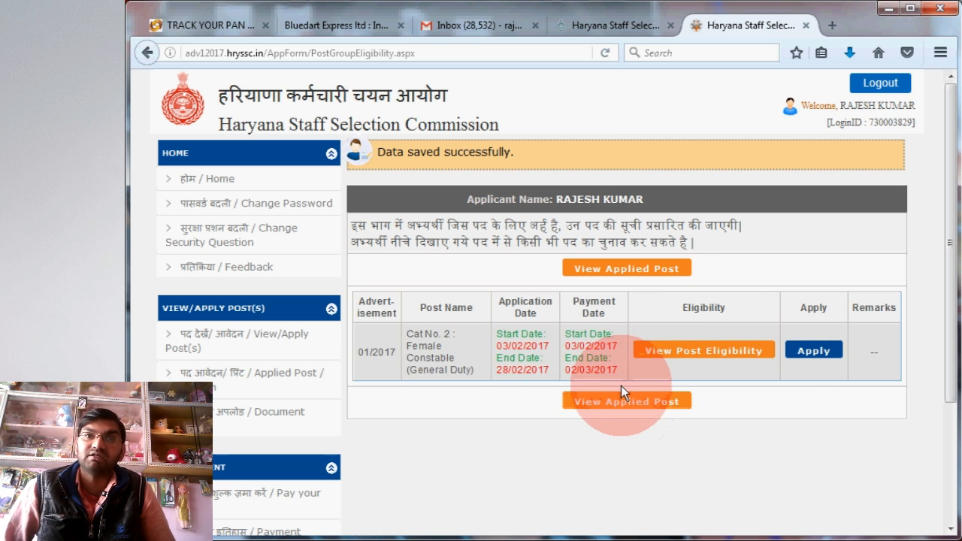
left_click(647, 405)
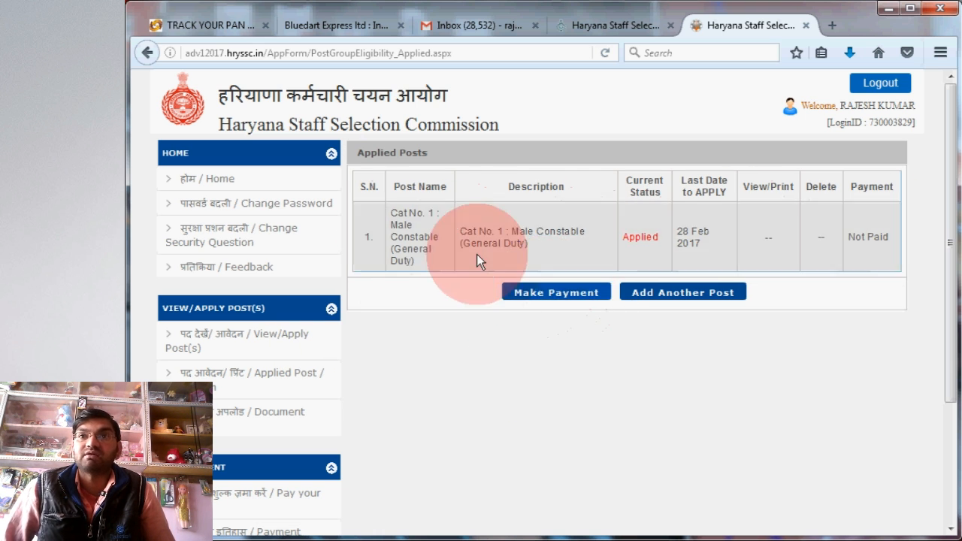
Step: Add the ₹25 Male Constable fee to the Fee Cart and proceed to payment mode selection
left_click(564, 294)
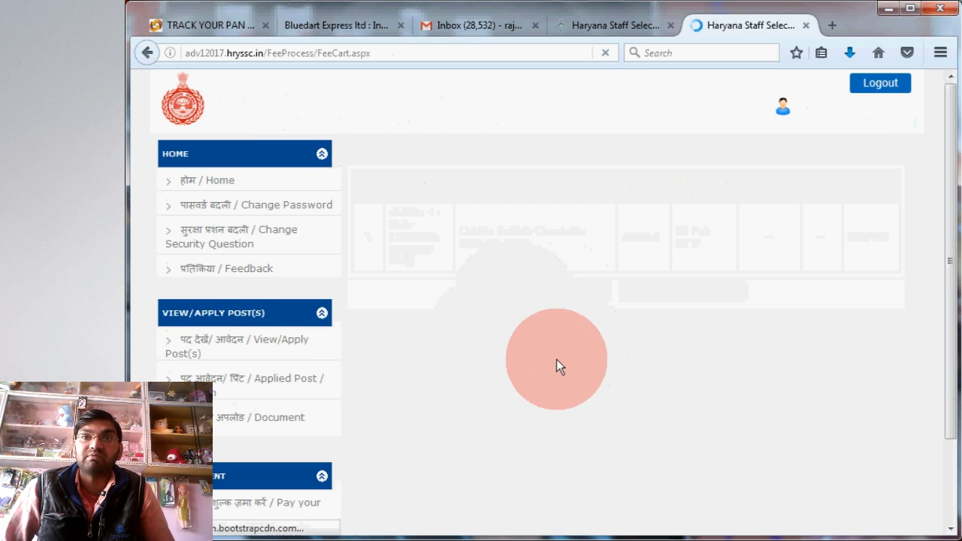
left_click(360, 275)
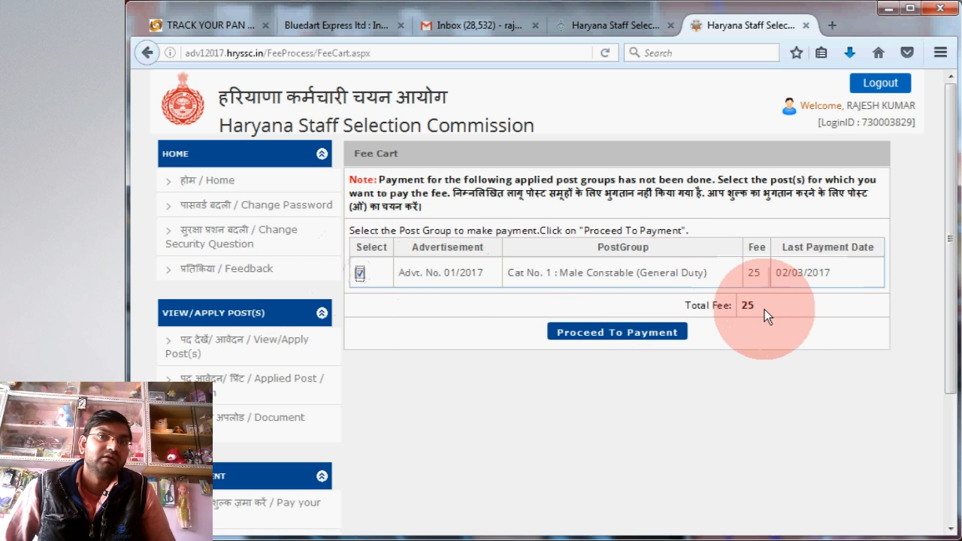
left_click(641, 339)
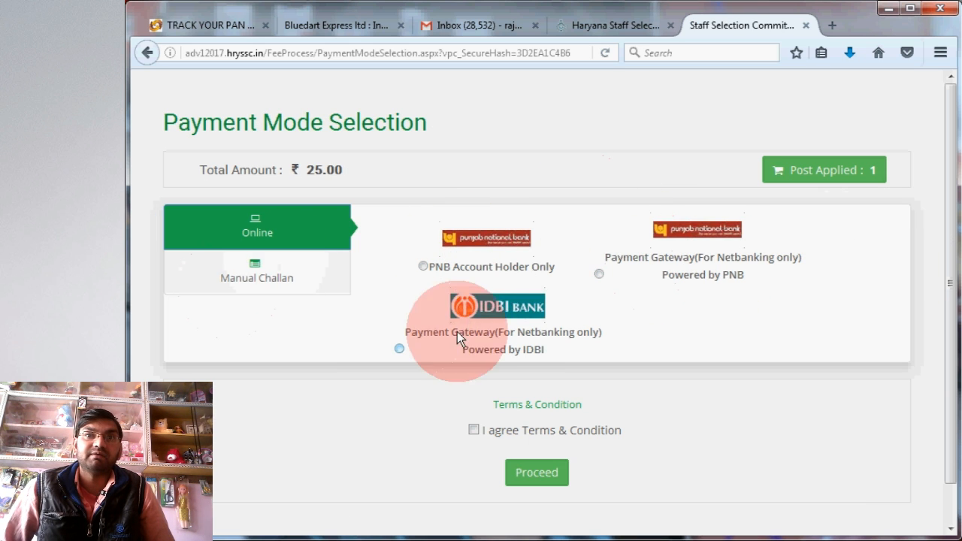
Step: Choose the PNB Payment Gateway, accept the terms, and confirm redirecting to the NIC payment site
left_click(599, 274)
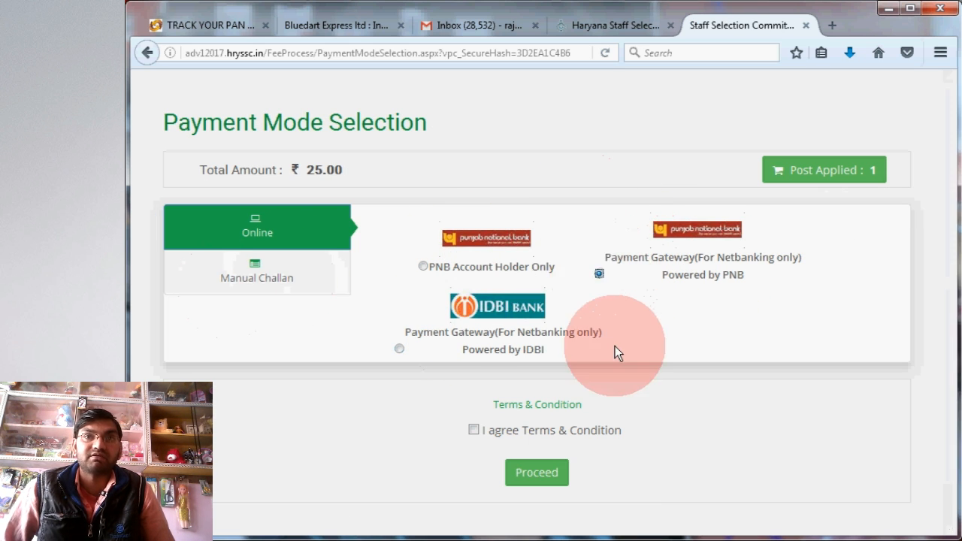
left_click(523, 231)
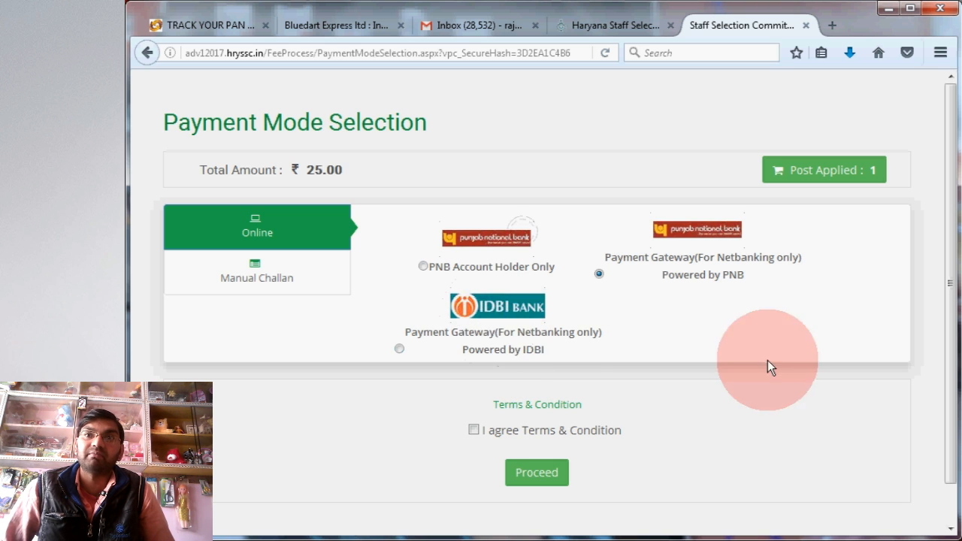
left_click(475, 430)
left_click(537, 472)
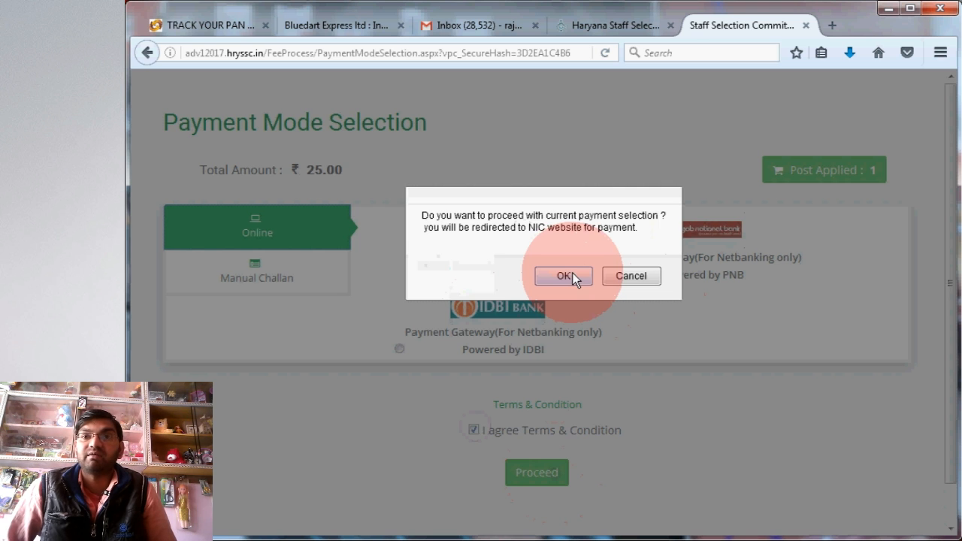
left_click(573, 277)
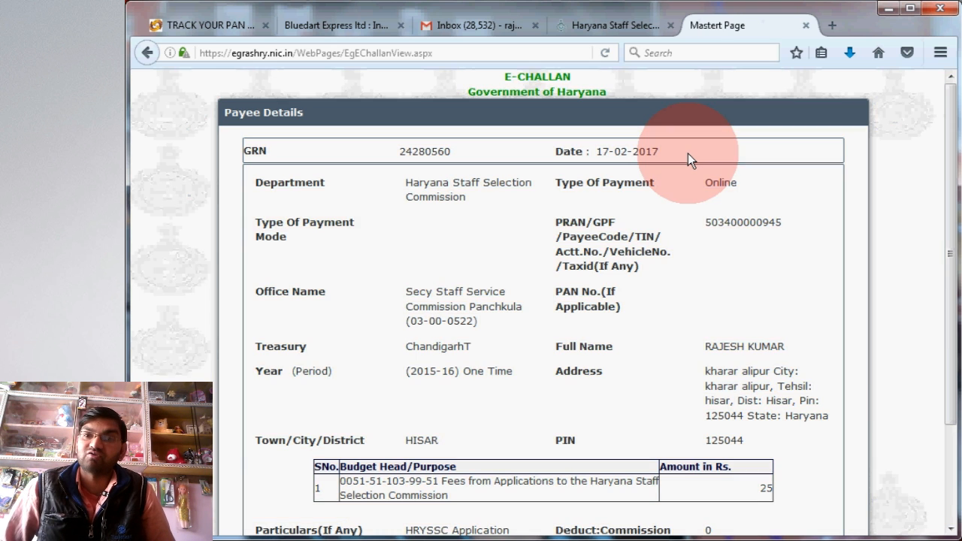
Step: Continue with the ₹25 e-Challan, confirm its details and acknowledge the GRN notice to reach PayUmoney
scroll(726, 233, "down", 3)
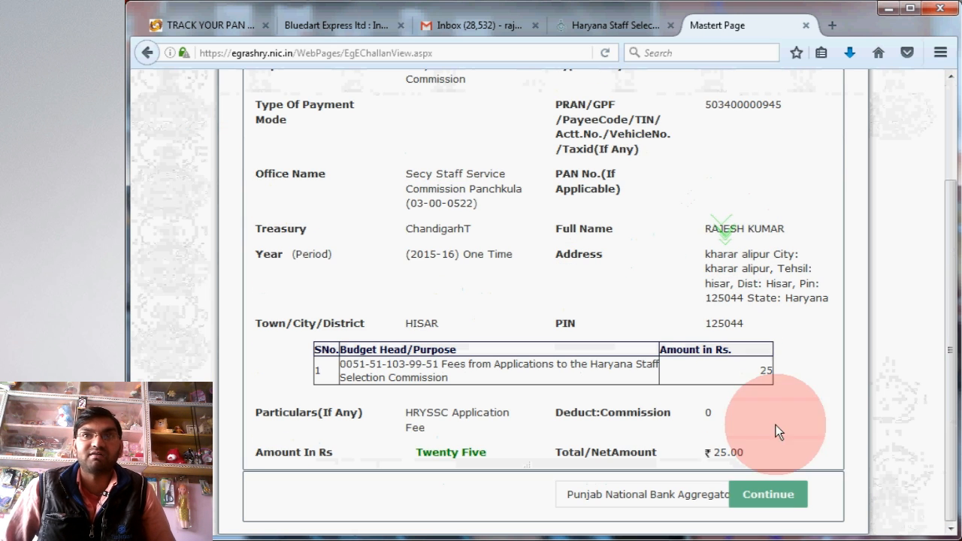
left_click(764, 492)
left_click(606, 274)
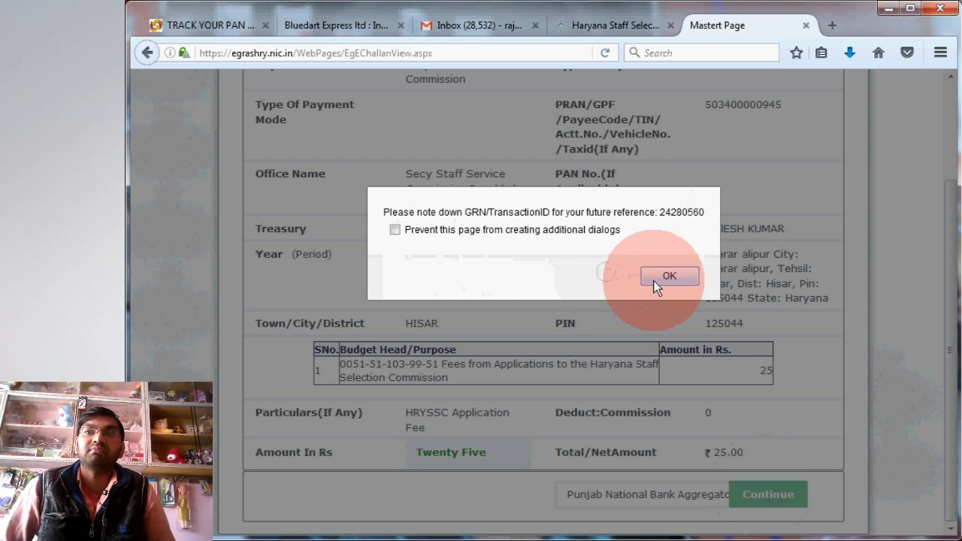
double_click(661, 213)
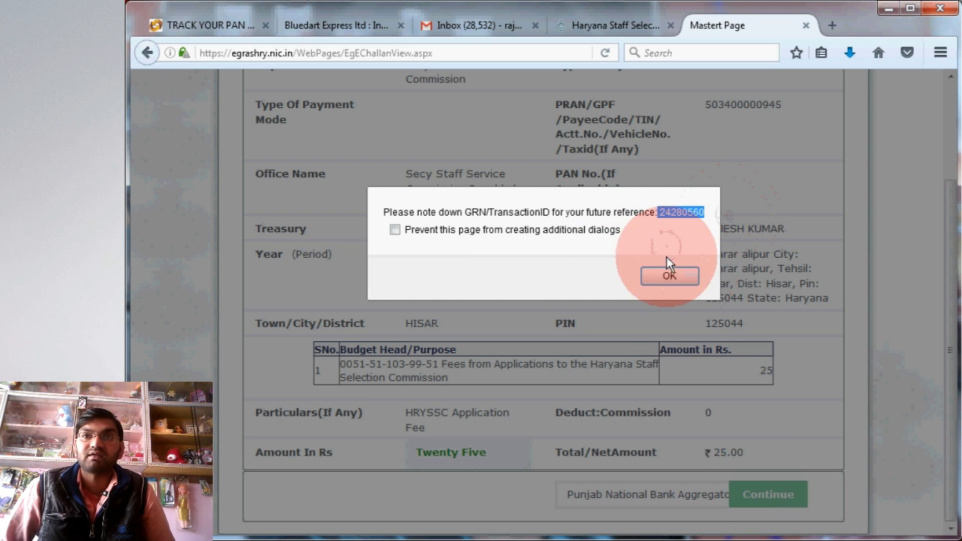
left_click(669, 276)
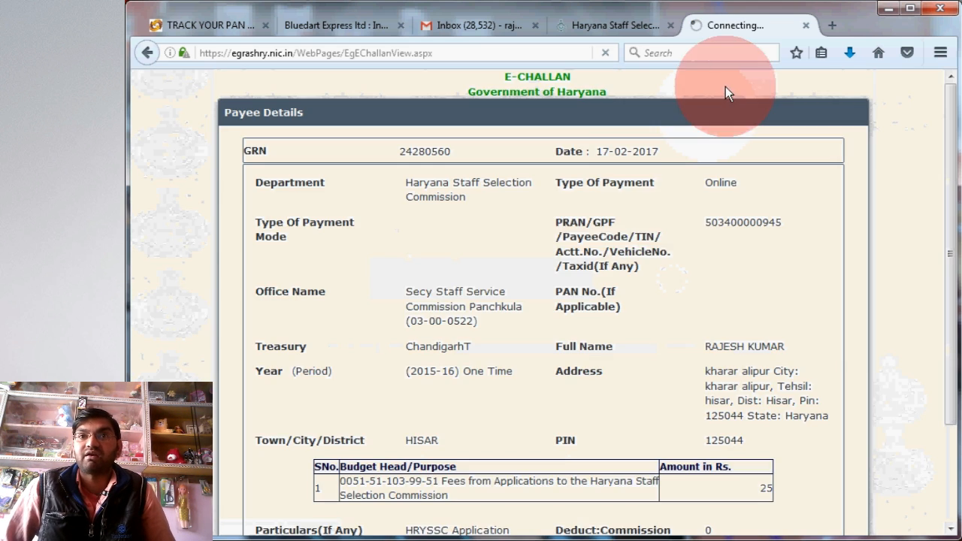
scroll(580, 182, "down", 3)
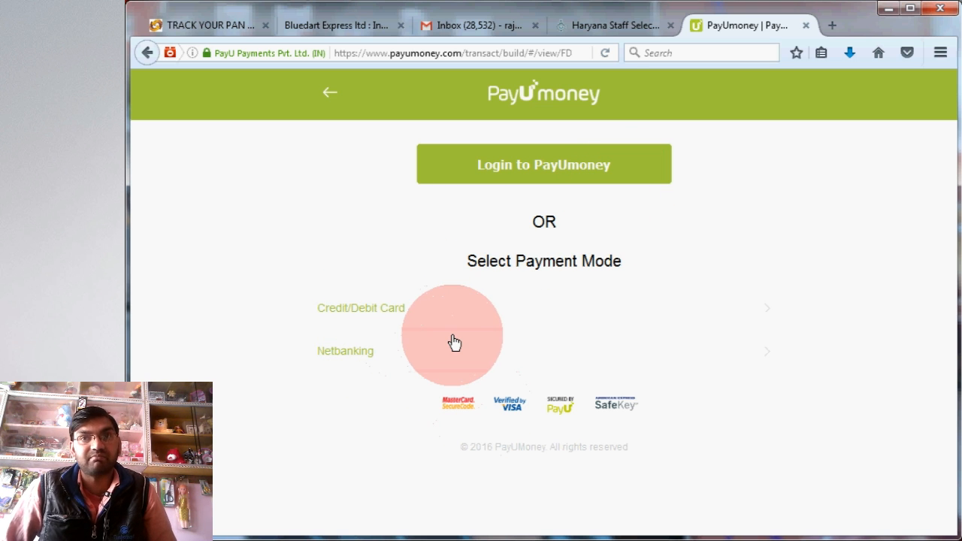
Step: Leave PayUmoney and review the Advt. 1/2017 dashboard showing one post applied
left_click(805, 26)
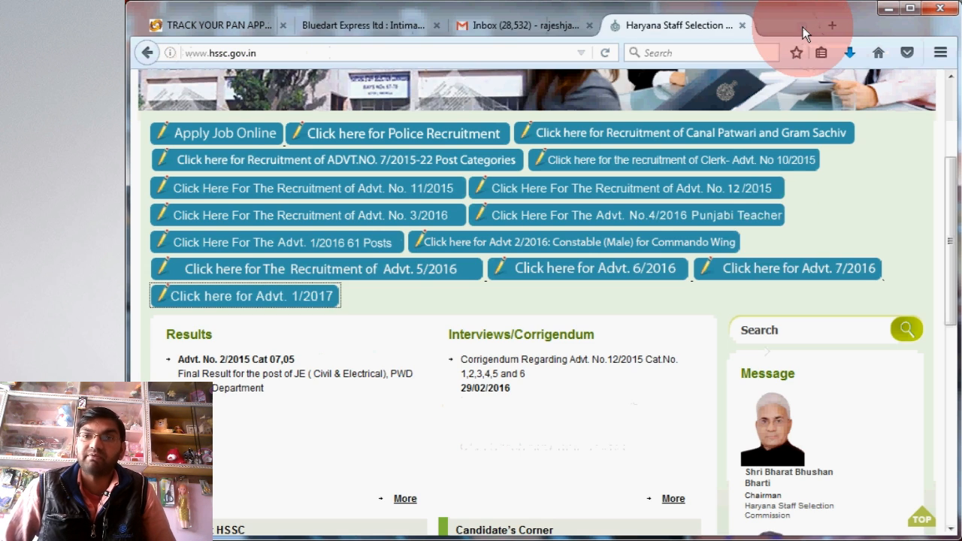
left_click(298, 296)
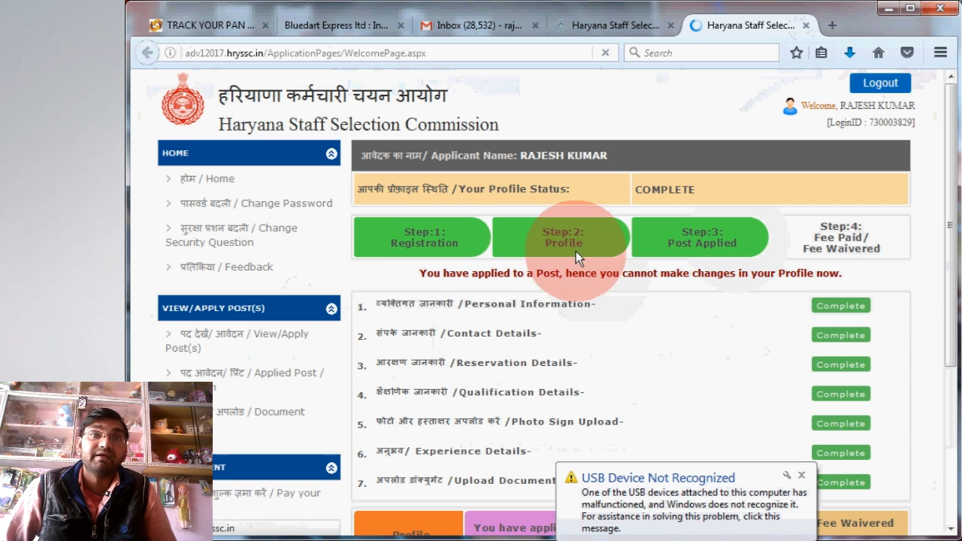
scroll(693, 322, "down", 5)
scroll(654, 301, "up", 5)
scroll(494, 333, "down", 5)
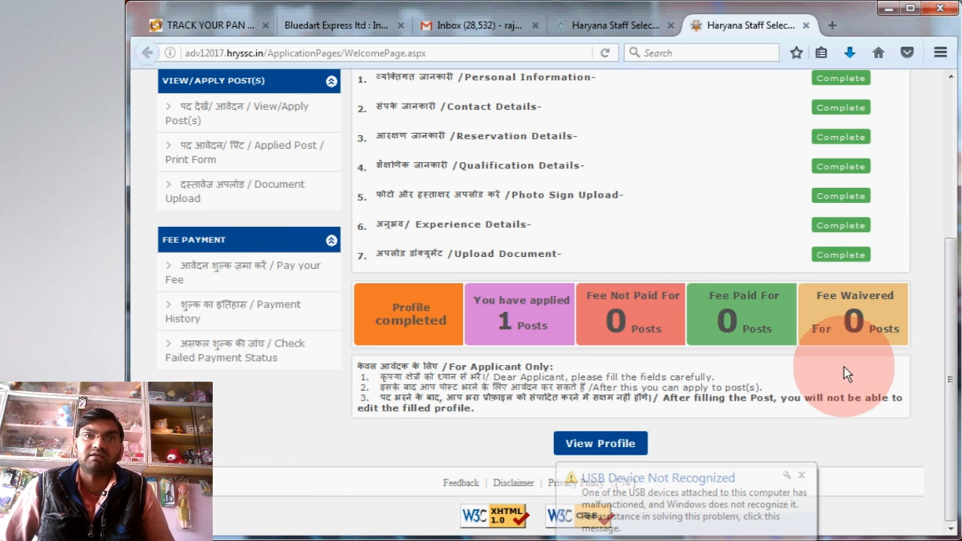
scroll(832, 388, "up", 5)
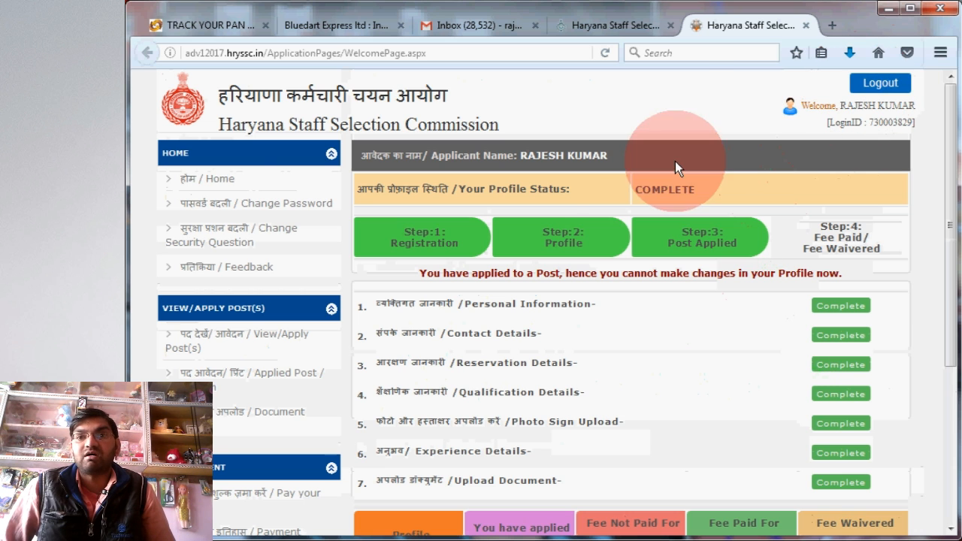
Step: Log out of the applicant account, returning to the portal home page
left_click_drag(240, 94, 475, 104)
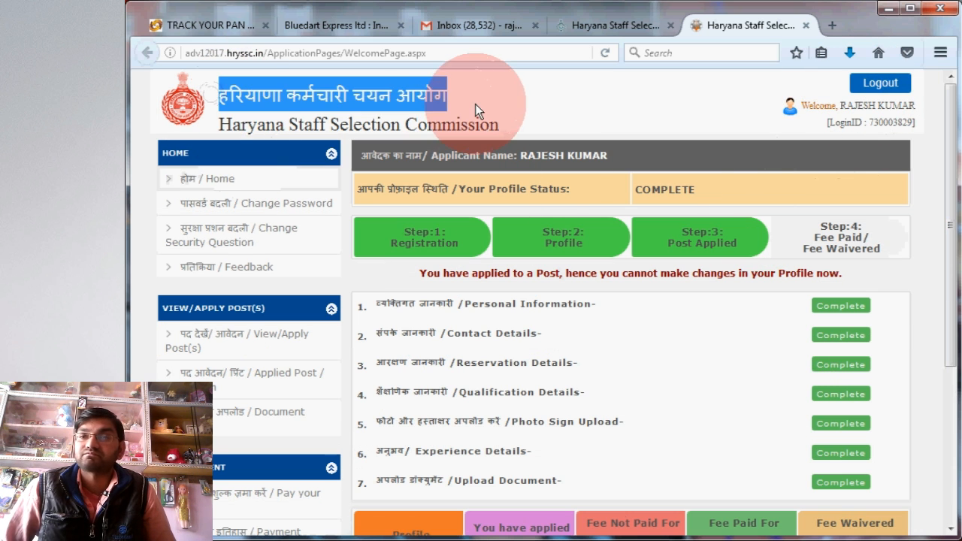
left_click(562, 74)
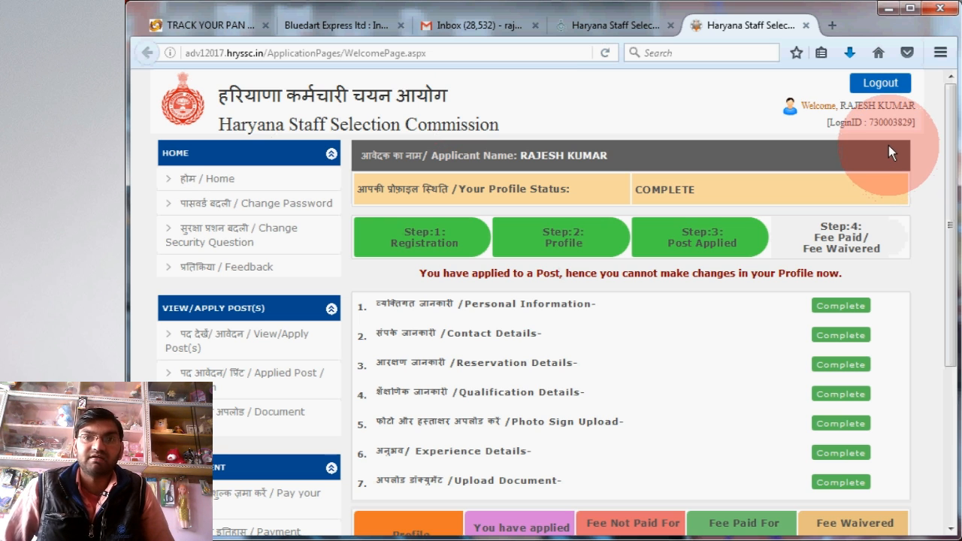
left_click(862, 88)
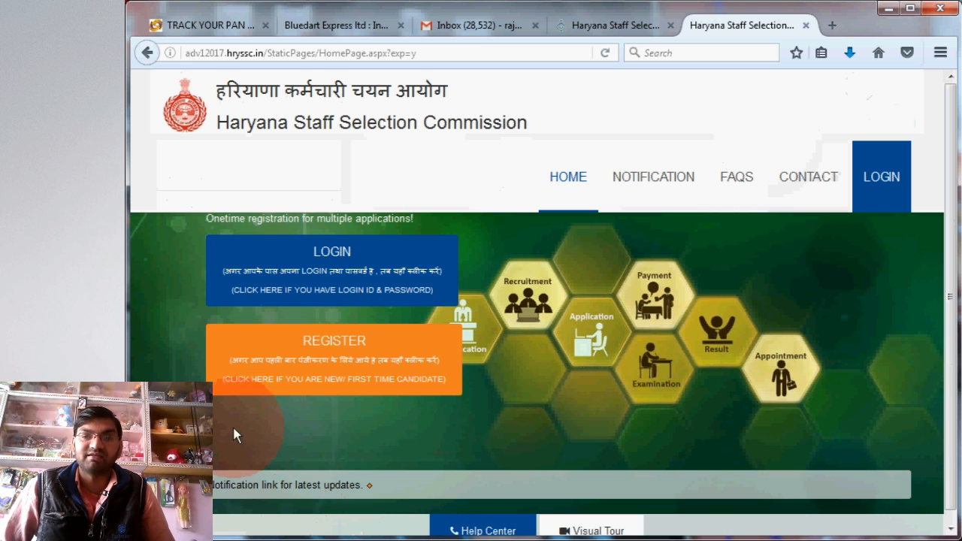
left_click_drag(114, 537, 124, 230)
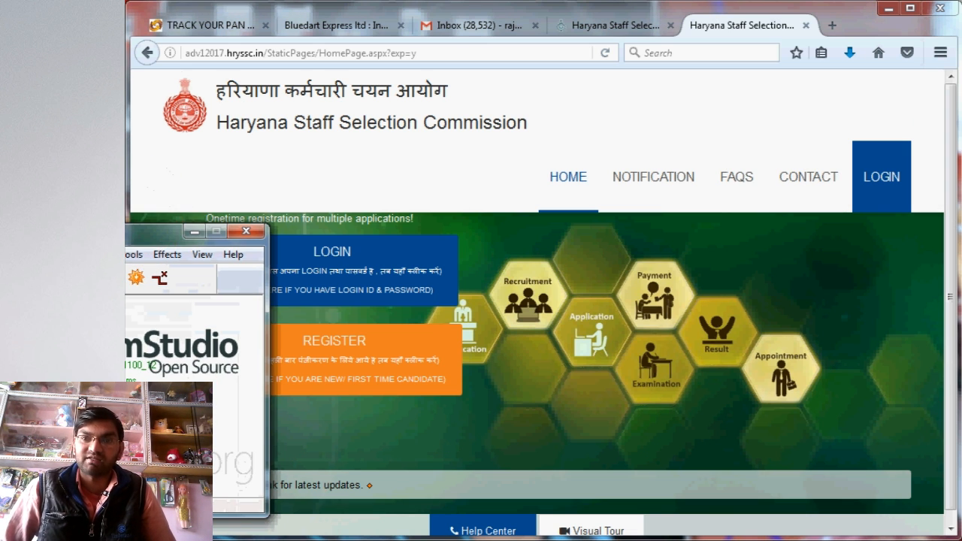